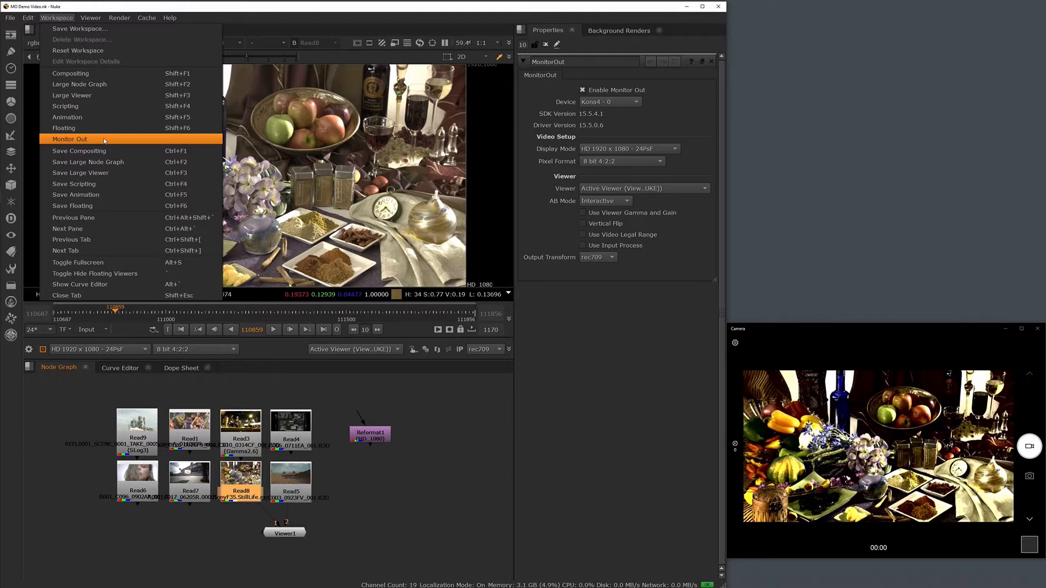
Turn the monitor output off and back on.
left_click(331, 397)
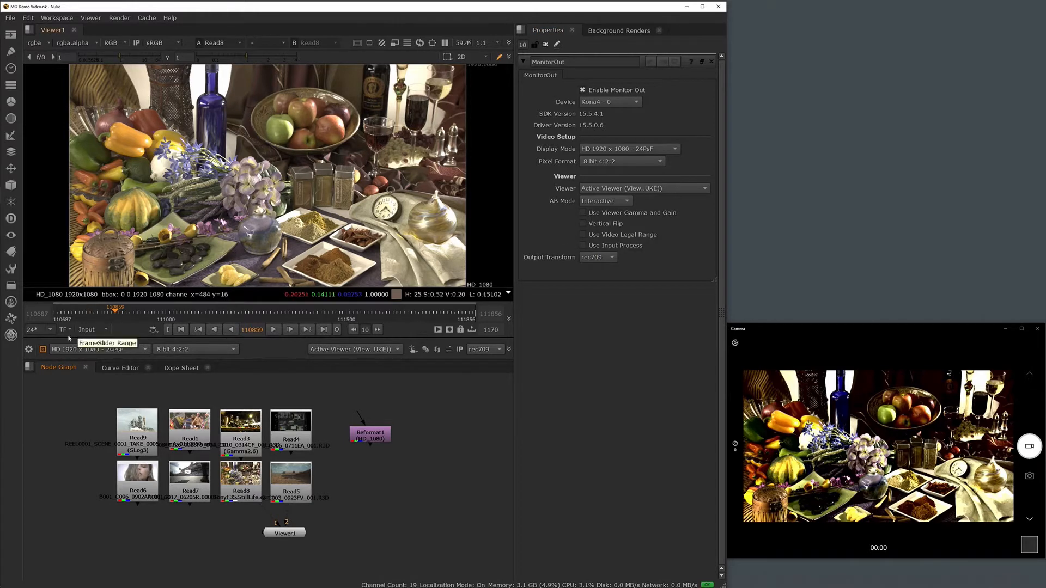
left_click(42, 350)
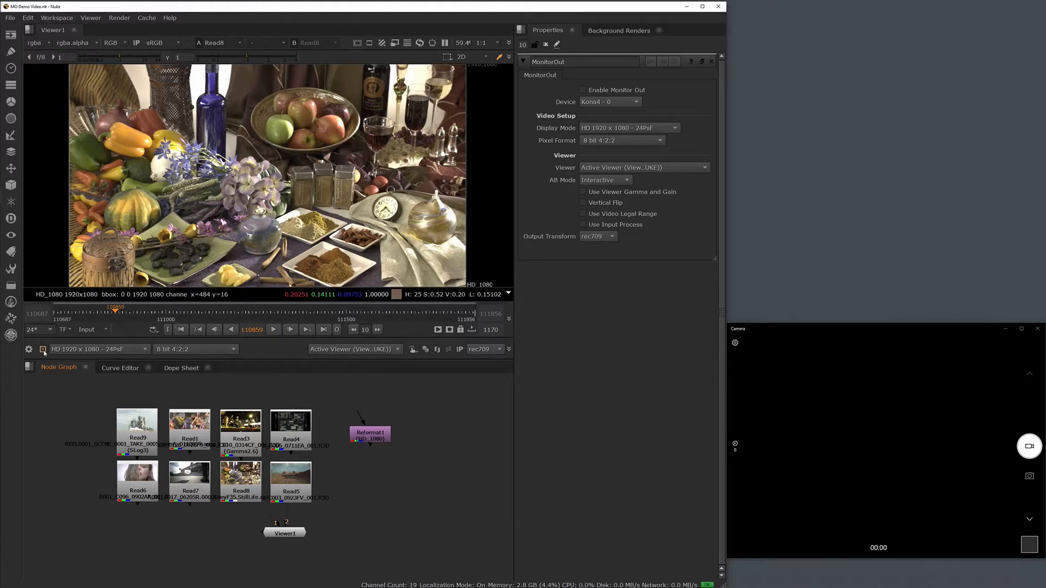
left_click(43, 349)
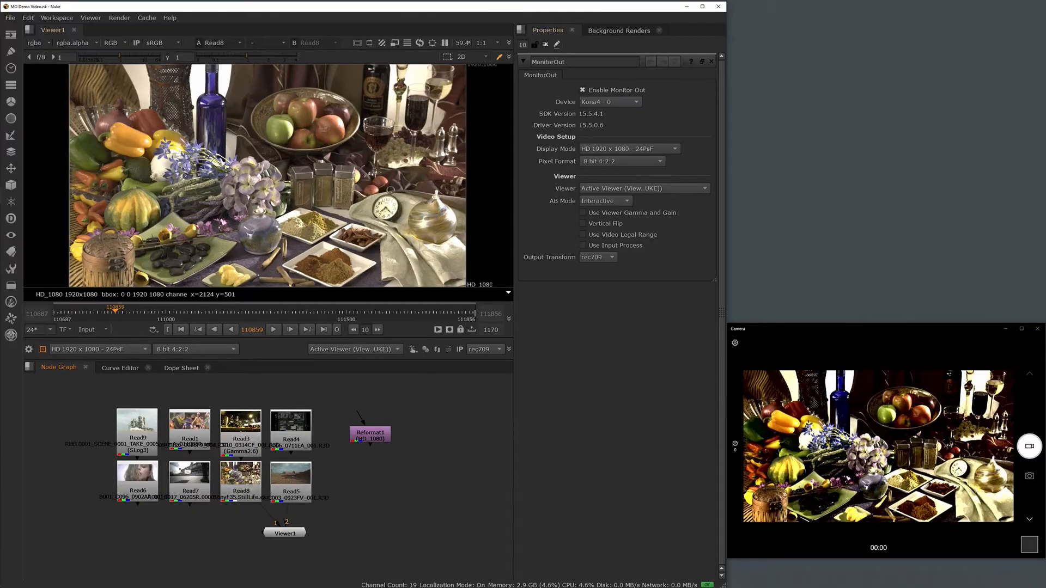
Set the monitor output's display mode to HD 1920 x 1080 - 23.98PsF.
left_click(137, 350)
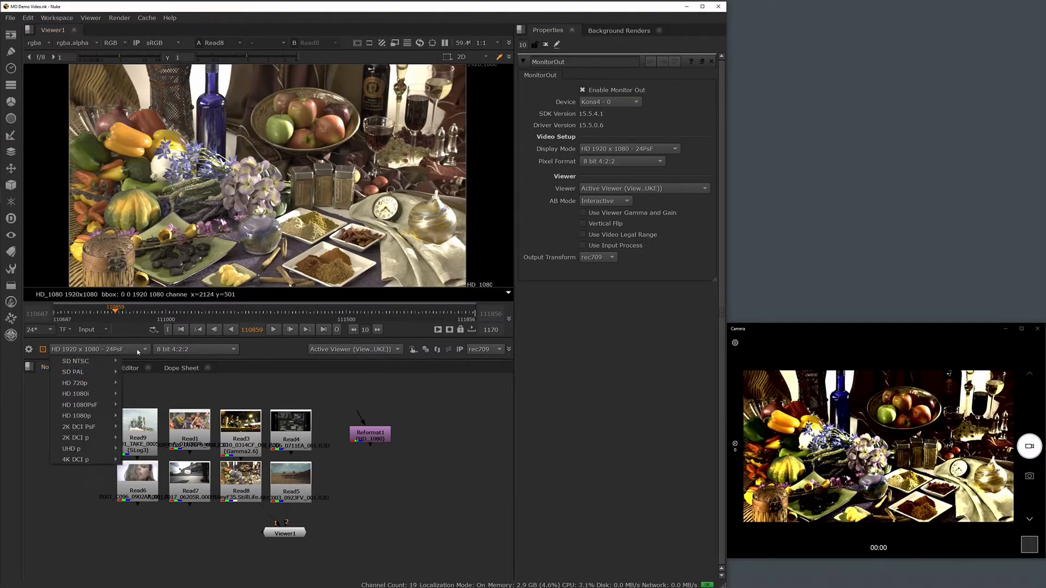
mouse_move(102, 408)
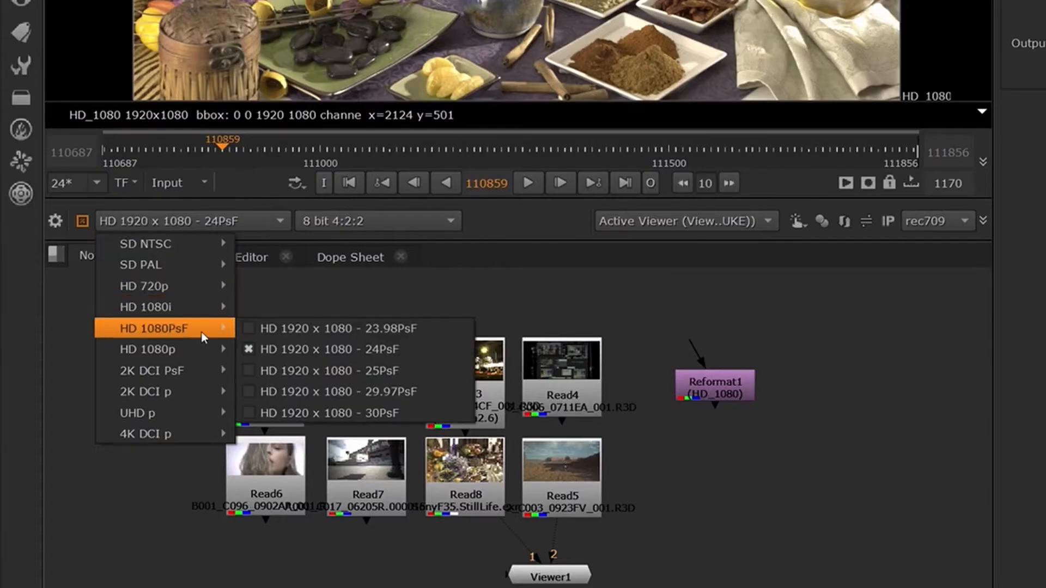
left_click(259, 329)
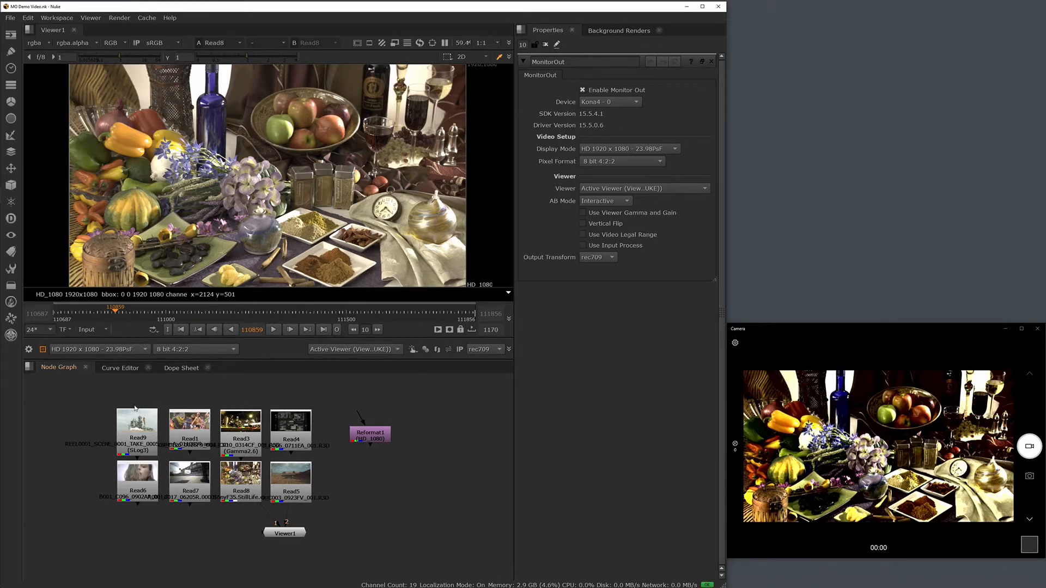
Switch the output device to Floating Window and try the sRGB output transform before returning it to rec709.
left_click(637, 102)
left_click(633, 113)
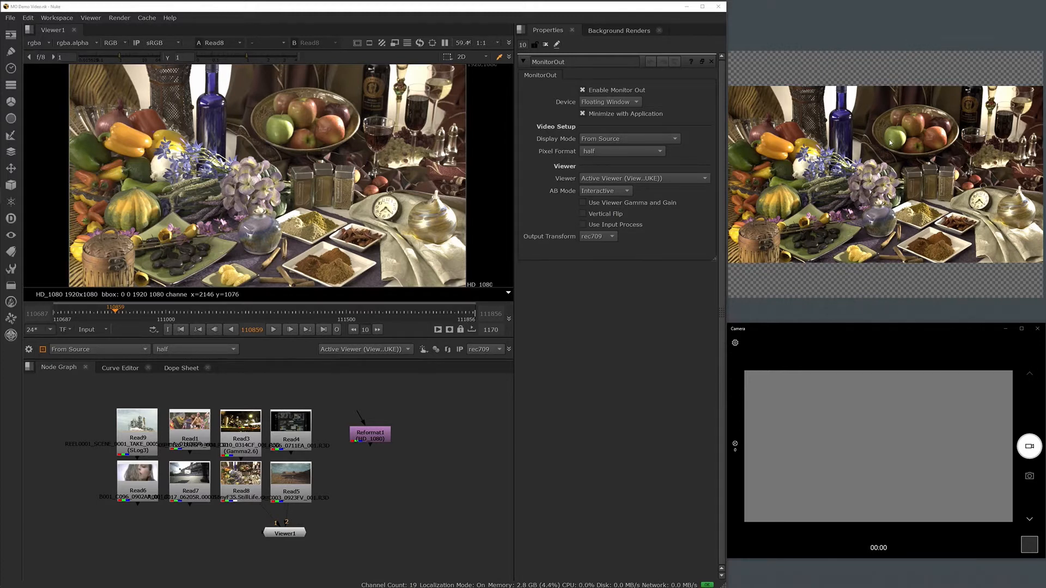
left_click(599, 236)
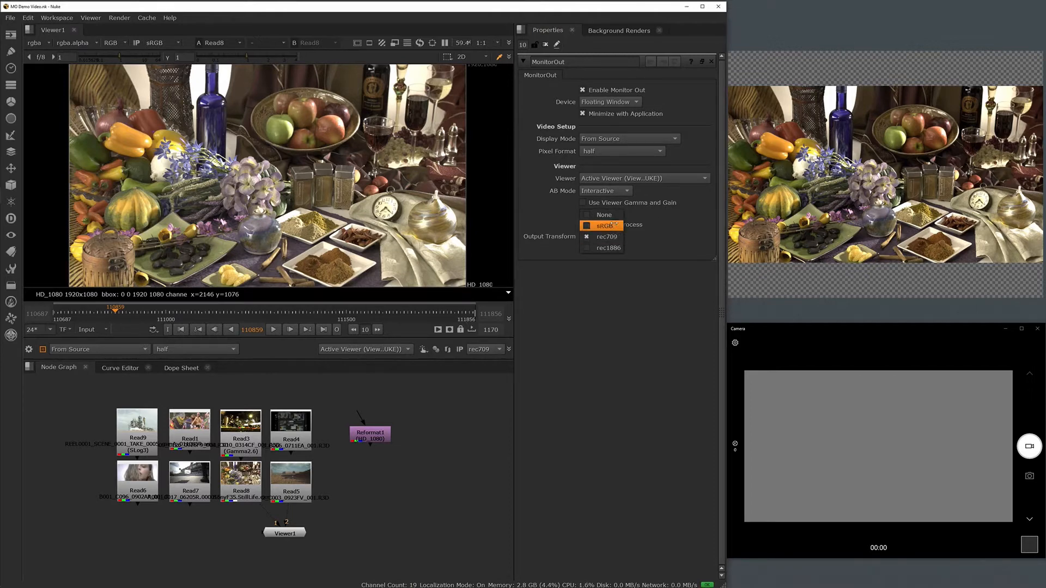
left_click(604, 225)
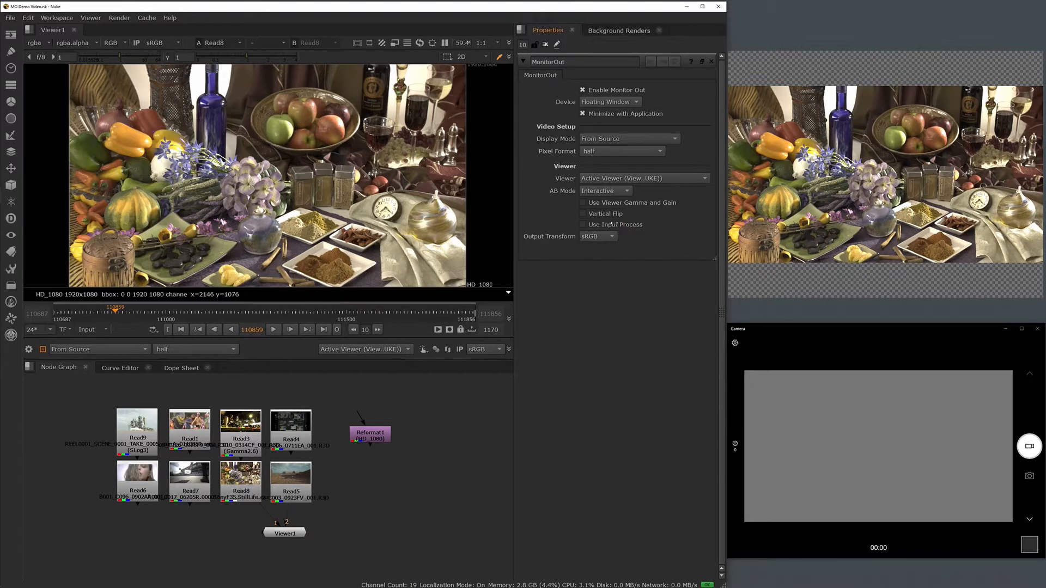
left_click(598, 236)
left_click(599, 248)
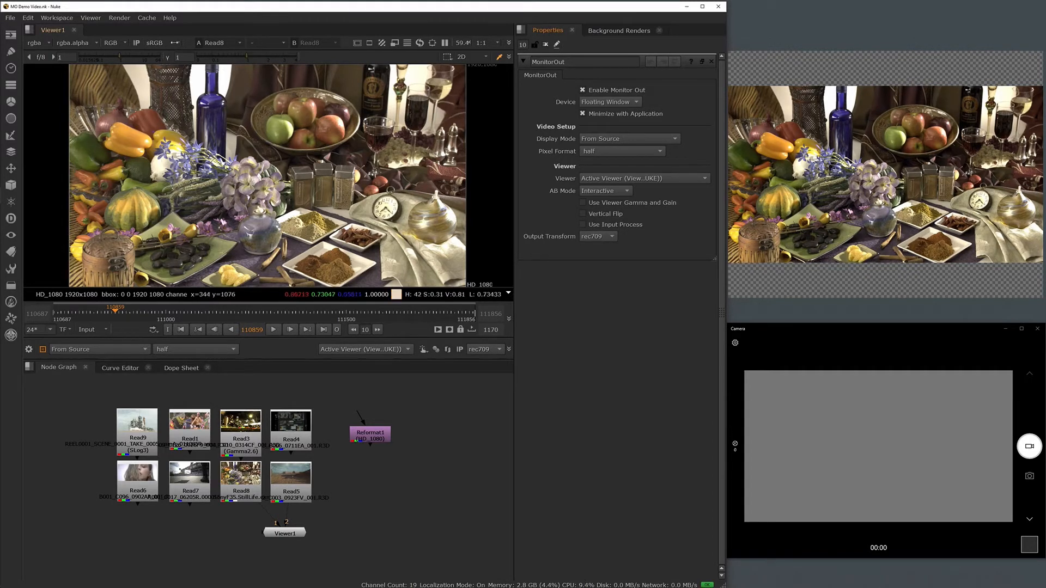
left_click(175, 43)
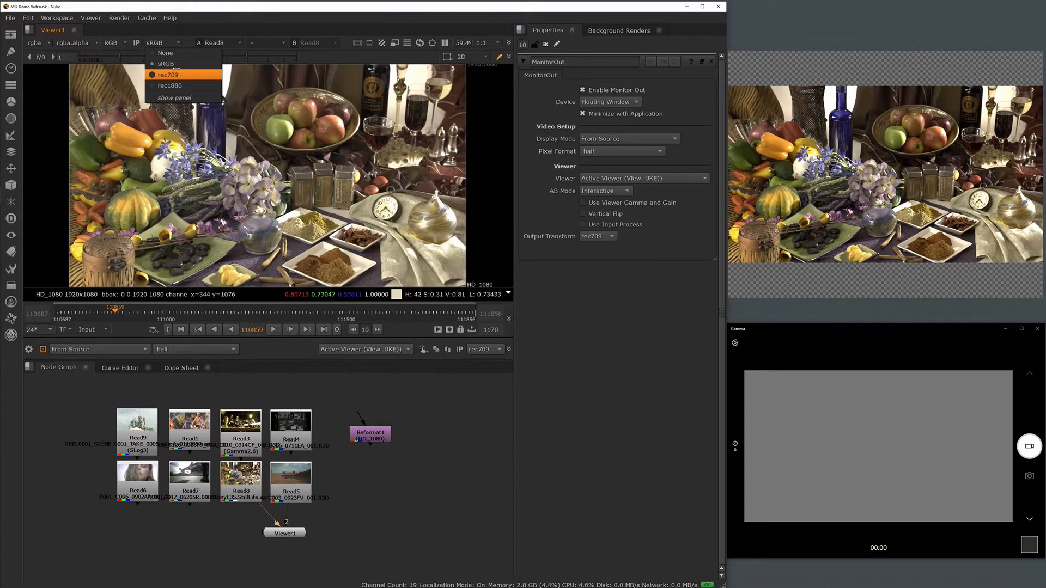
left_click(660, 299)
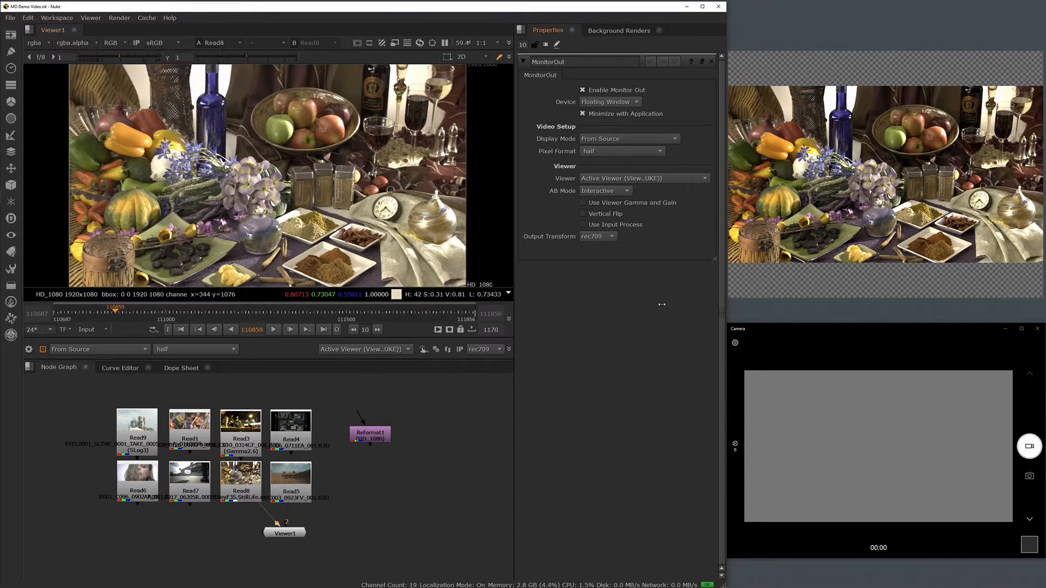
Switch the output device to Kona4 - 0 and set its output transform to rec1886.
left_click(636, 101)
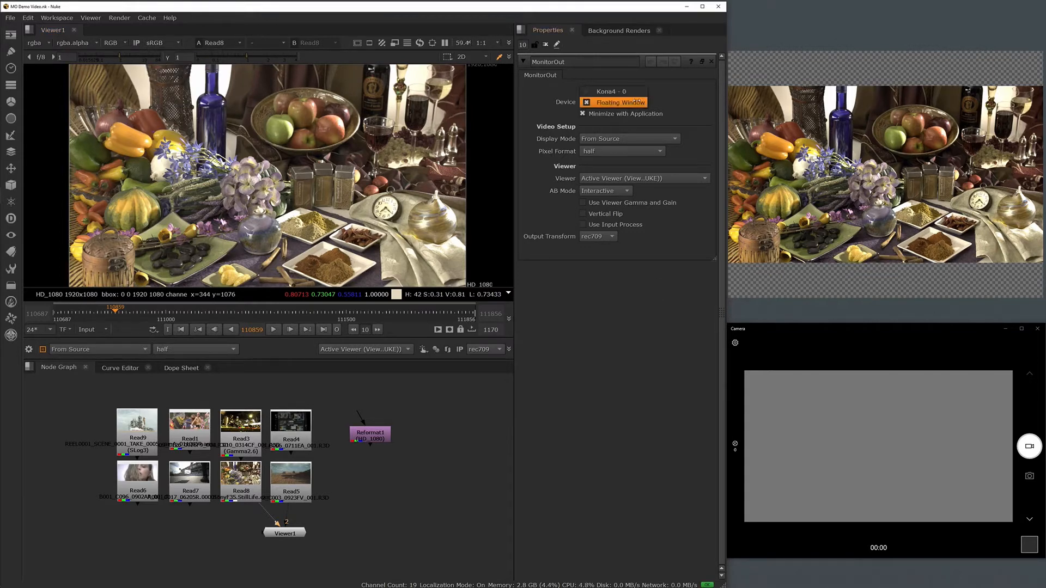
left_click(633, 92)
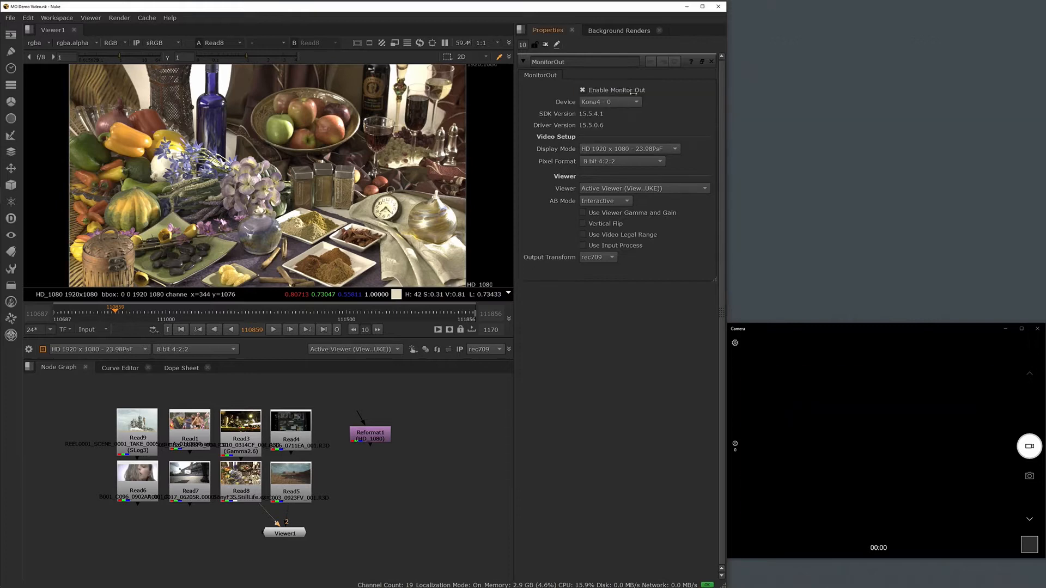
left_click(609, 257)
left_click(604, 268)
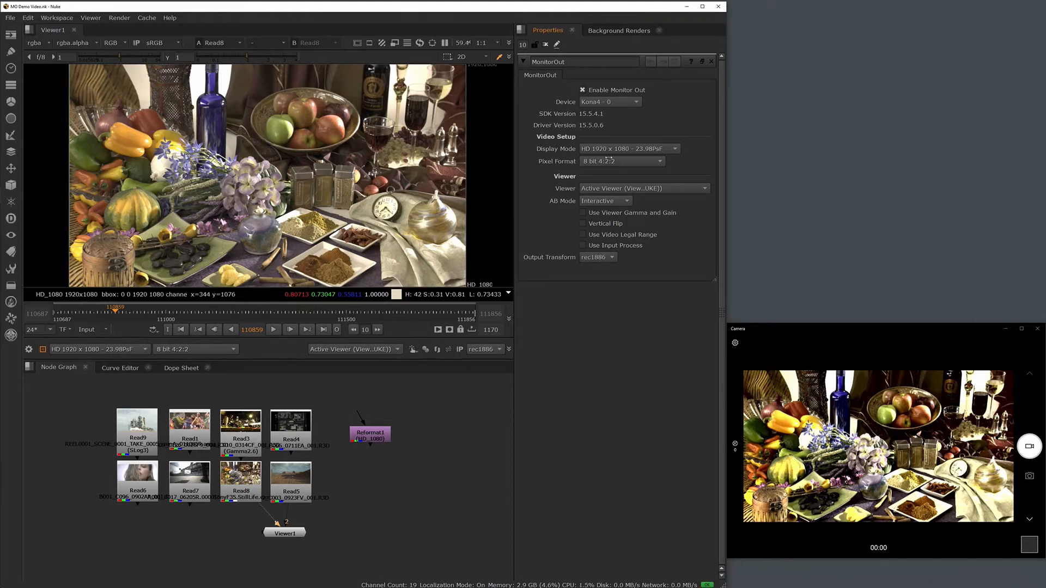
Switch the output device to Floating Window and back to Kona4 - 0, and enable Use Input Process.
left_click(630, 102)
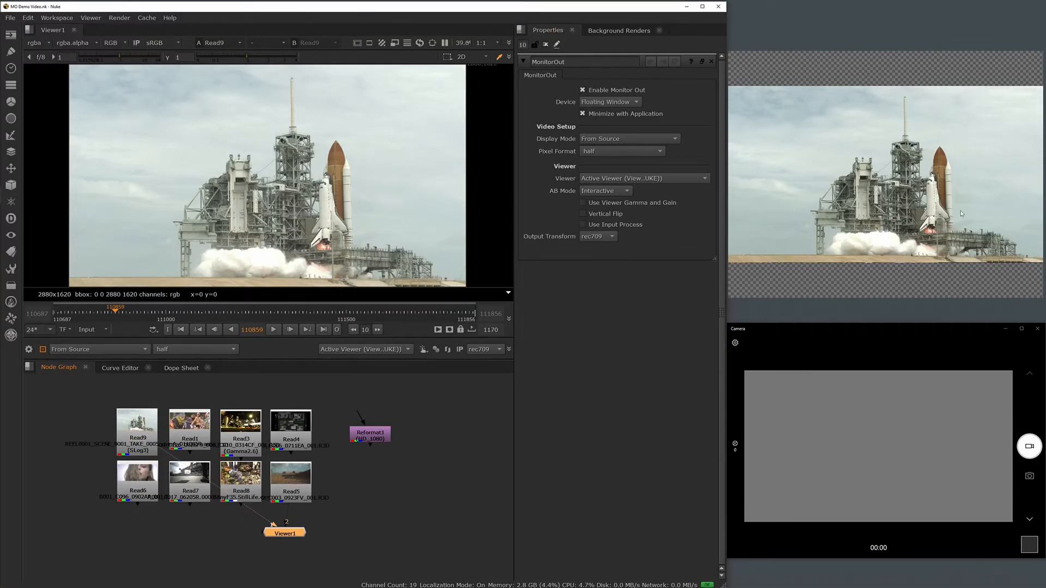
left_click(636, 102)
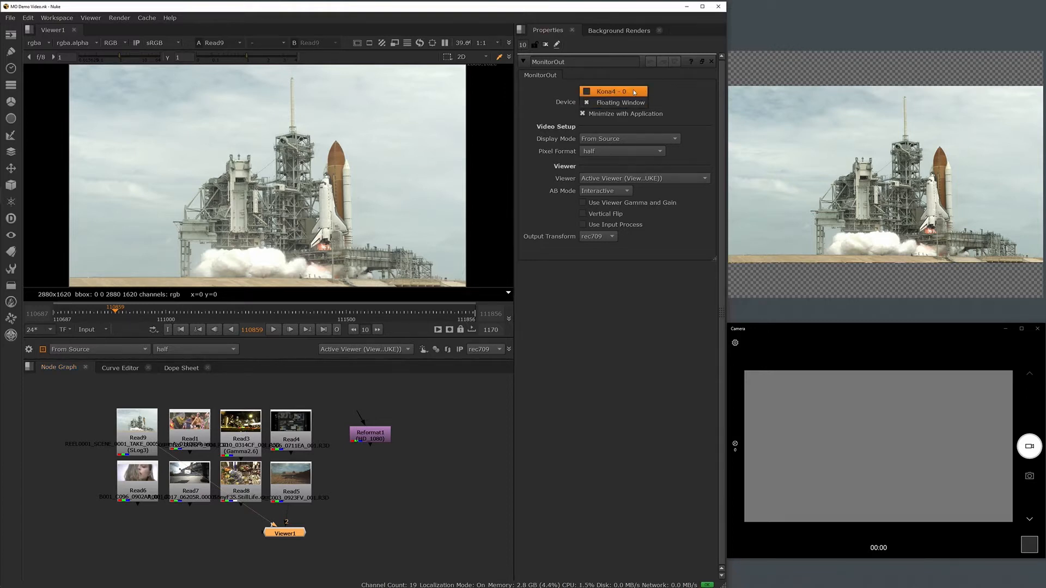
left_click(634, 92)
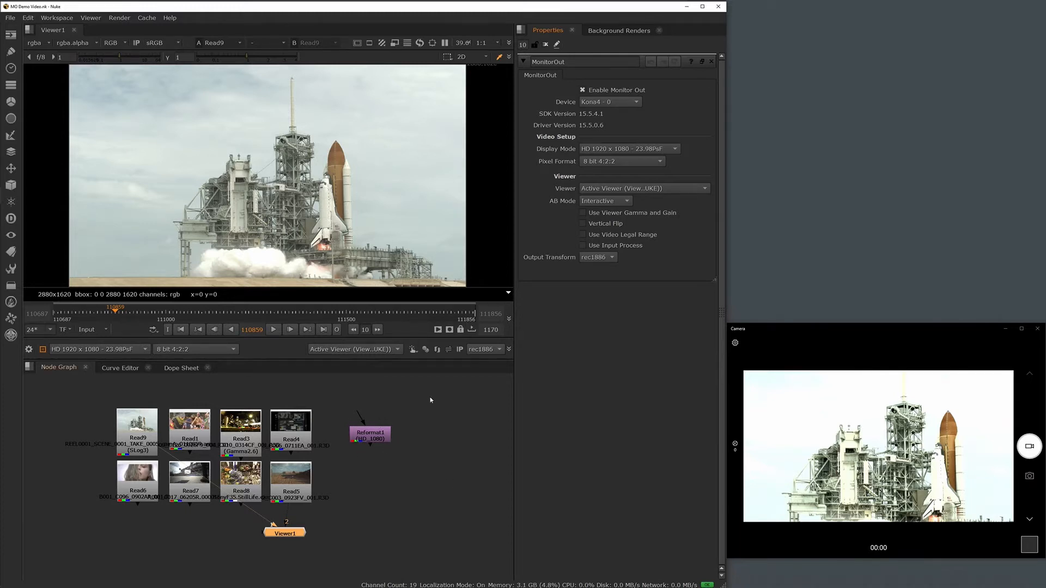
left_click(460, 349)
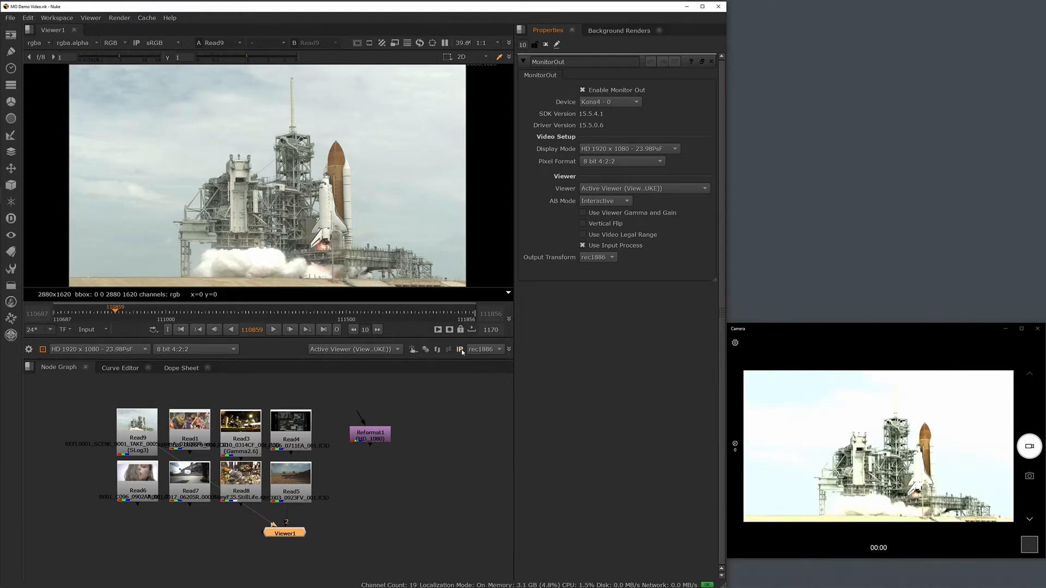
Switch the output device to Floating Window and move that window so it partly overlaps the MonitorOut properties.
left_click(626, 104)
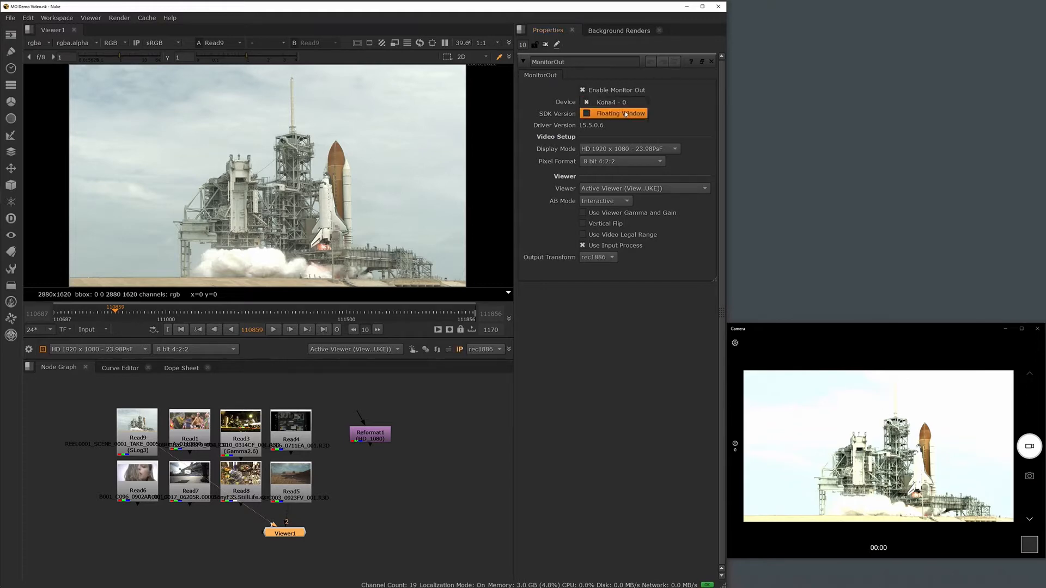
left_click(621, 113)
left_click_drag(793, 55, 593, 256)
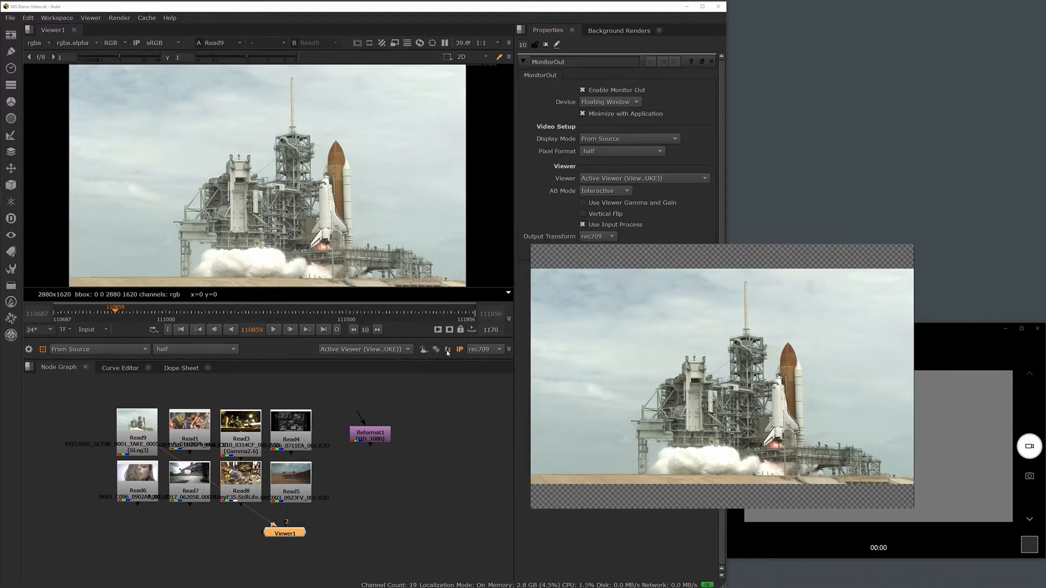
Turn Vertical Flip on for the monitor output and back off.
left_click(447, 350)
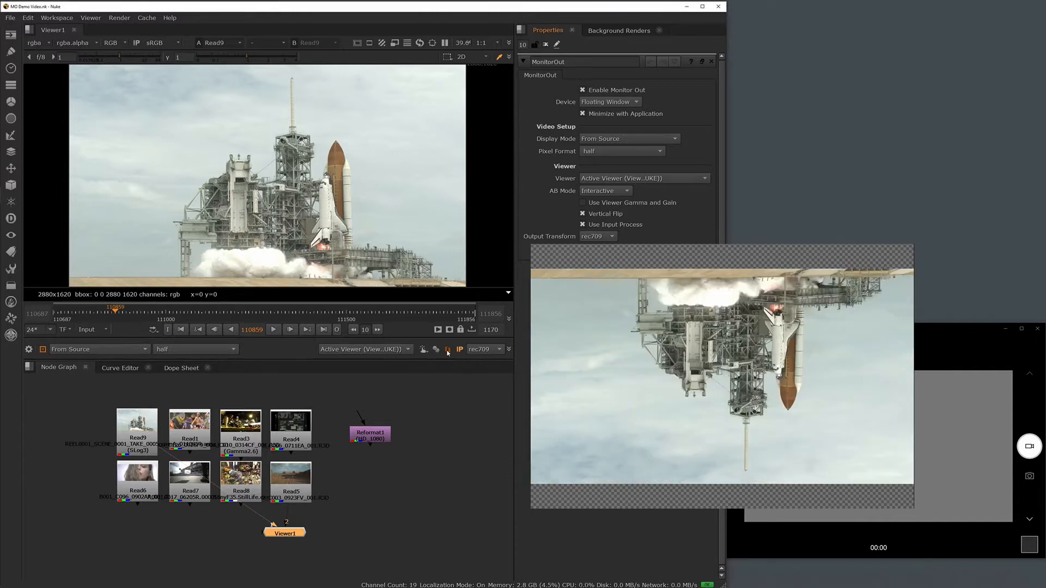
left_click(448, 351)
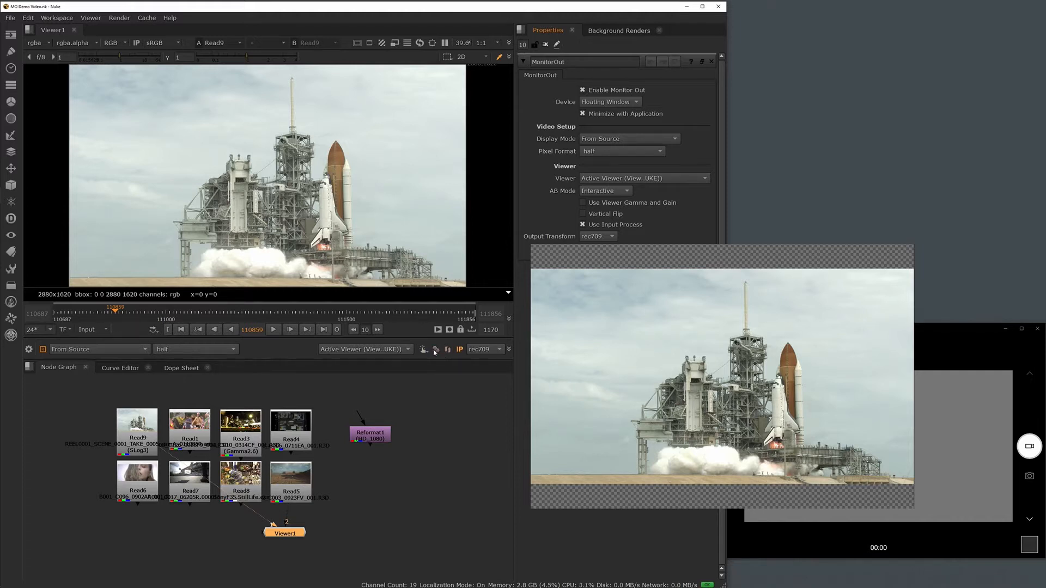
Lower the viewer gain to 0.45 and gamma to 0.95, and enable Use Viewer Gamma and Gain for the output.
left_click(120, 60)
mouse_move(119, 60)
left_mouse_down()
mouse_move(146, 60)
mouse_move(112, 61)
left_mouse_up()
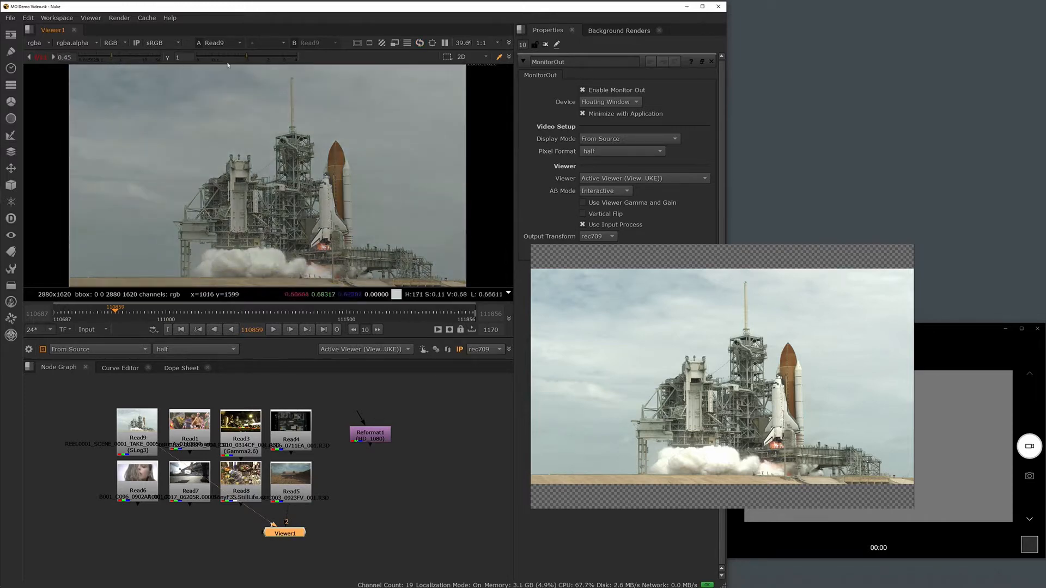
left_click_drag(247, 59, 245, 59)
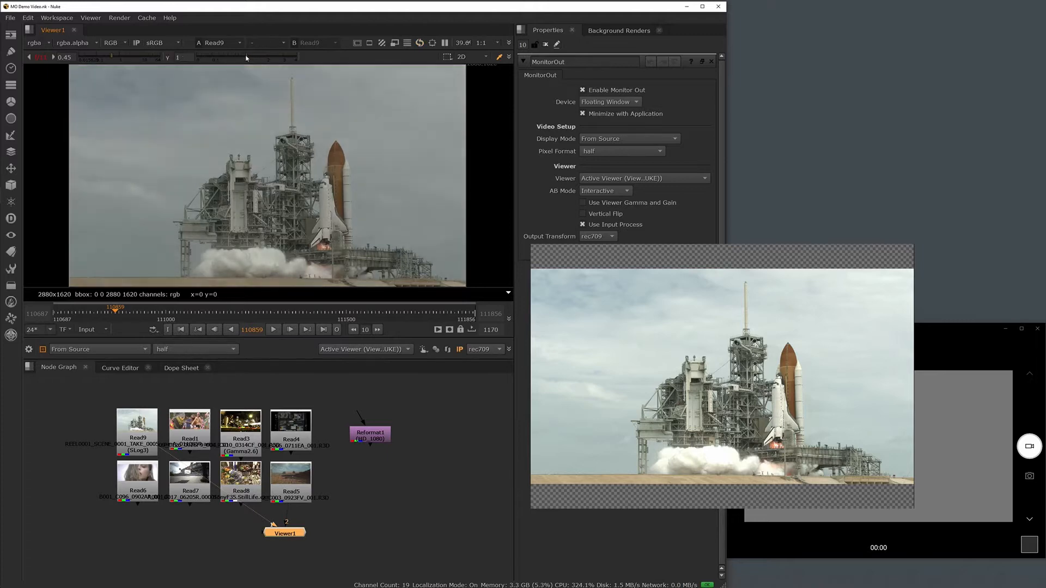
left_click(436, 349)
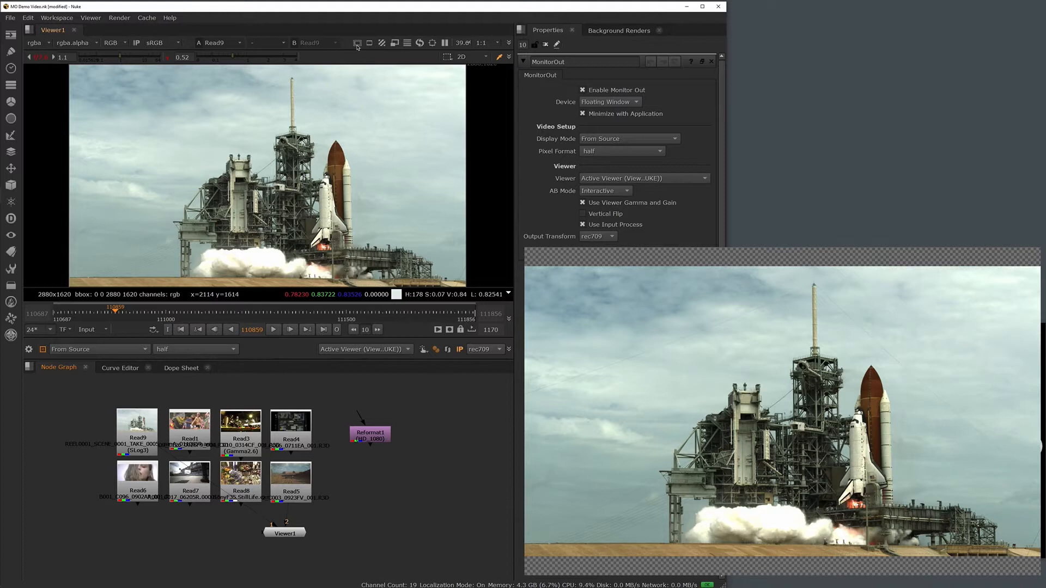
Show the title safe and action safe guides in the viewer, and switch the output device to Kona4 - 0.
left_click(357, 44)
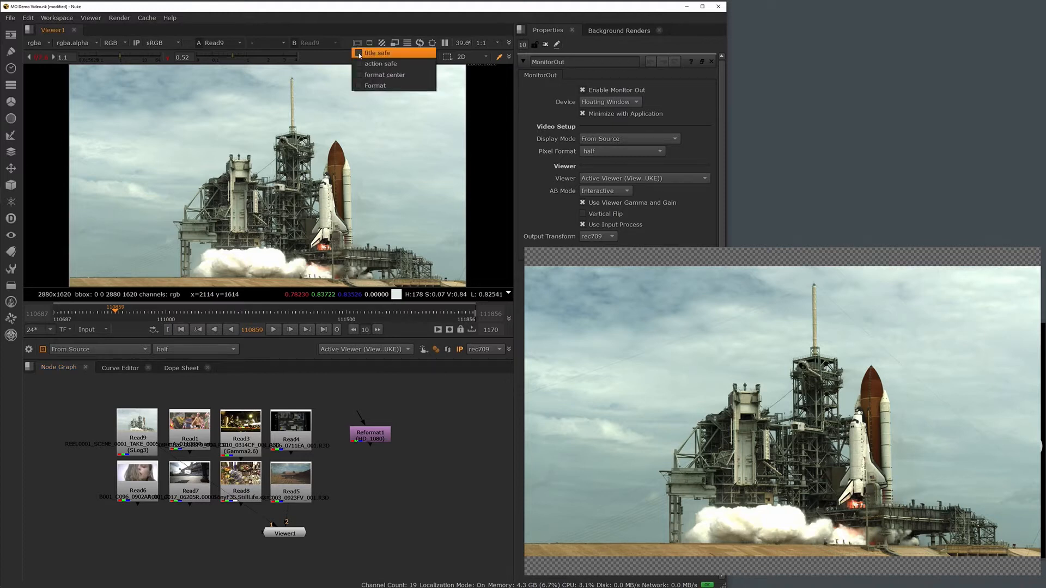
left_click(359, 54)
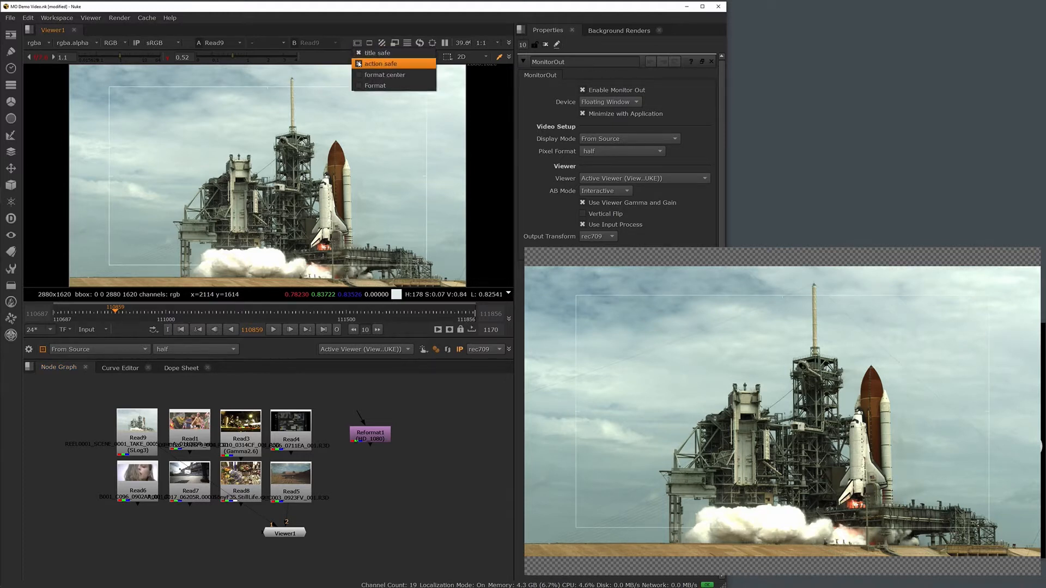
left_click(359, 64)
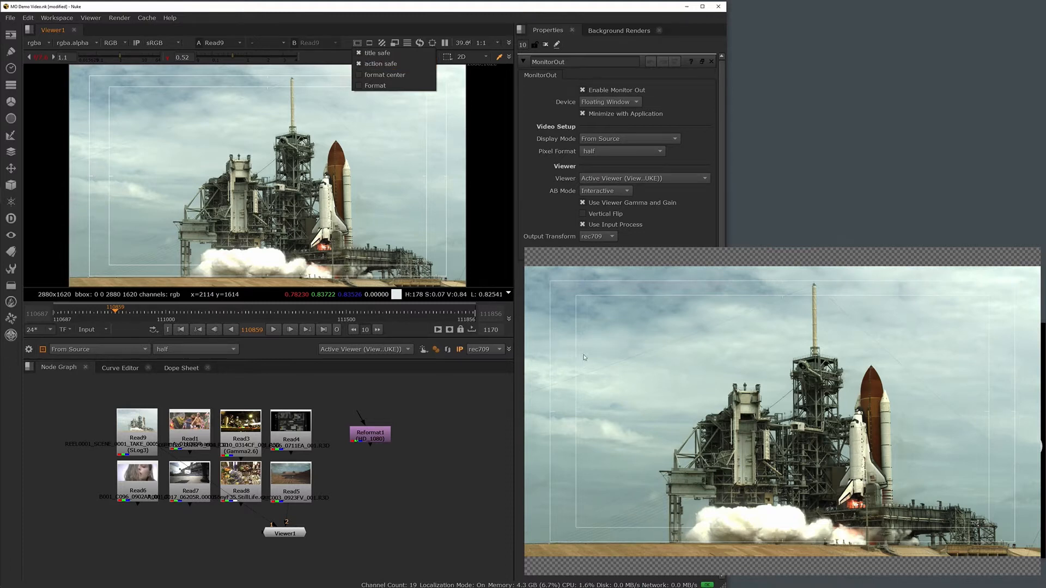
left_click(635, 102)
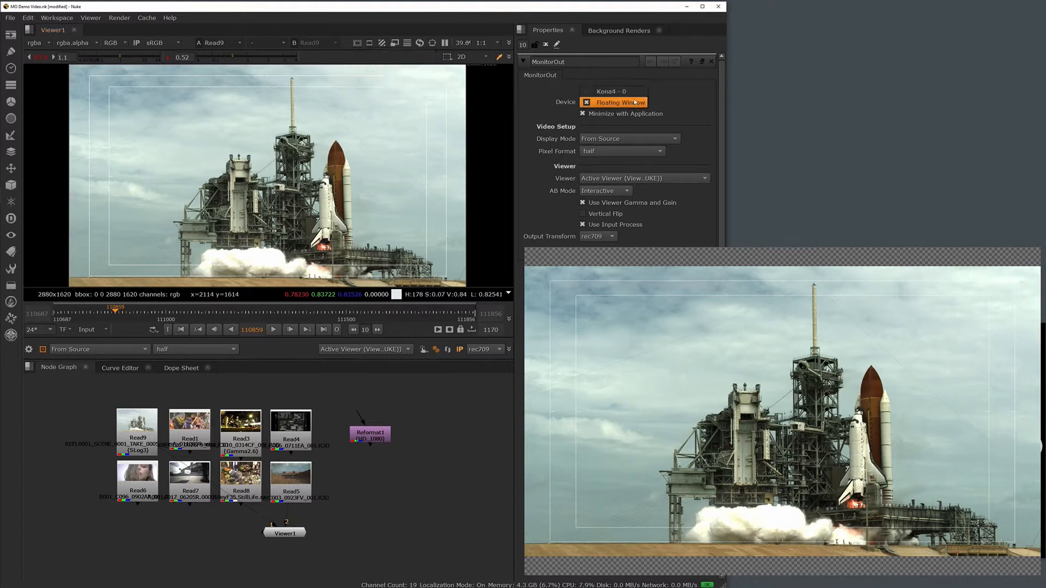
left_click(634, 93)
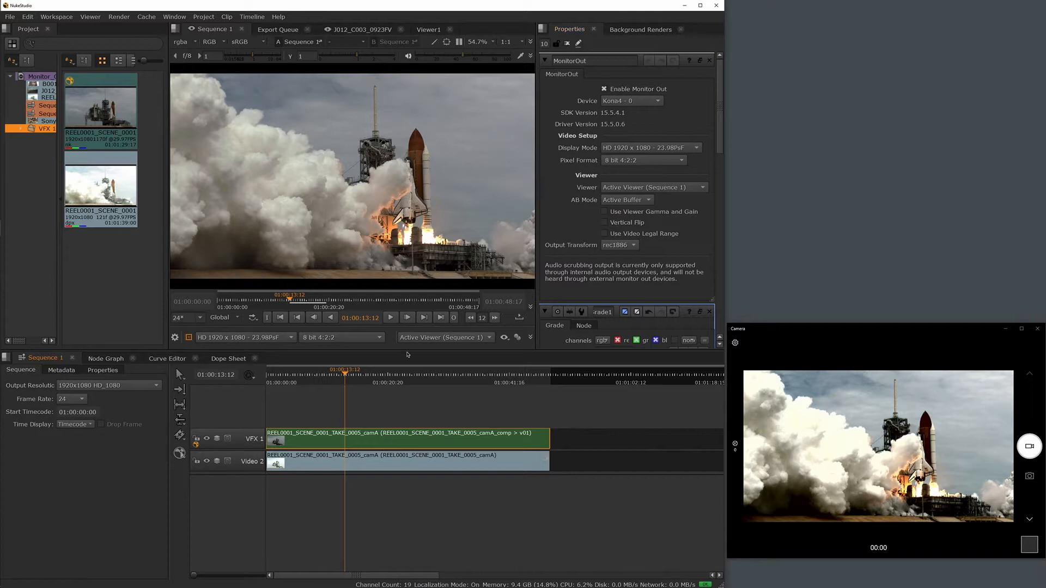
In NukeStudio, open the comp clip on track VFX 1 in the Node Graph and return to Sequence 1.
double_click(436, 440)
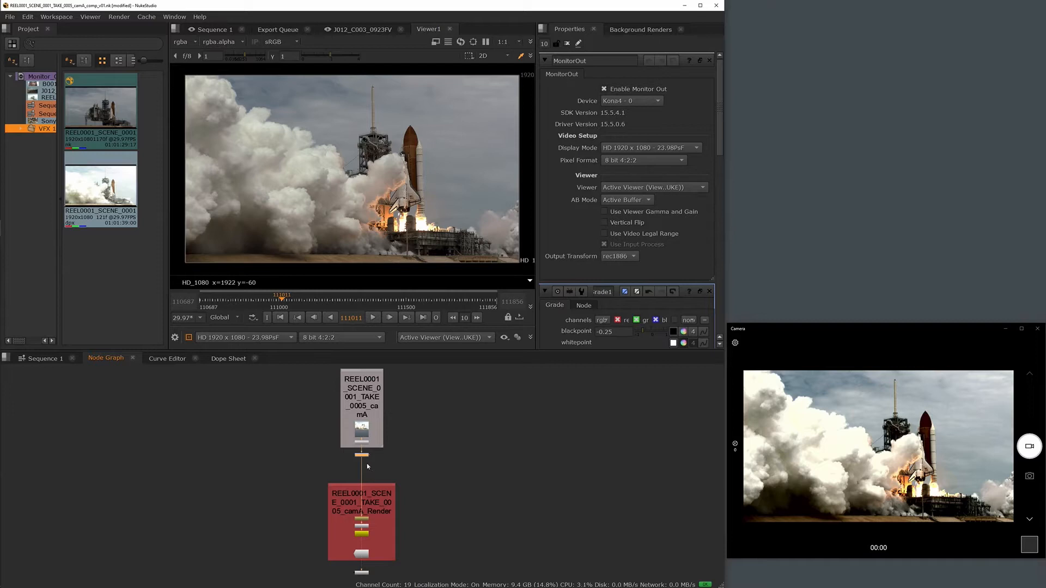
left_click(44, 358)
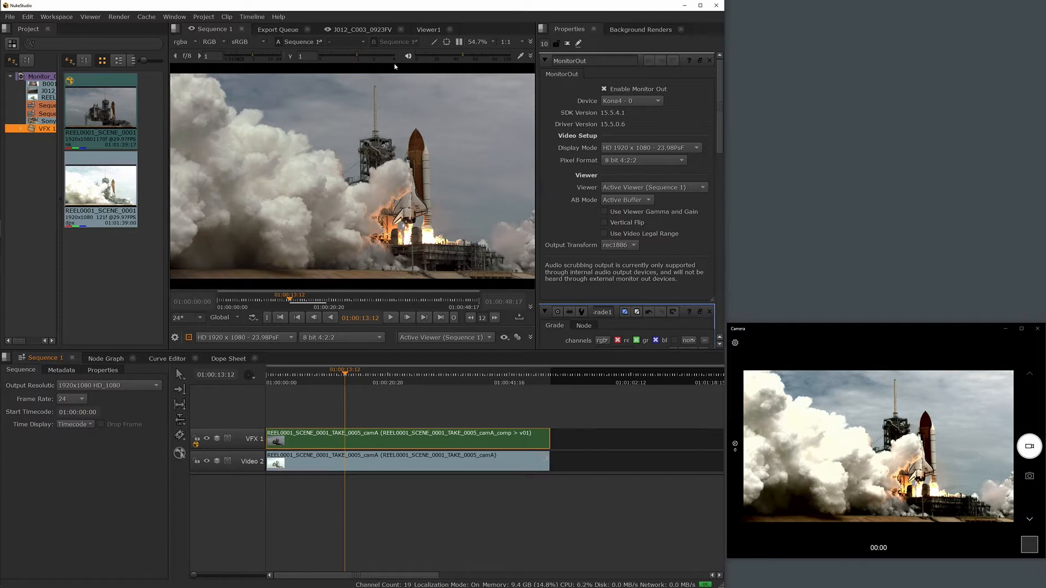
Set the Sequence 1 viewer to compare its A and B buffers in horizontal mode.
left_click(348, 42)
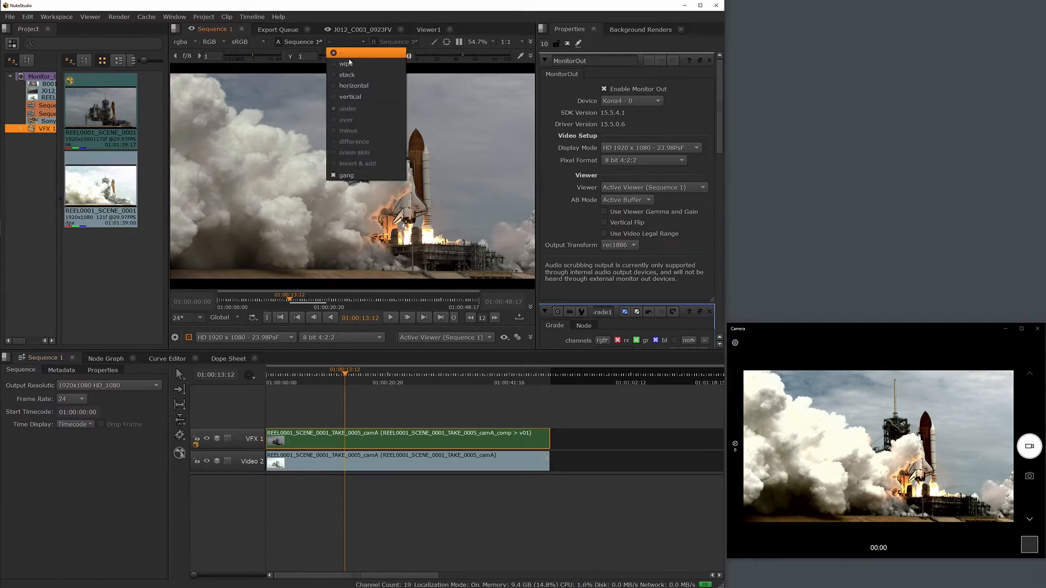
left_click(357, 88)
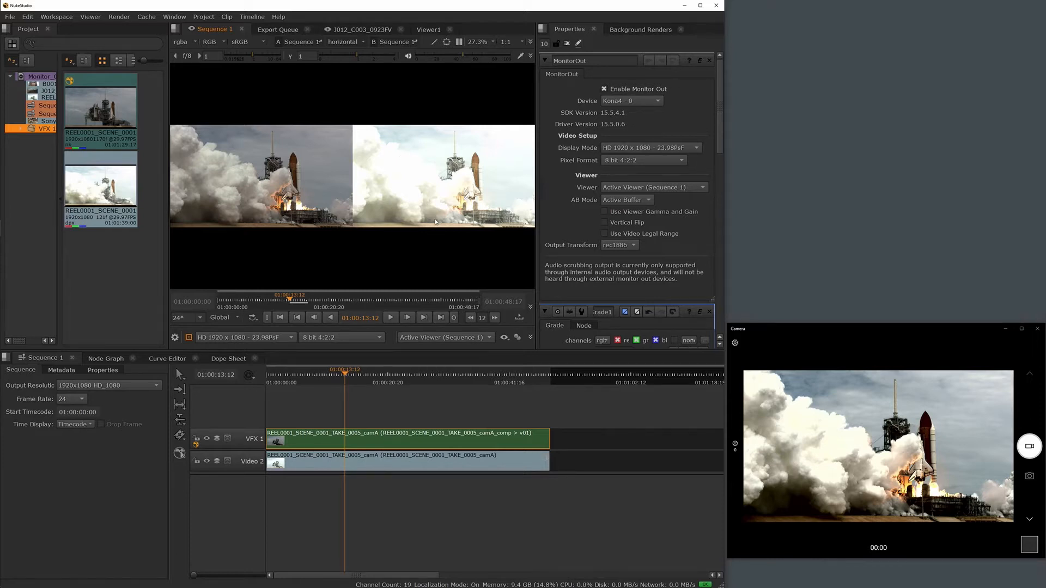
Switch the monitor output's A/B mode to Buffer A, Buffer B and Interactive in turn.
left_click(505, 337)
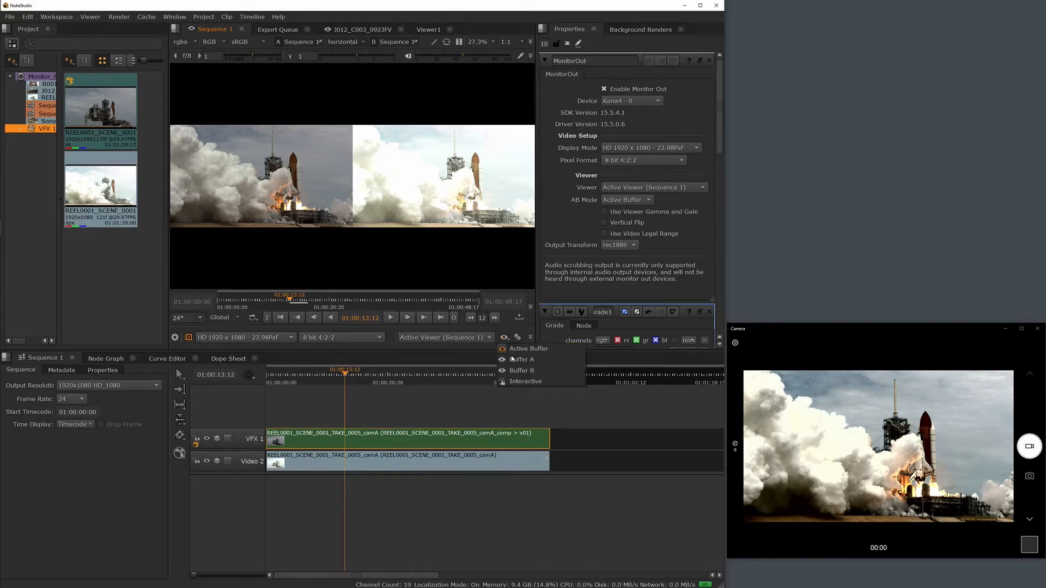
left_click(515, 359)
left_click(504, 338)
left_click(514, 371)
left_click(505, 338)
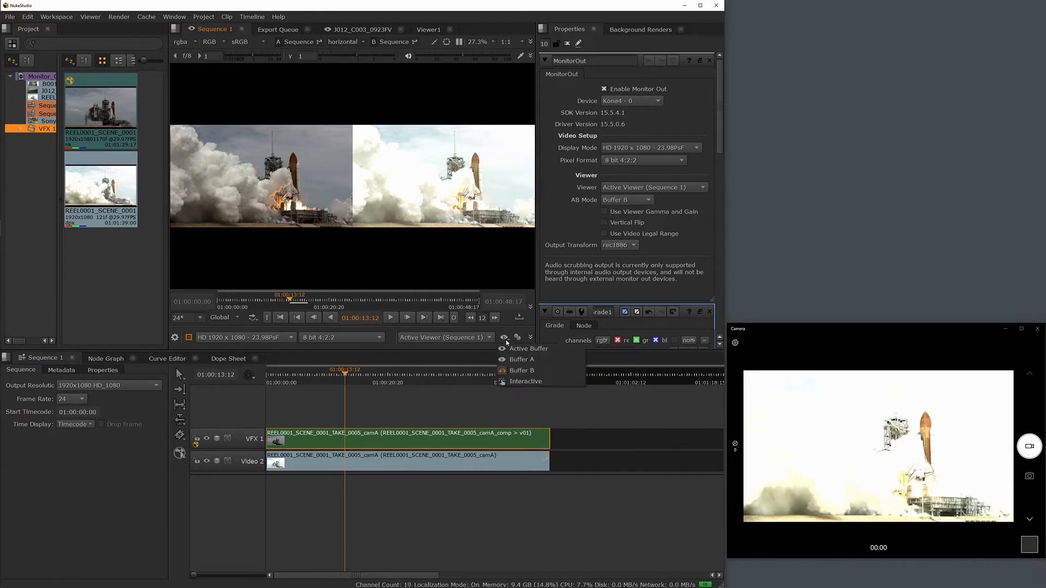
left_click(512, 383)
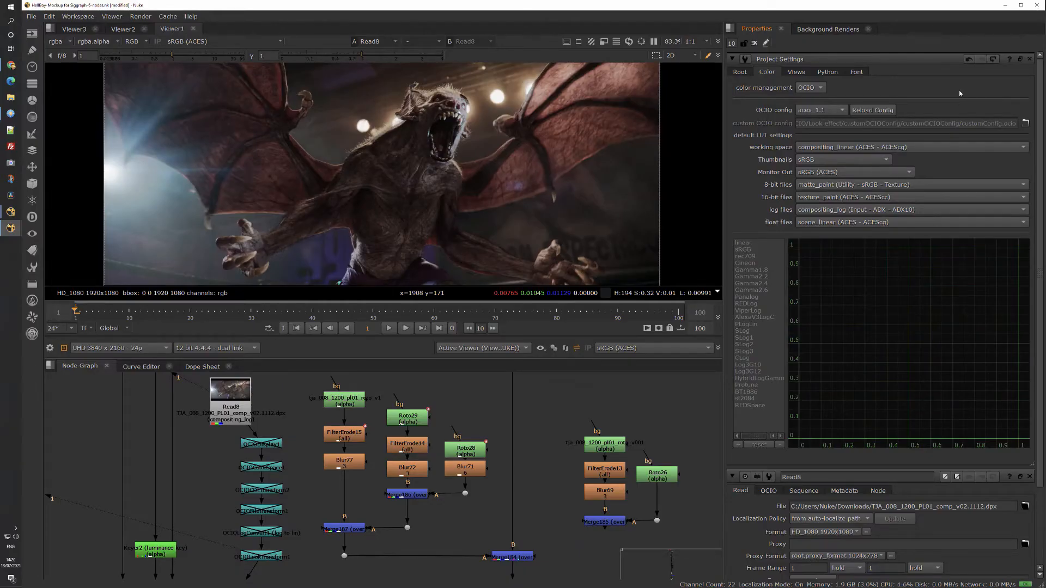
Choose OCIO color management with the aces_1.1 config and the compositing_linear (ACES - ACEScg) working space in the project settings.
left_click(820, 88)
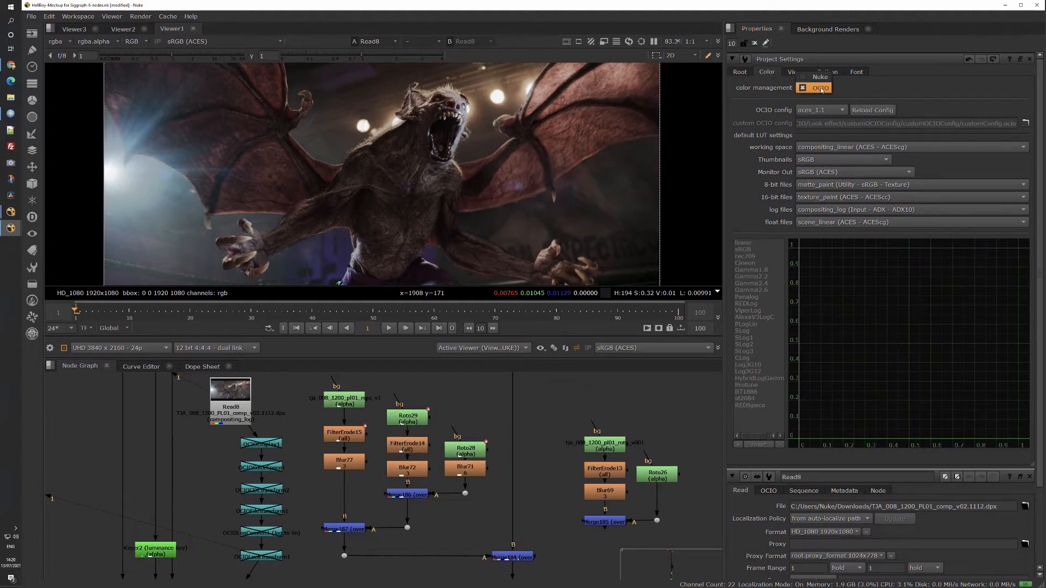
left_click(821, 89)
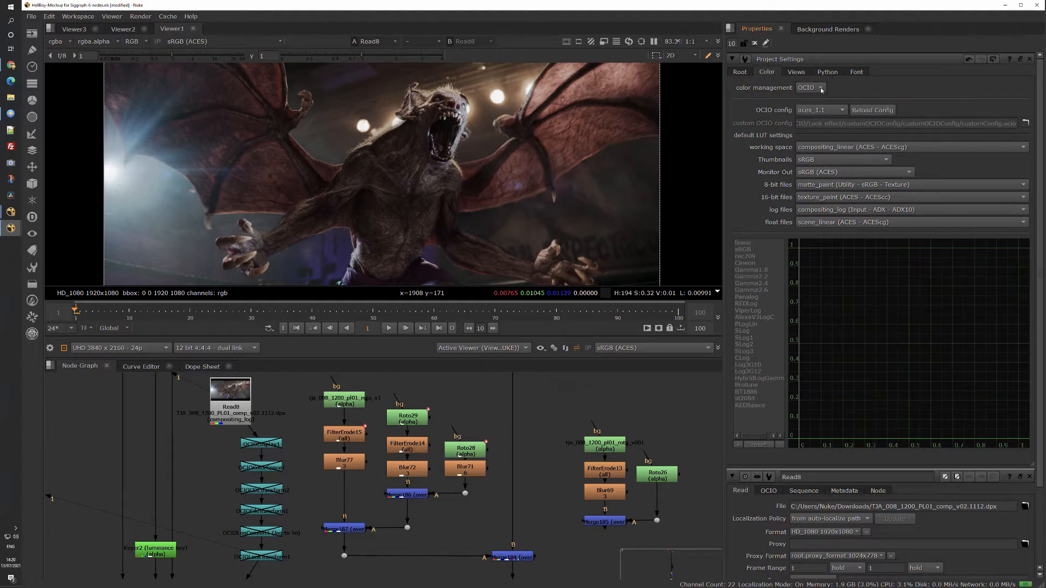
left_click(844, 111)
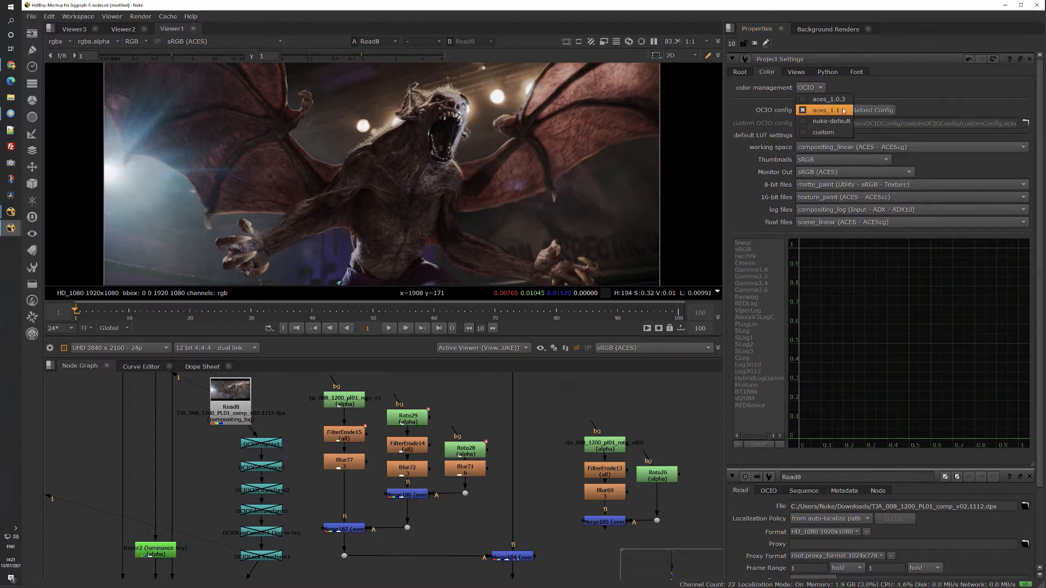
left_click(843, 111)
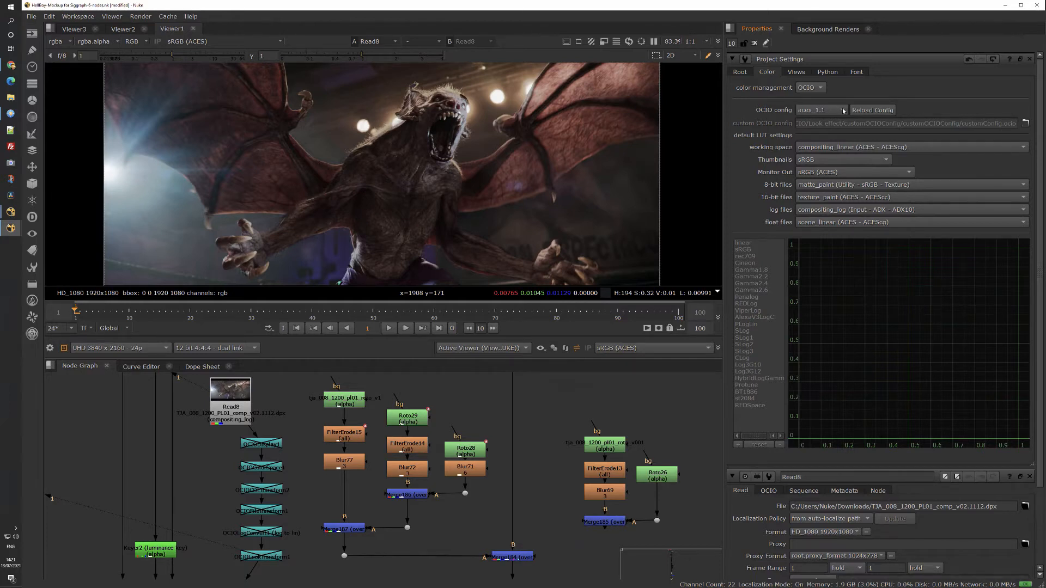
left_click(954, 149)
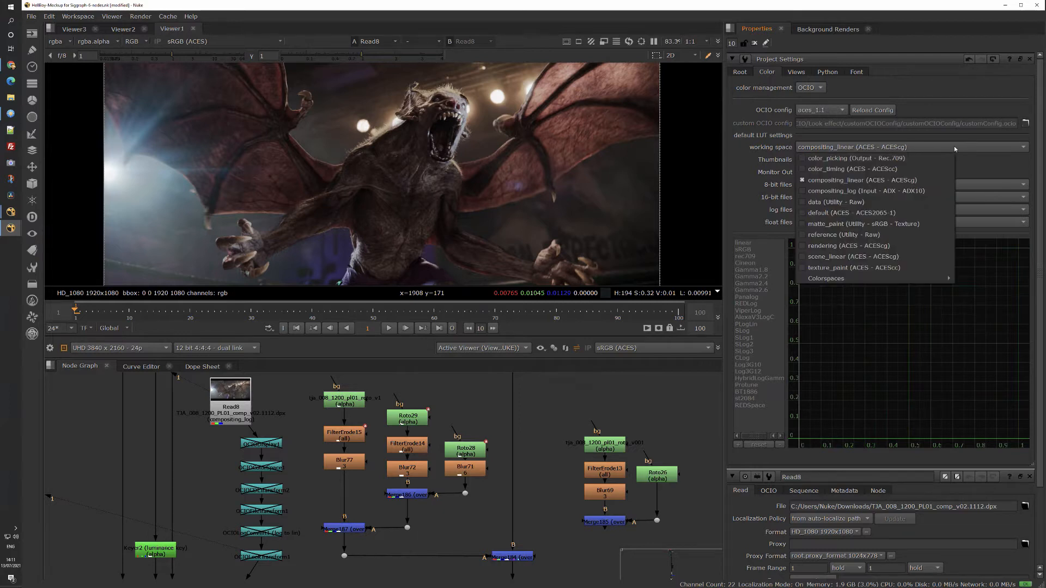
left_click(936, 180)
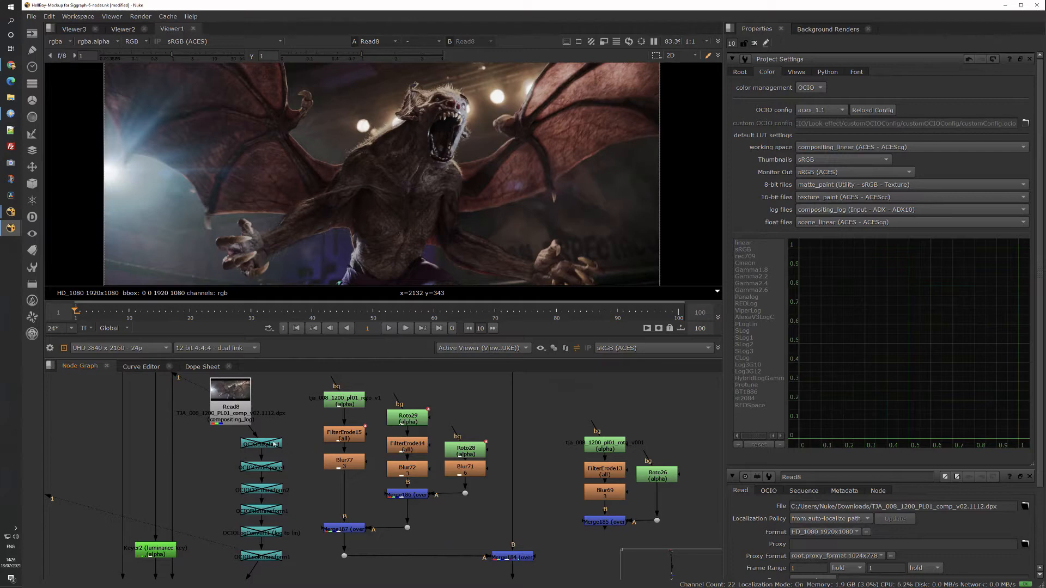
Open the properties of Read8 and Viewer1, and inspect the viewer's view transform options.
double_click(235, 408)
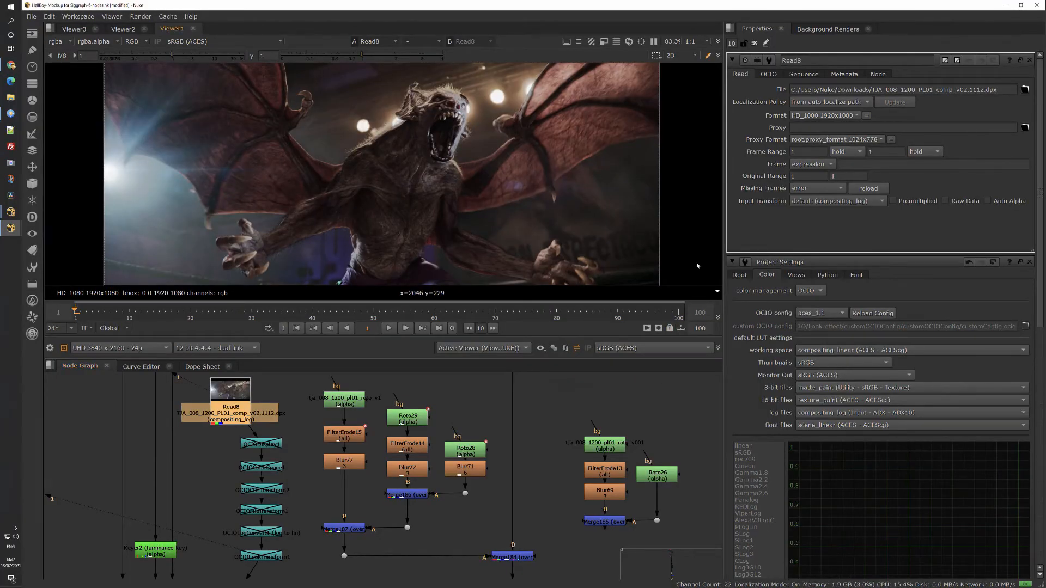
key("s")
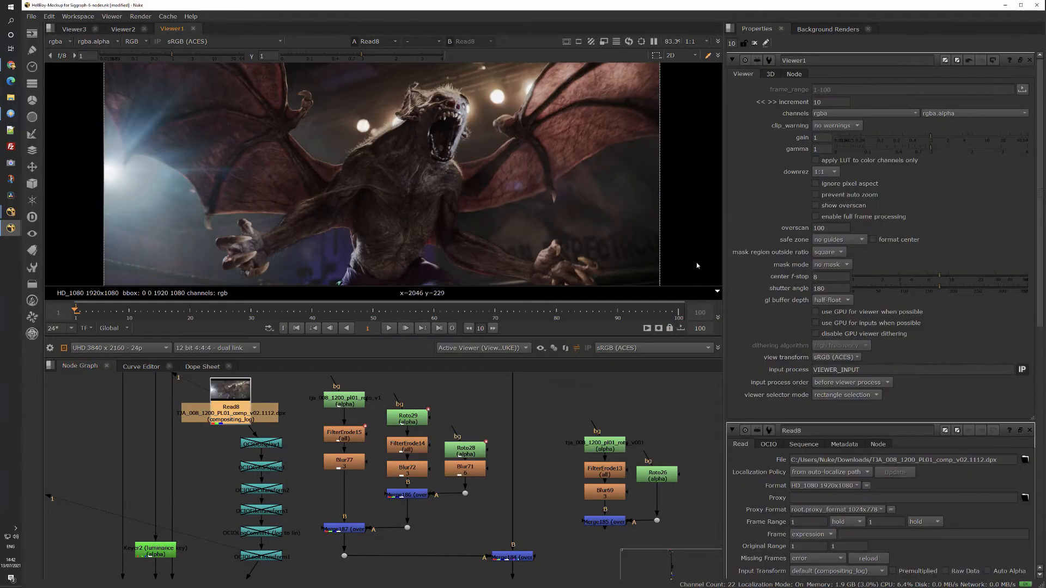
left_click(836, 358)
left_click(839, 359)
Open the MonitorOut settings, choose the Kona4 - 0 device, and set the output transform to Rec.2020 ST2084 1000 nits (ACES).
left_click(49, 348)
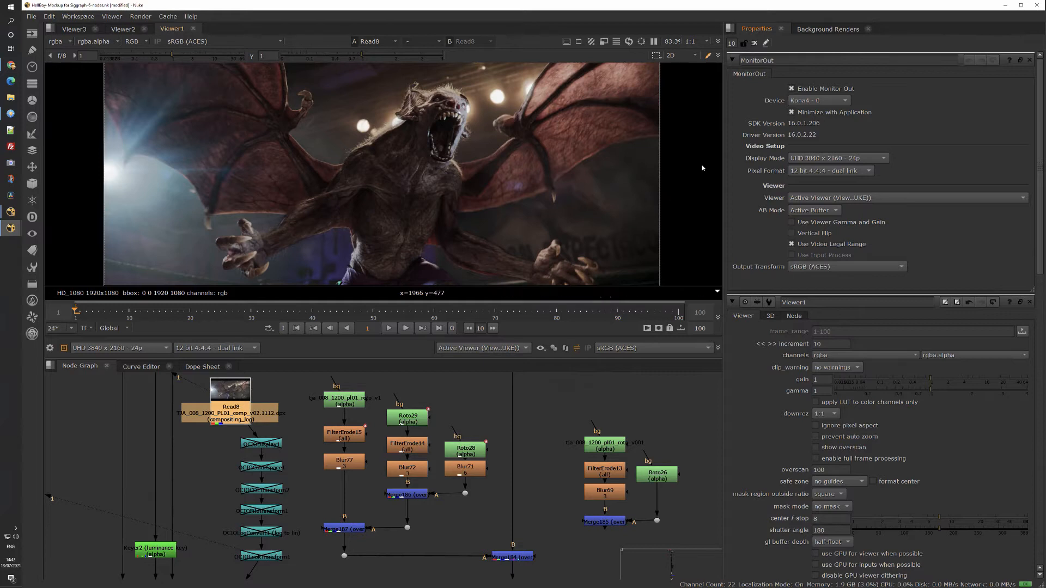
left_click(846, 101)
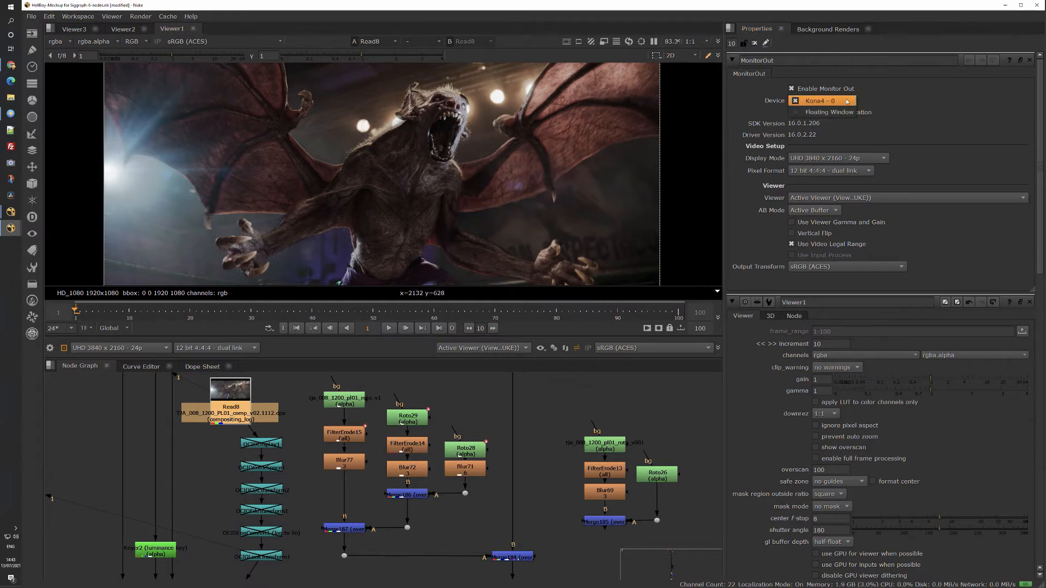
left_click(846, 102)
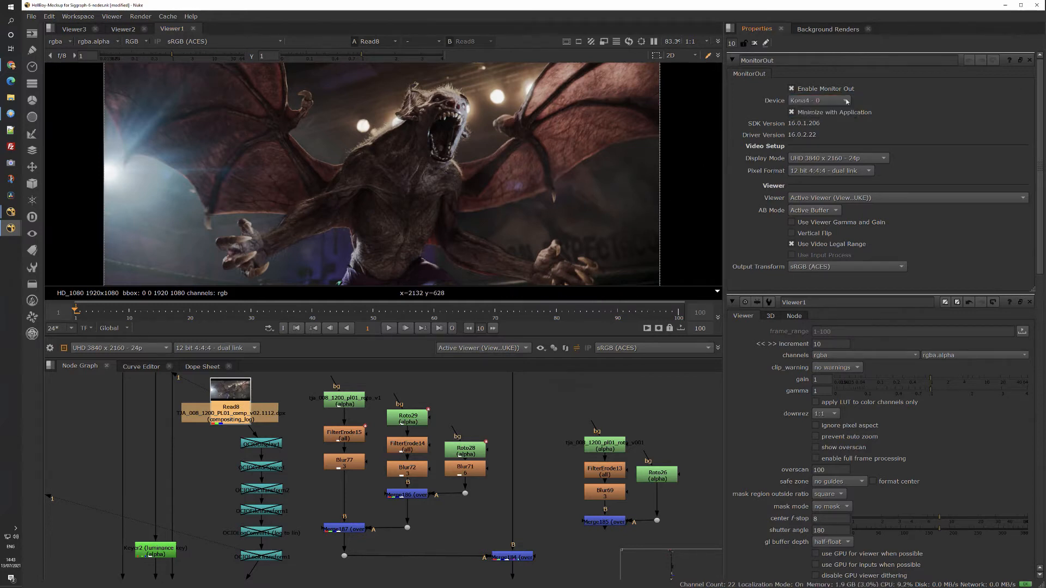
left_click(884, 271)
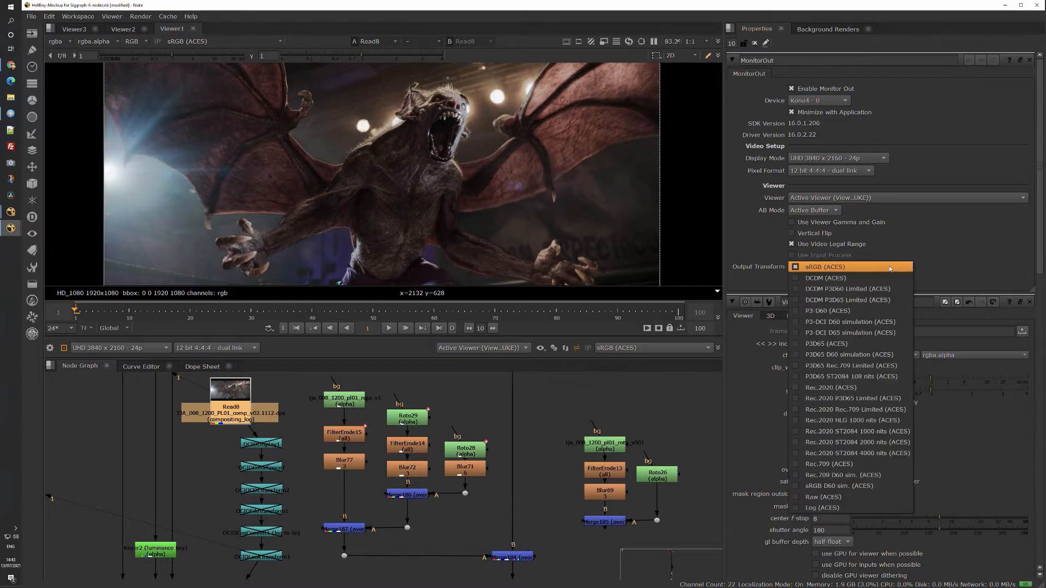
left_click(859, 431)
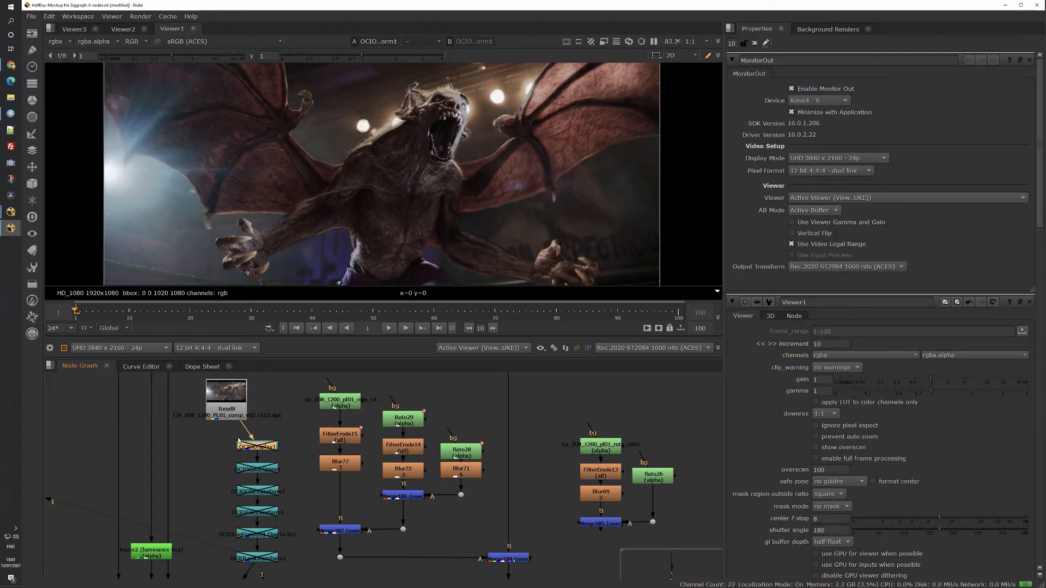
Open the OCIODisplay1 node's properties and preview its effect by enabling and disabling it.
double_click(257, 446)
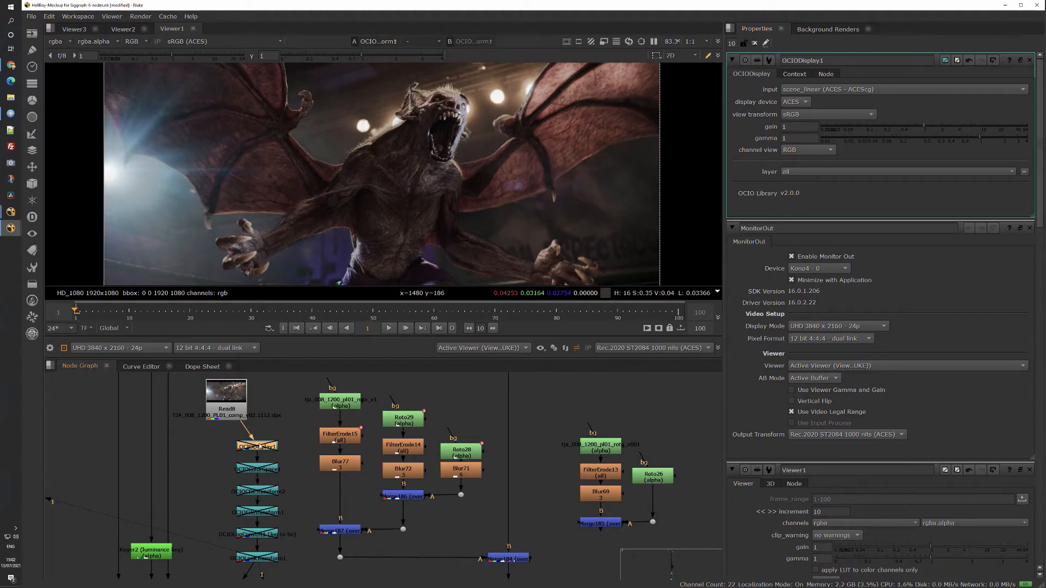
key("d")
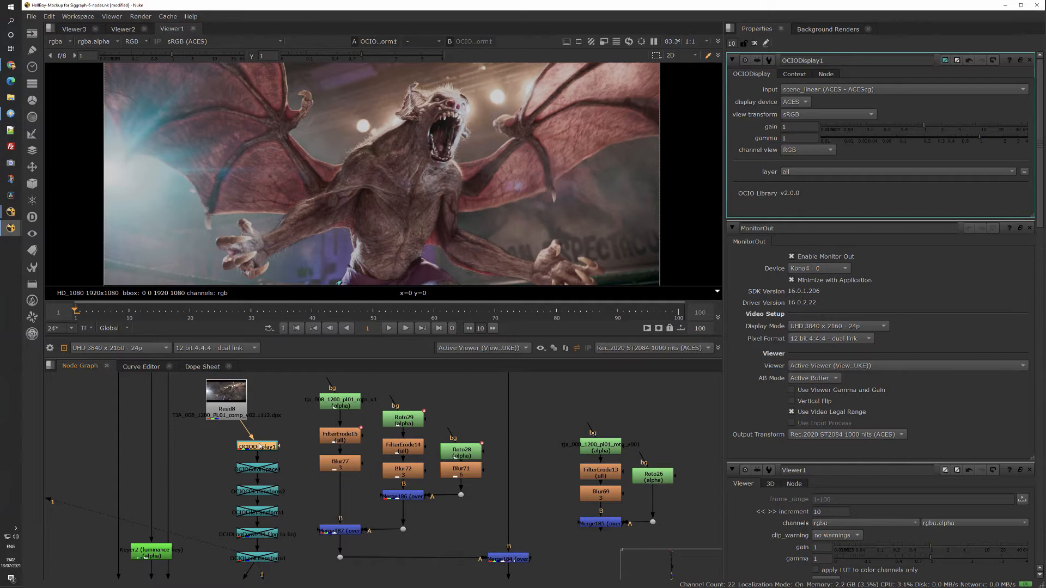
key("d")
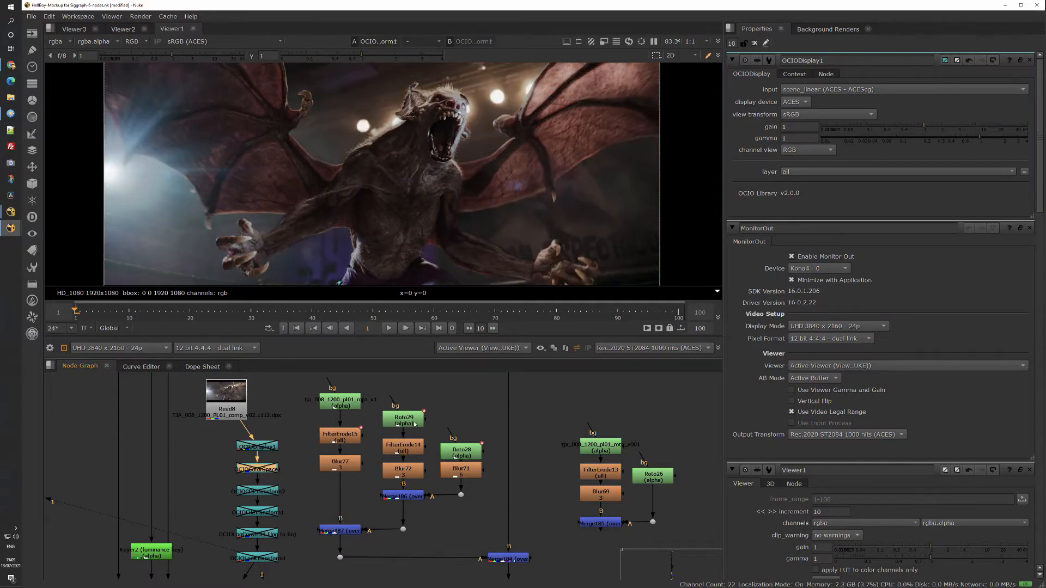
Open and enable OCIOColorSpace1, and swap its color spaces repeatedly, ending with compositing_linear (ACES - ACEScg) as input and ACES - ACES2065-1 as output.
double_click(267, 470)
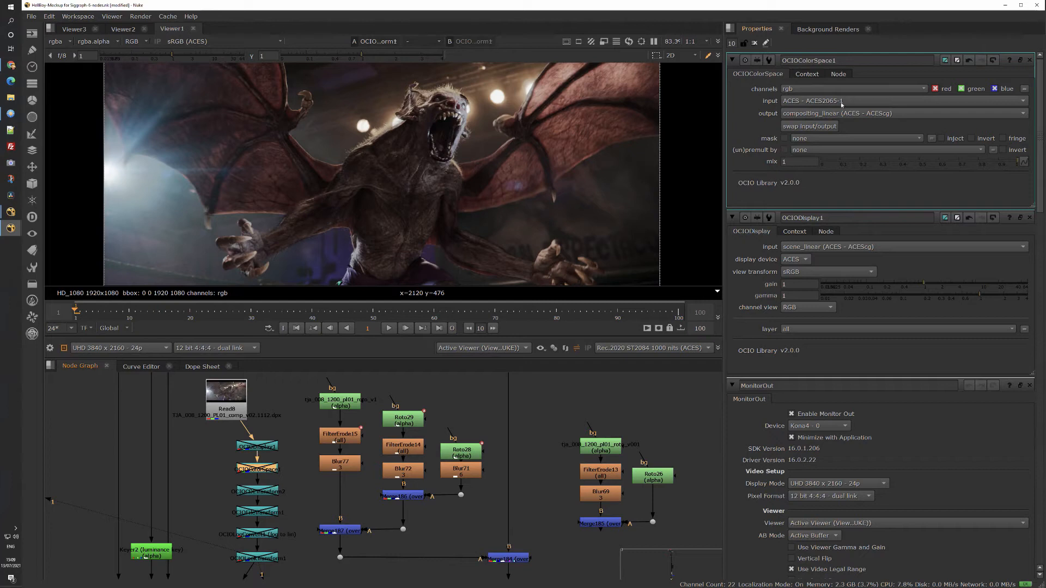
mouse_move(848, 101)
left_click(273, 469)
left_click(812, 126)
left_click(815, 127)
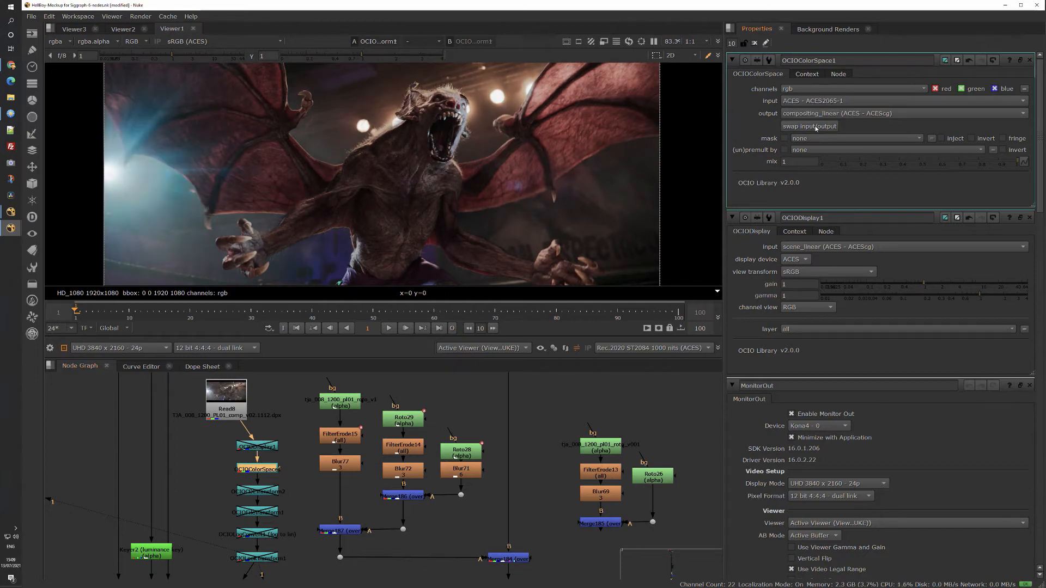
left_click(815, 127)
left_click(815, 127)
left_click(815, 127)
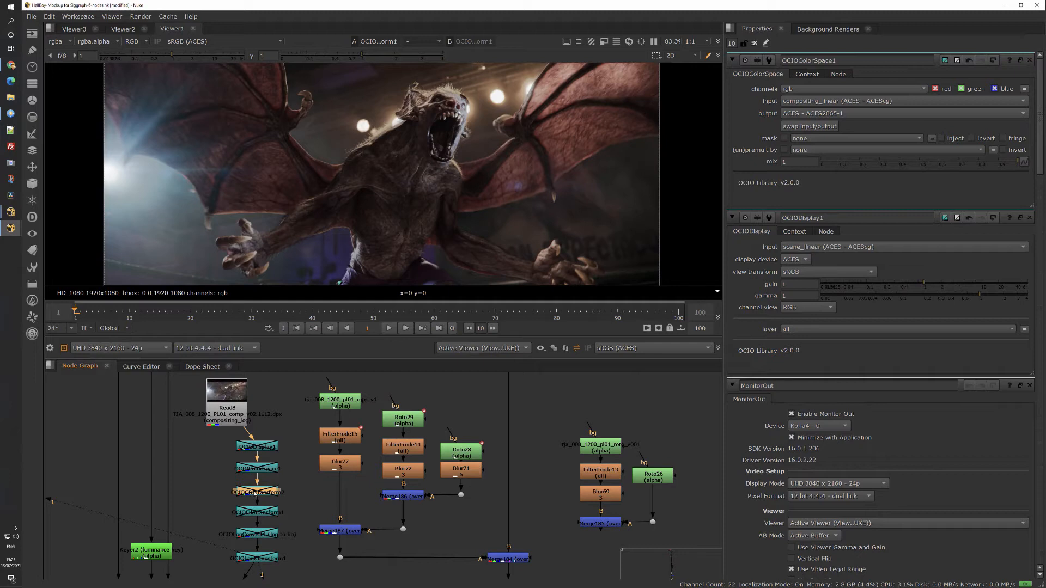
Enable OCIOCDLTransform2, open its properties, and toggle the node on and off to compare the grade, leaving it disabled.
key("d")
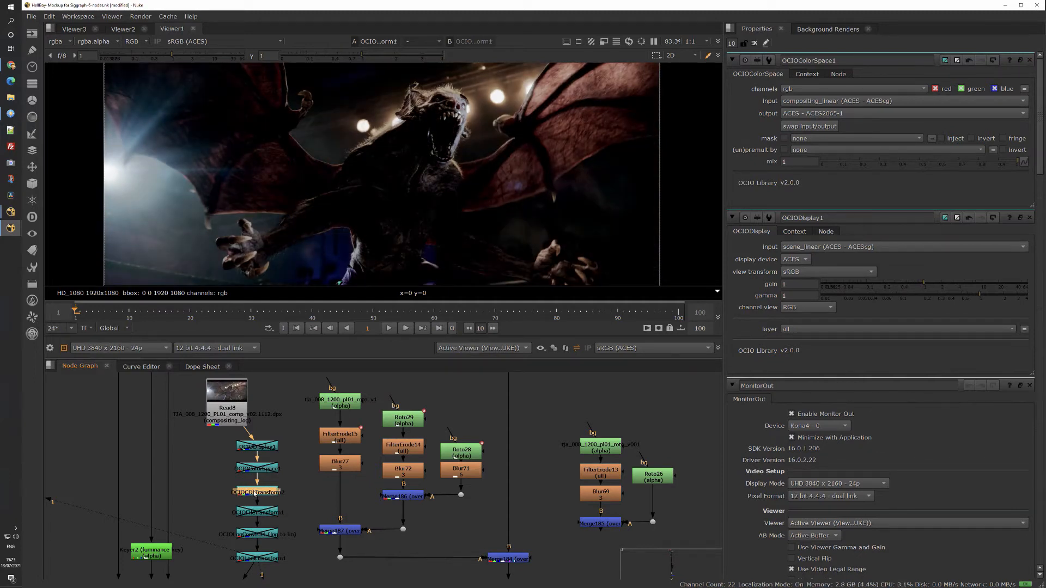
double_click(254, 493)
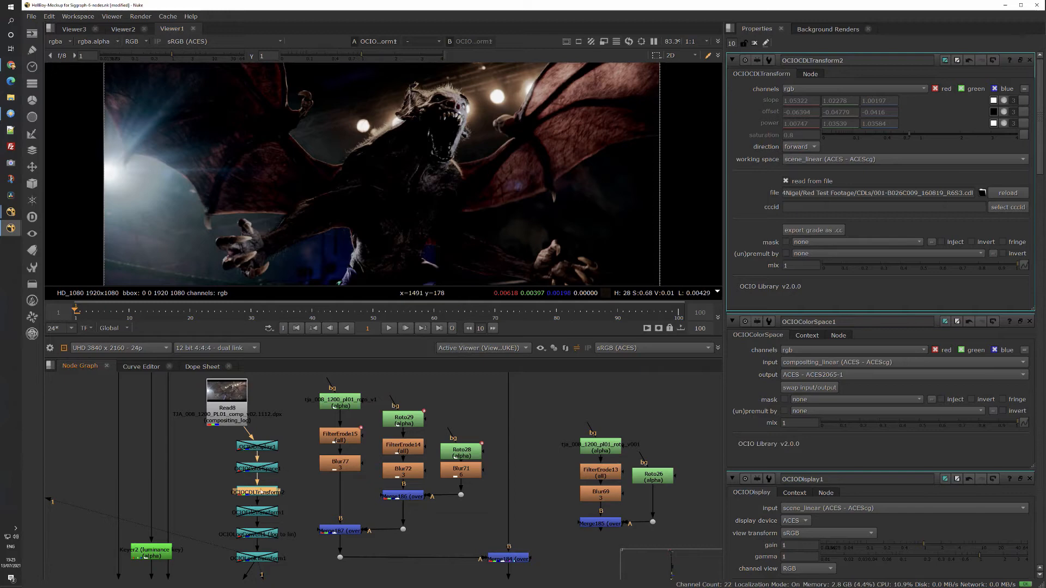
key("d")
key("d")
key("d")
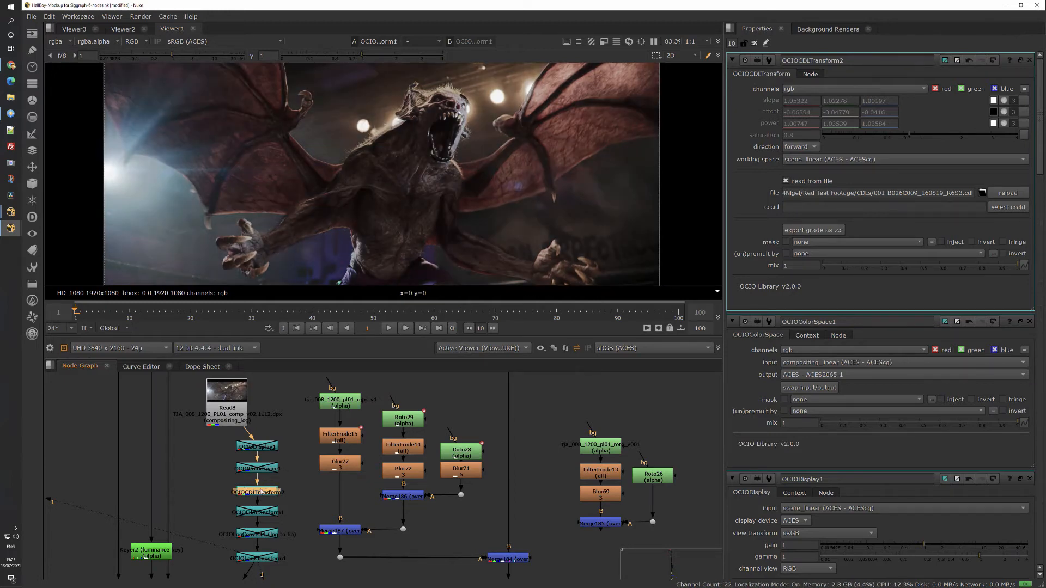
key("d")
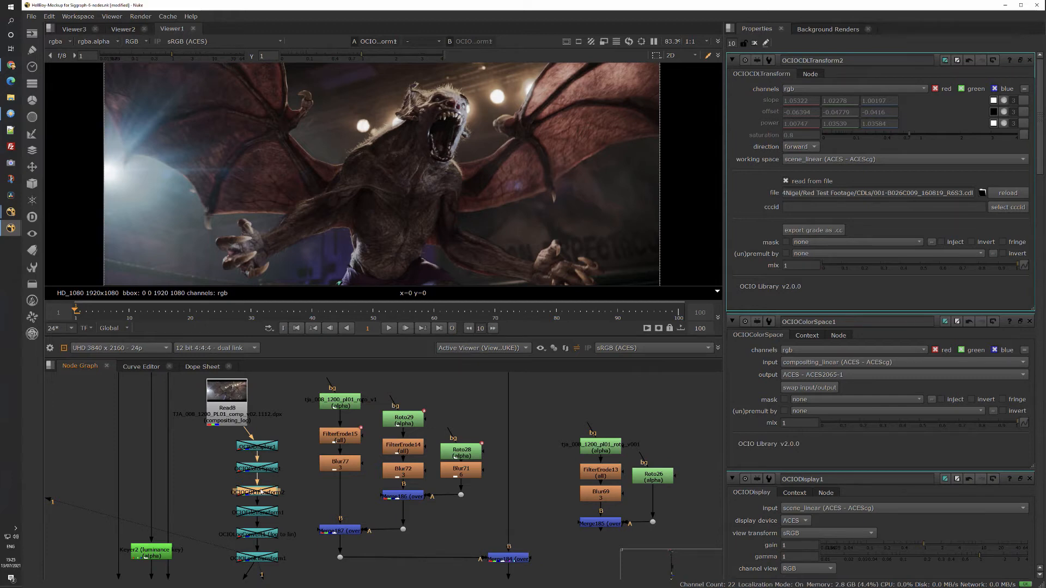
Enable the OCIOFileTransform1 node and open its properties.
left_click(258, 512)
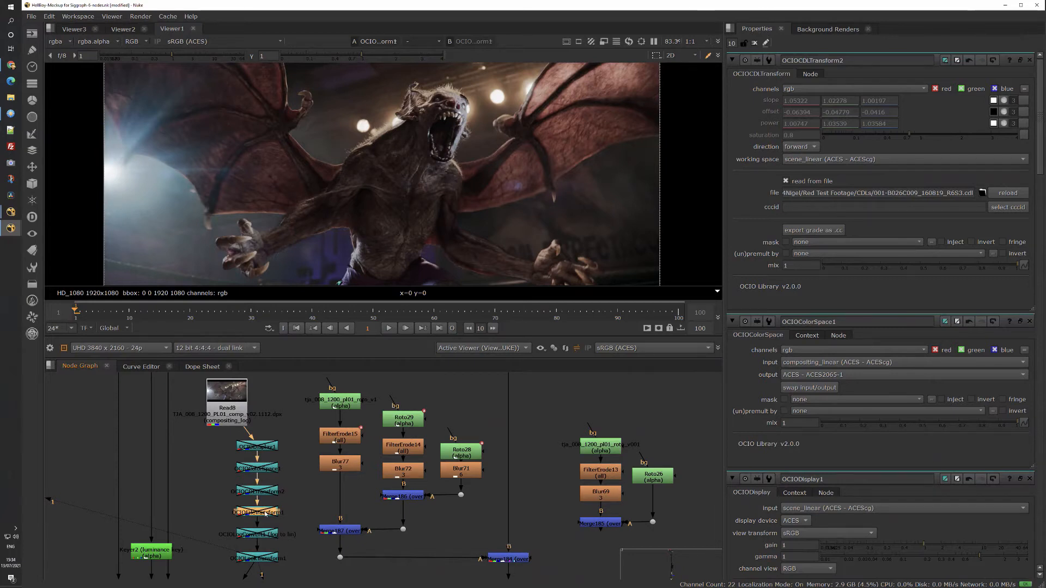
key("d")
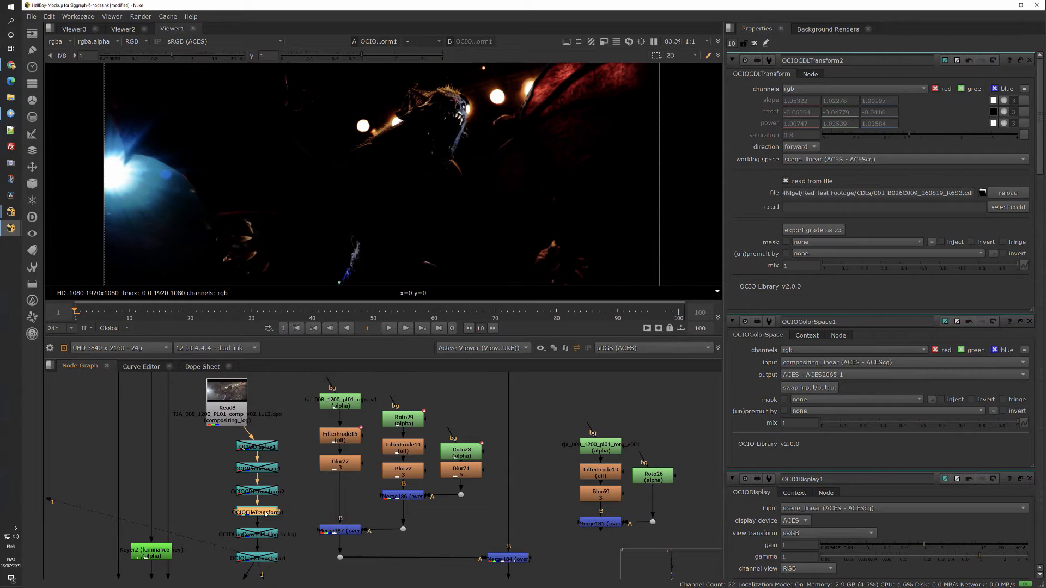
double_click(266, 514)
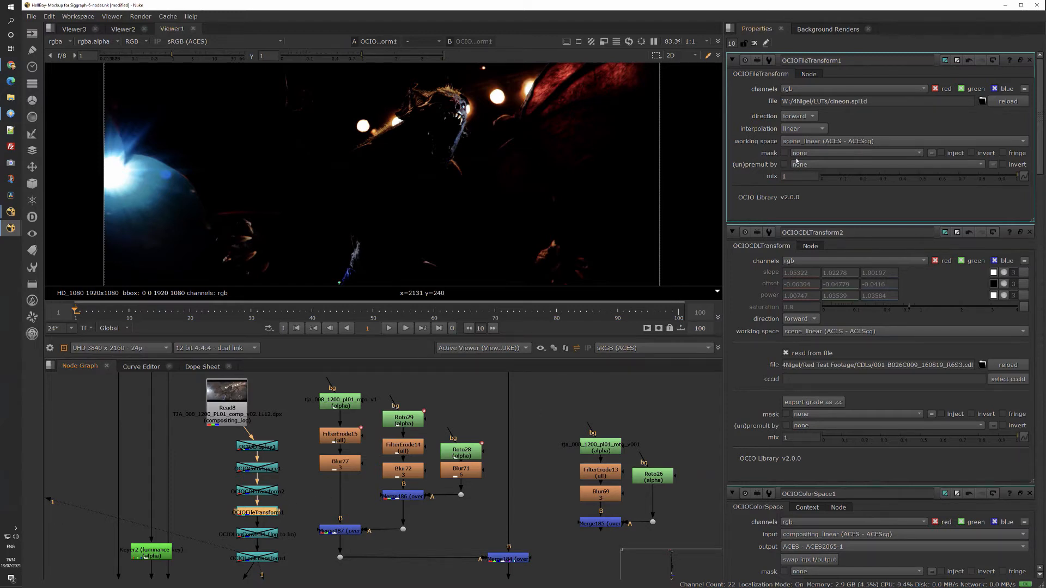
Switch the OCIOFileTransform1 direction to inverse and back to forward.
left_click(812, 116)
left_click(810, 128)
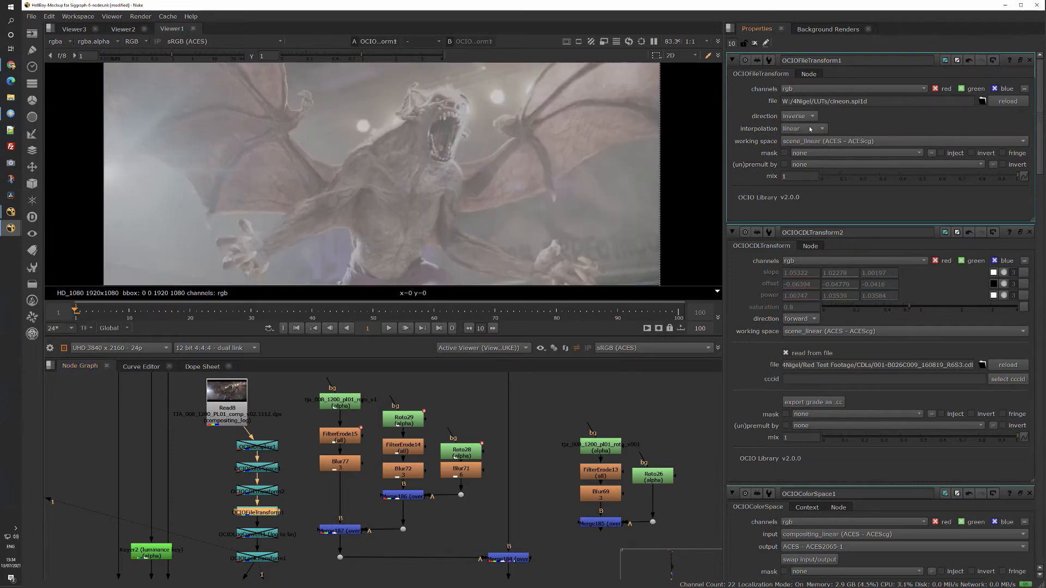
left_click(812, 117)
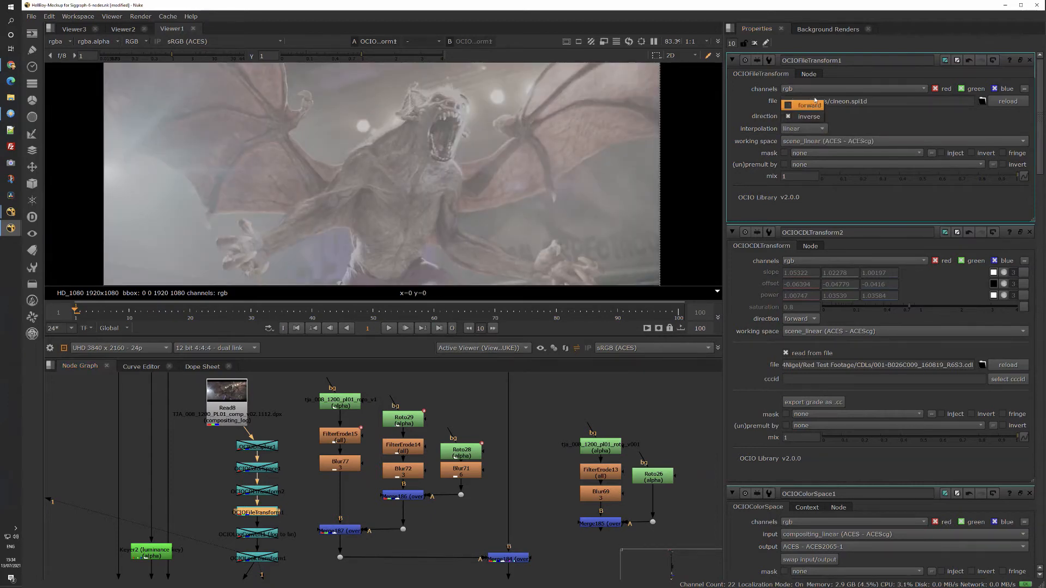
left_click(809, 106)
Enable the OCIOLogConvert1 node and open its properties.
left_click(276, 535)
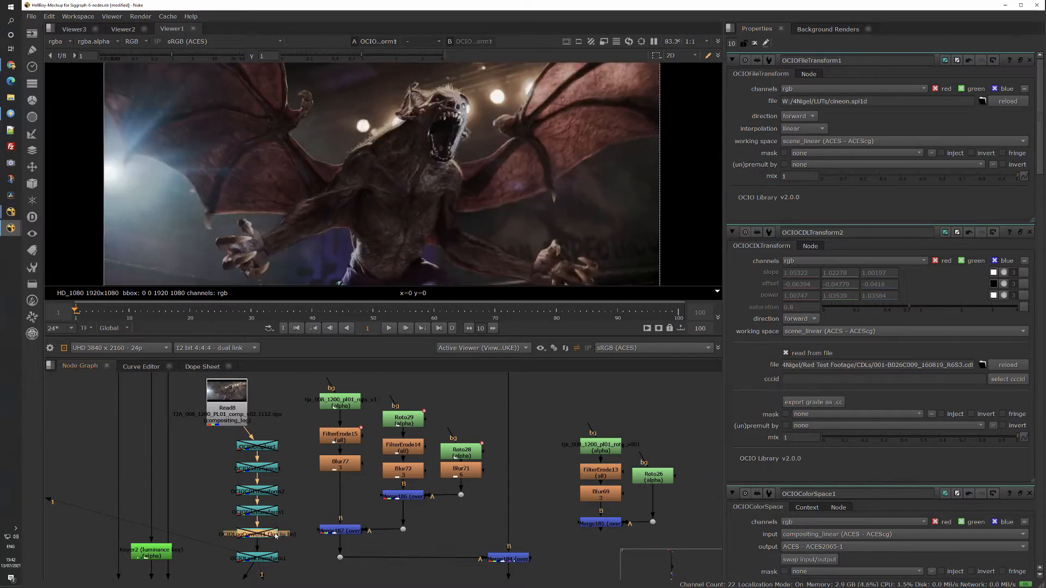
key("d")
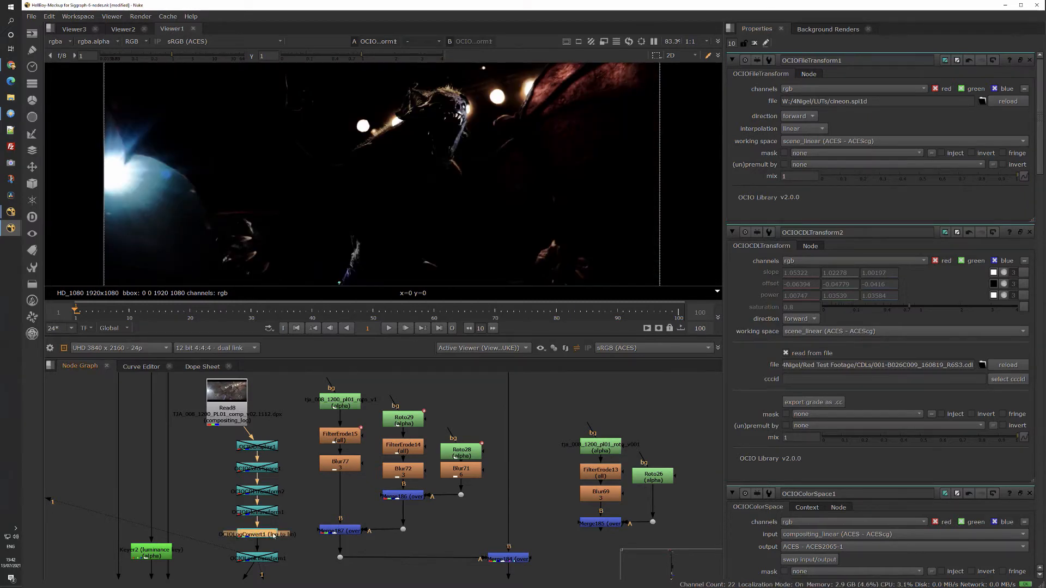
double_click(274, 535)
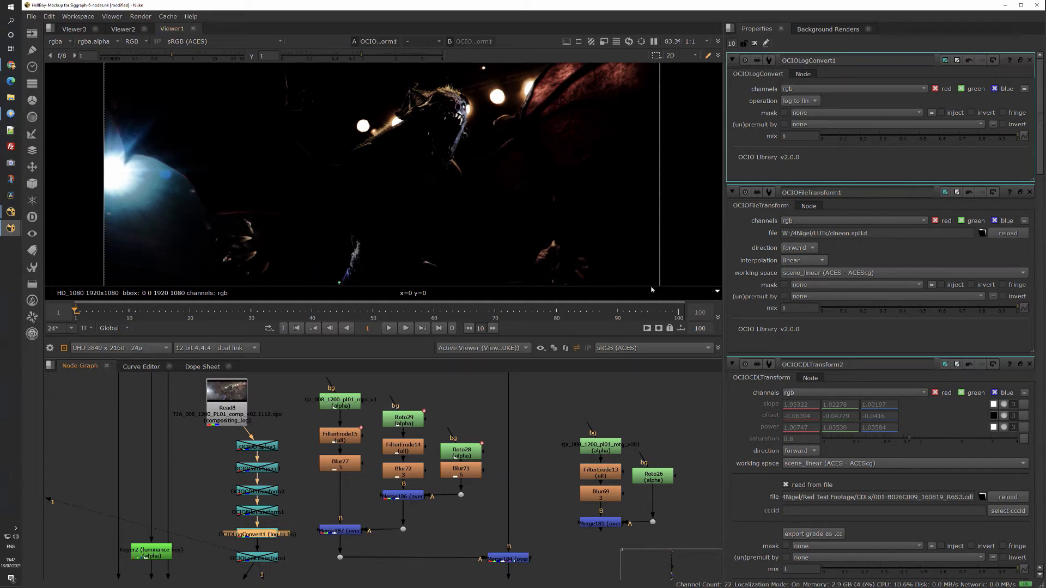
Set the OCIOLogConvert1 operation to lin to log and disable the node.
left_click(815, 101)
left_click(814, 112)
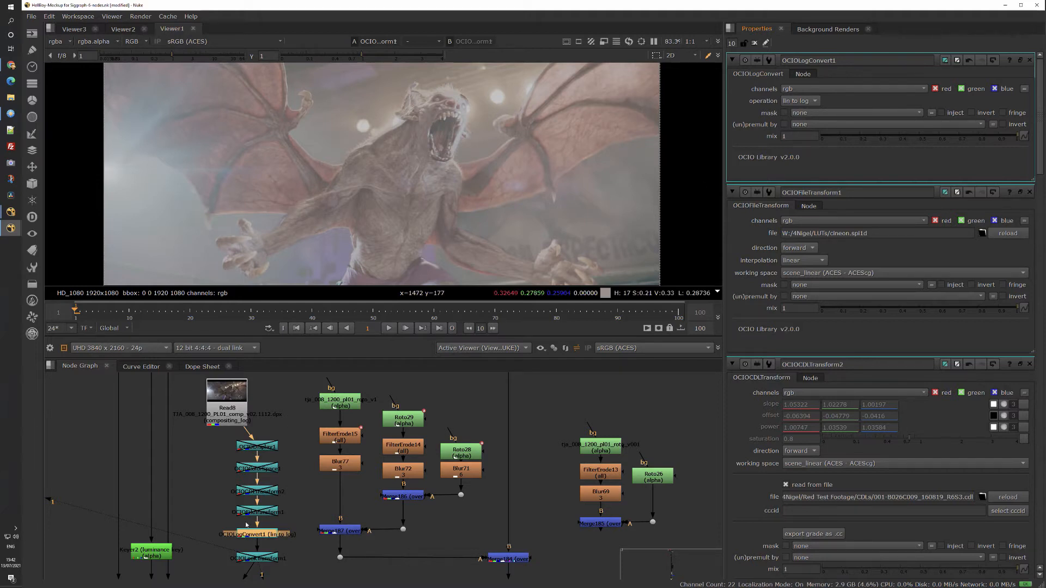
key("d")
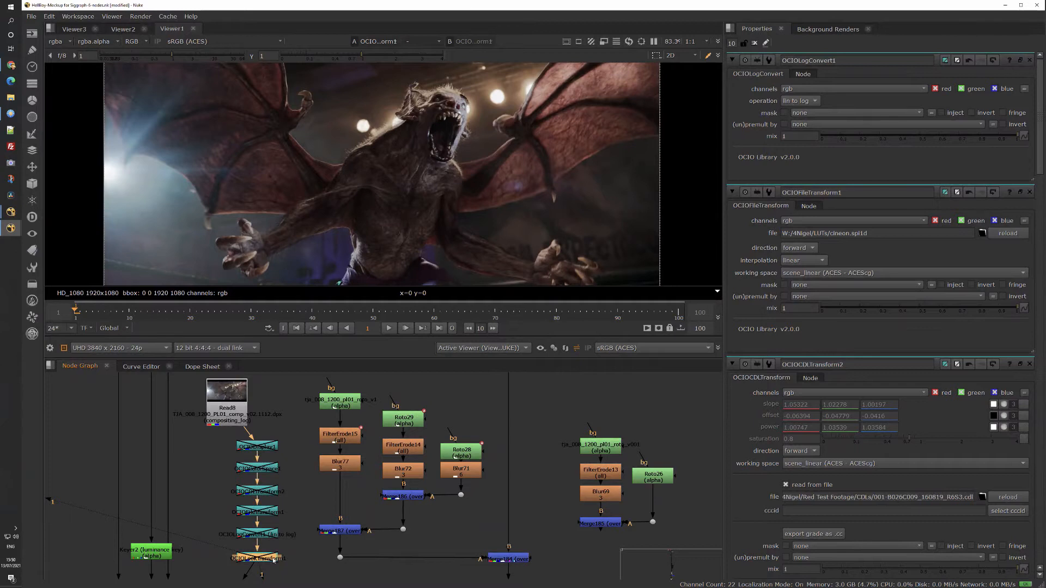
Enable OCIOLookTransform1, open its properties, and set the direction of its hellscape look to inverse.
key("d")
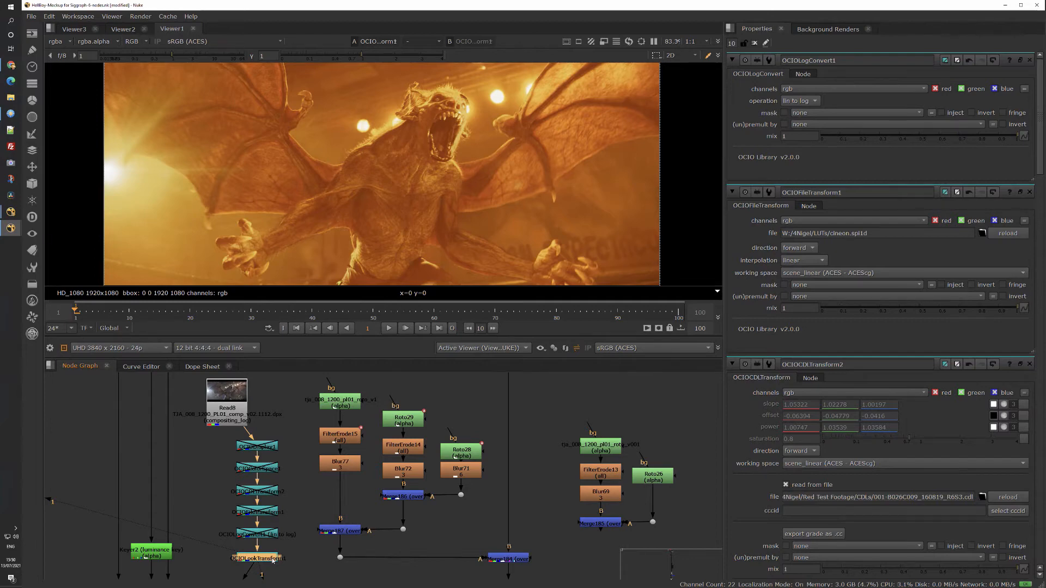
double_click(272, 560)
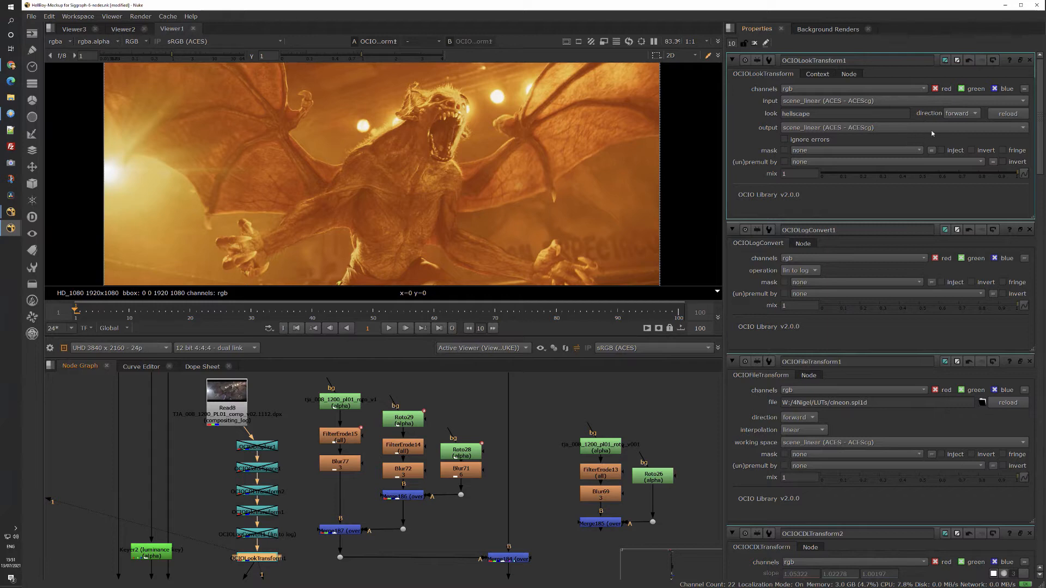
left_click(976, 114)
left_click(972, 125)
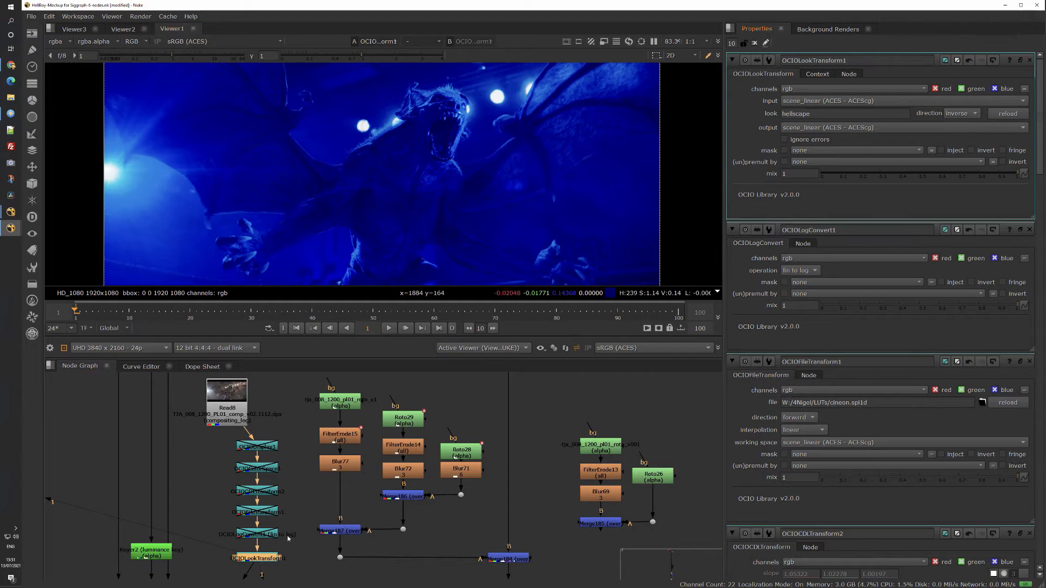
left_click(260, 560)
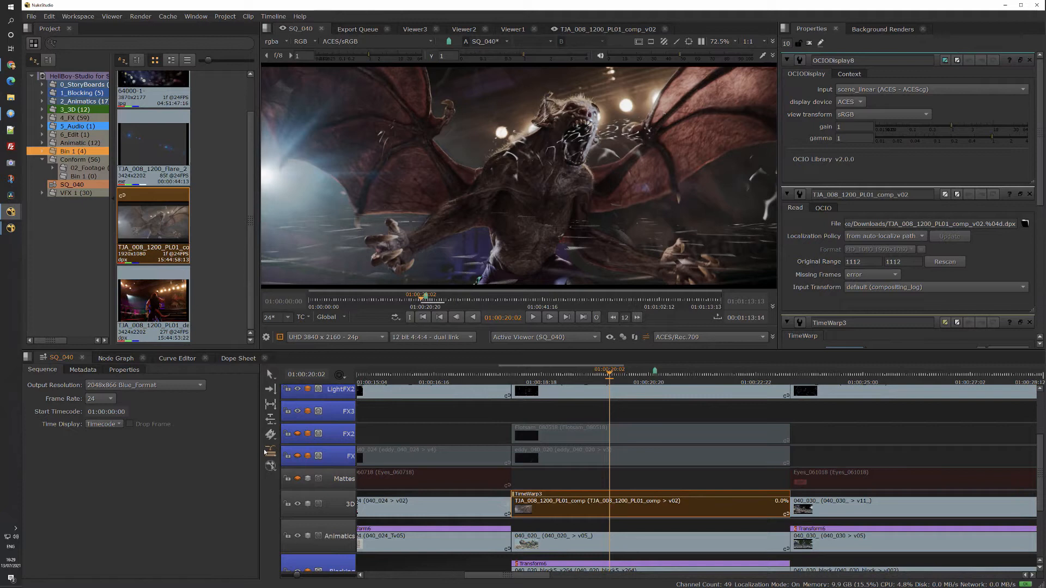
In NukeStudio, add OCIO ColorSpace and OCIO LogConvert soft effects to the selected TJA_008_1200_PL01_comp clip.
left_click(267, 451)
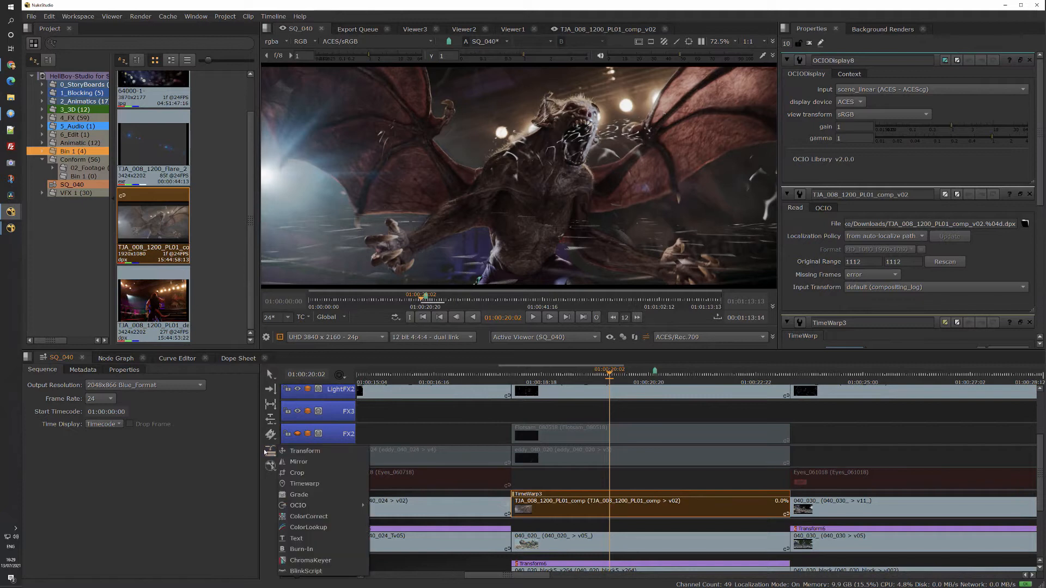
mouse_move(317, 505)
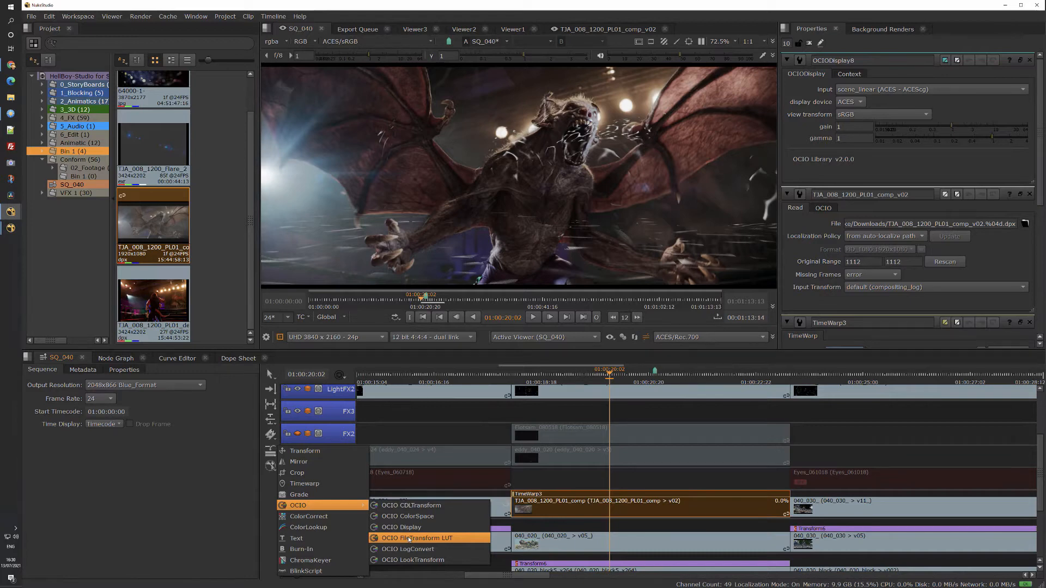
left_click(407, 516)
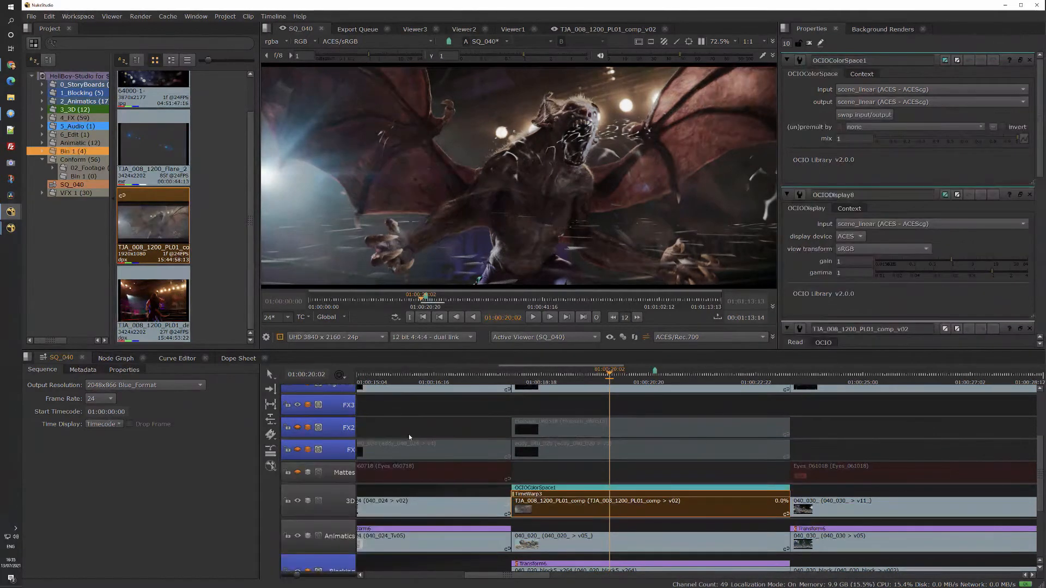
left_click(269, 450)
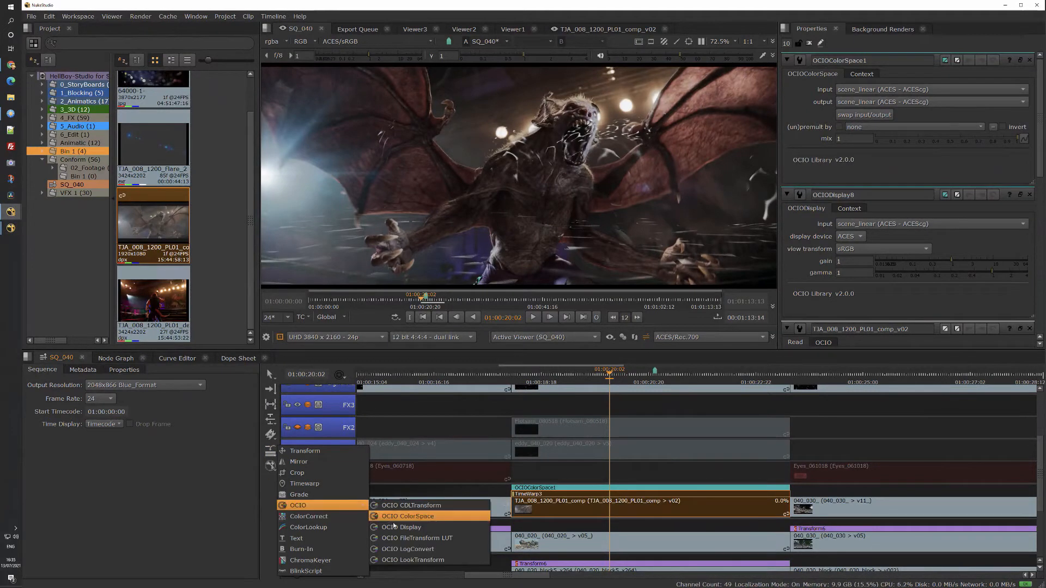
left_click(434, 551)
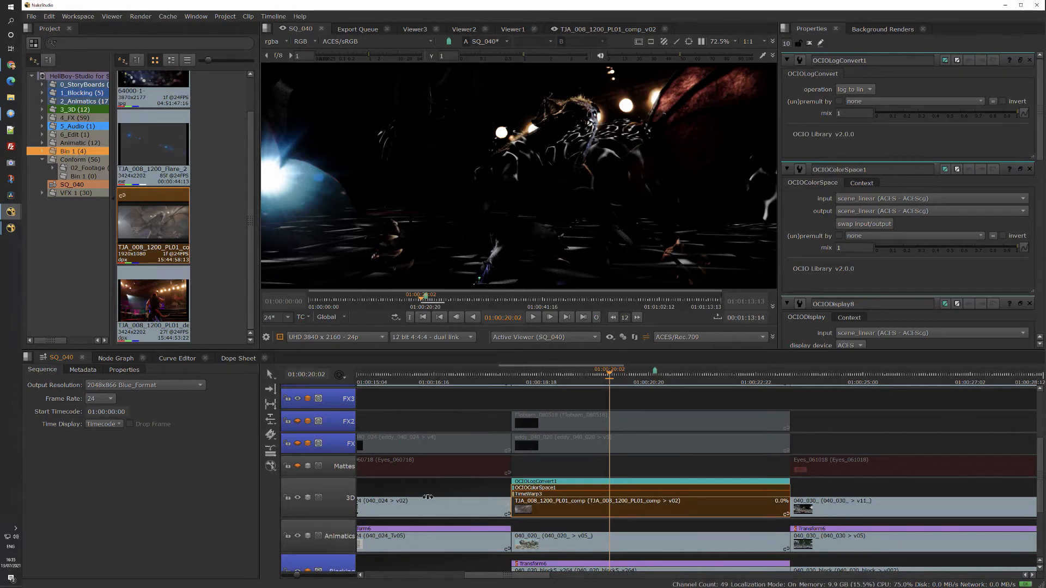
left_click(115, 357)
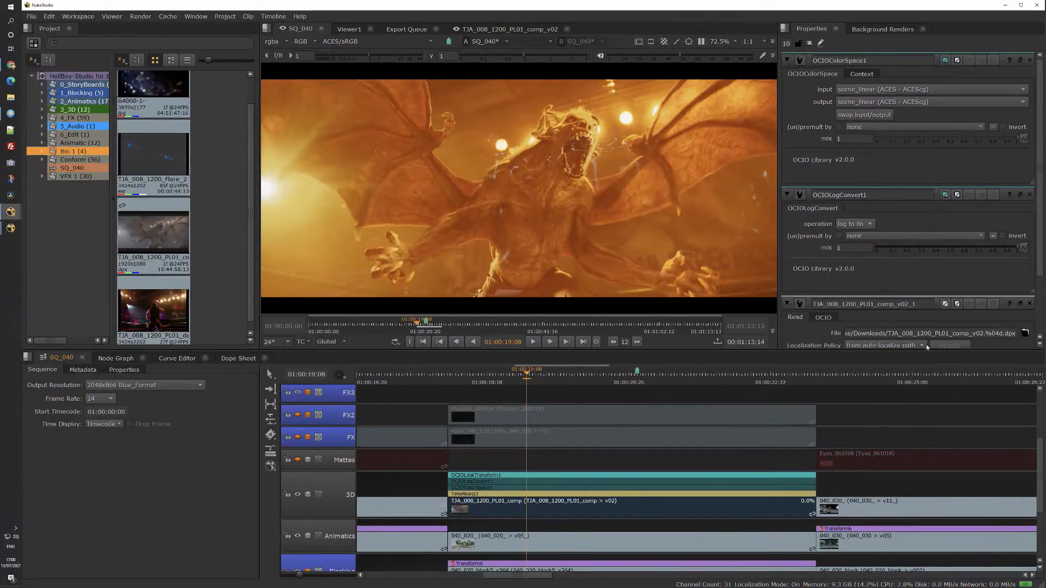
left_click(778, 474)
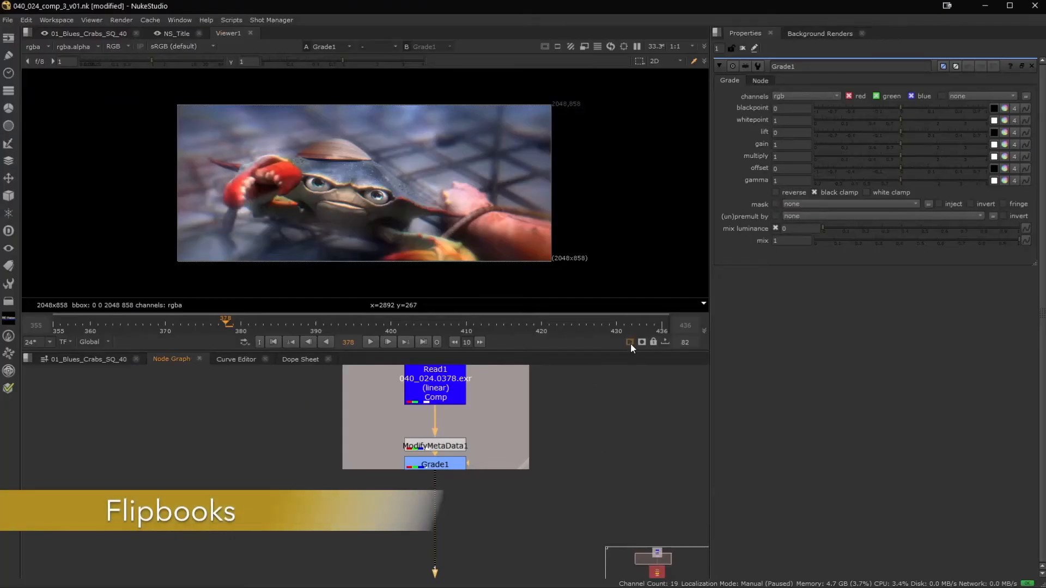
Flipbook Grade1 over frames 355-436 to Hiero Player, using the sRGB (default) LUT.
left_click(630, 342)
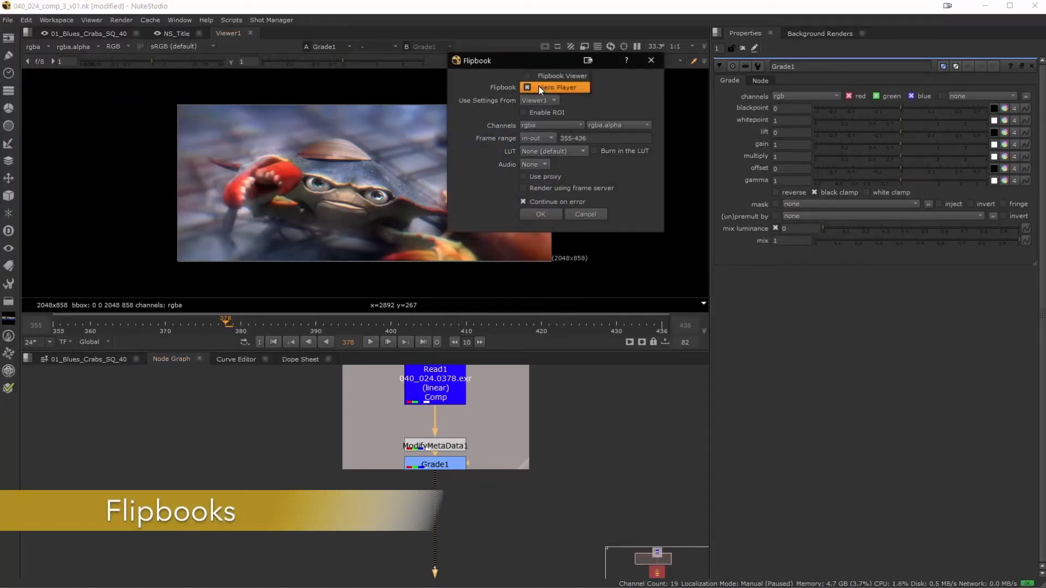
left_click(560, 152)
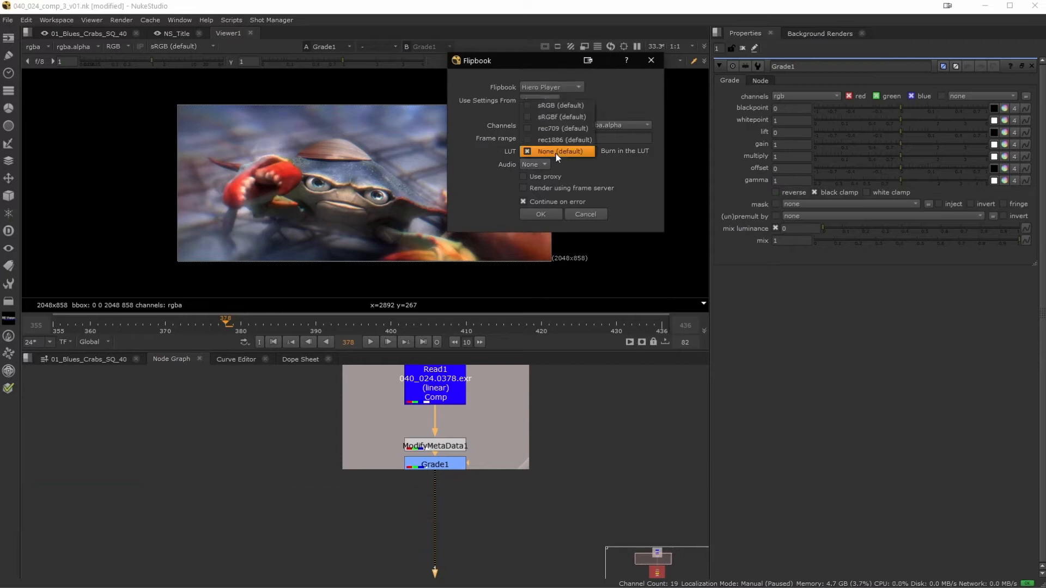
left_click(555, 106)
left_click(538, 211)
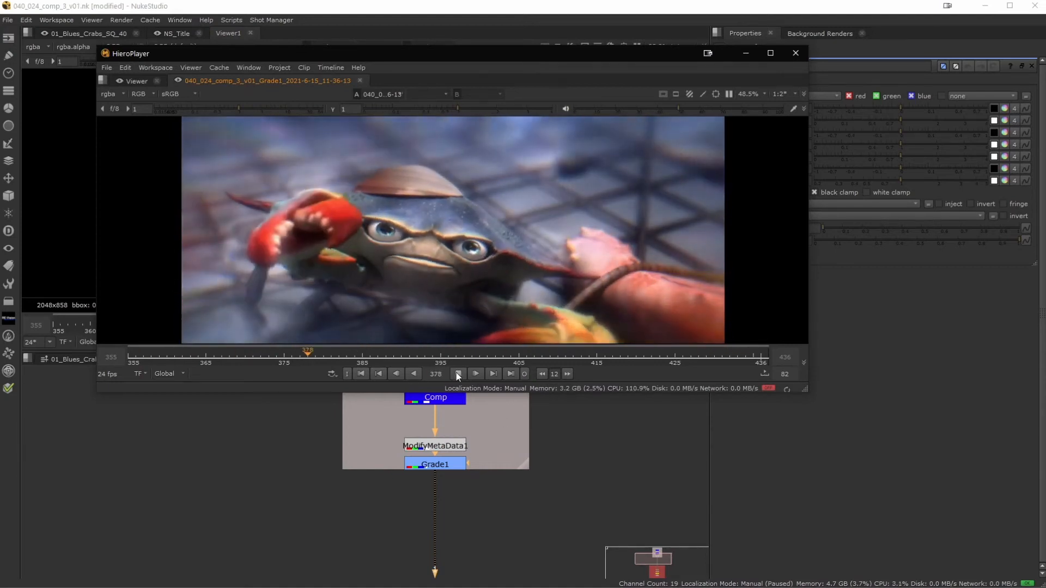
Scrub and play the crab flipbook in HieroPlayer, checking the crab's face up close, and stop playback.
left_click(510, 357)
mouse_move(508, 356)
left_mouse_down()
mouse_move(575, 356)
mouse_move(491, 357)
left_mouse_up()
scroll(402, 192, "up", 5)
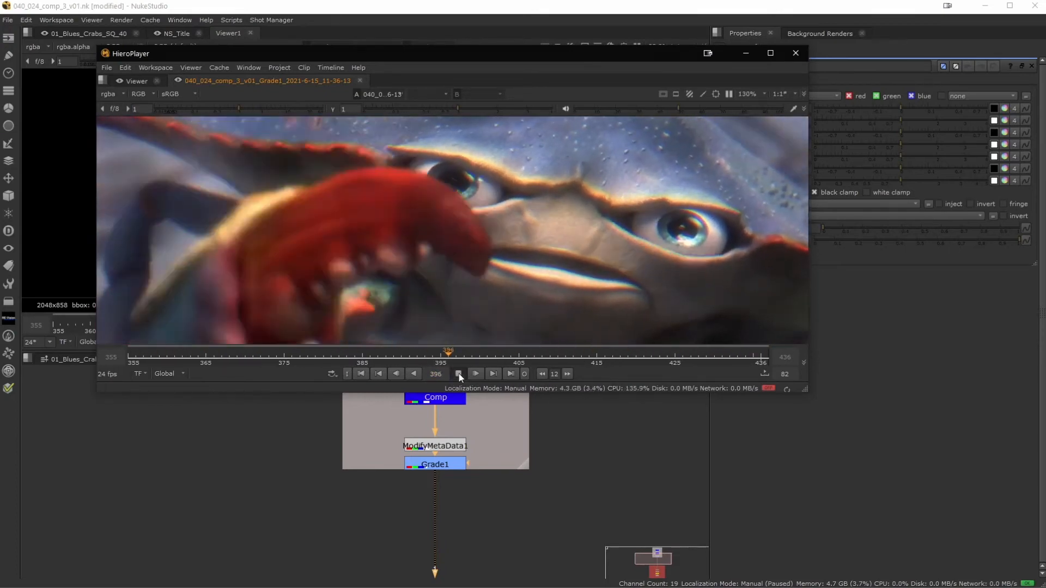
left_click(458, 374)
Send the regraded Grade1 output to Hiero Player as a second flipbook over frames 355-436, choosing a display LUT.
left_click(629, 341)
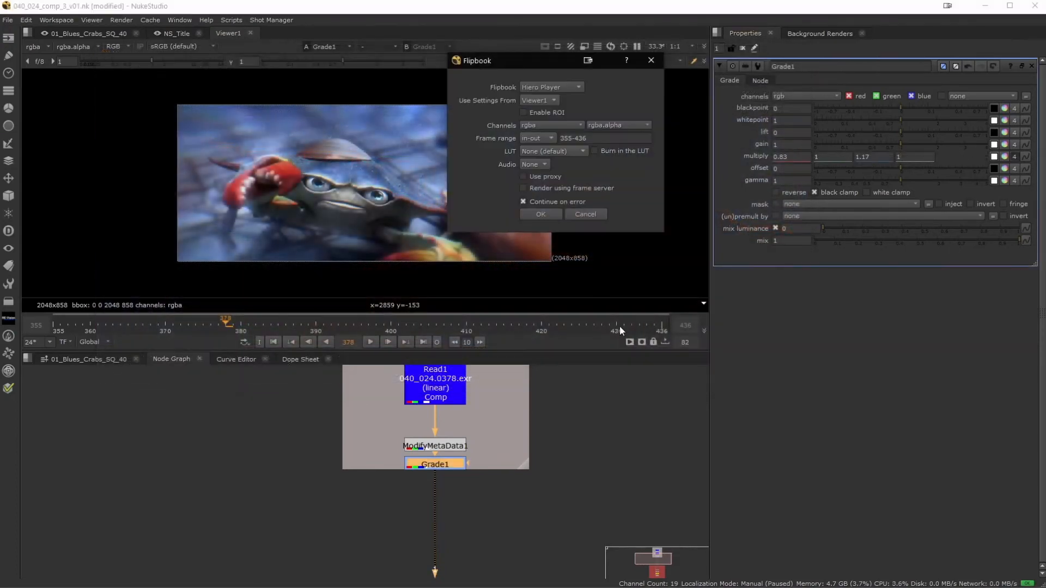
left_click(548, 152)
left_click(551, 129)
left_click(542, 214)
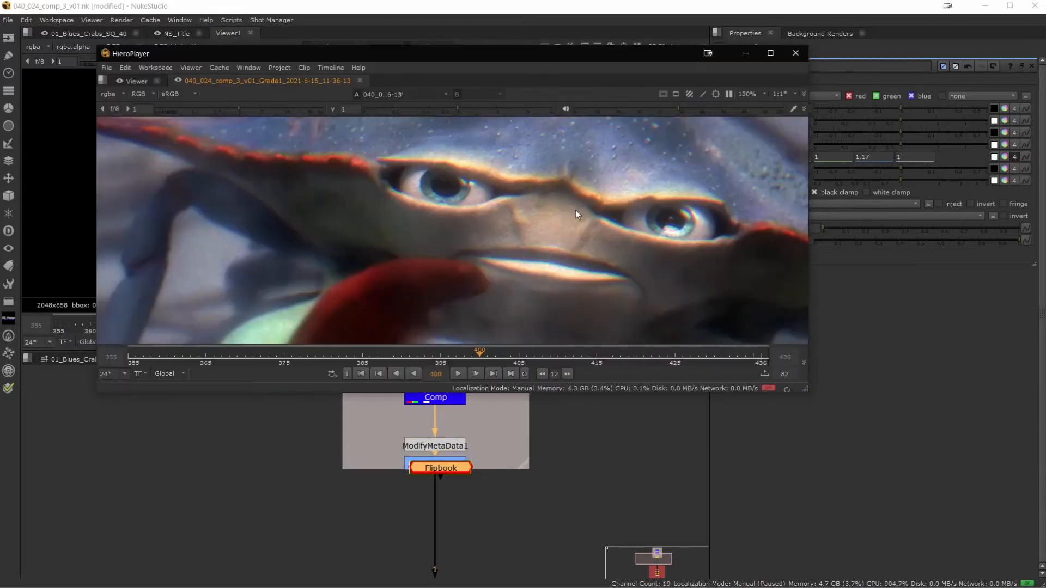
Play the second flipbook up to frame 393 and switch between both flipbooks to compare the grades.
scroll(575, 210, "down", 5)
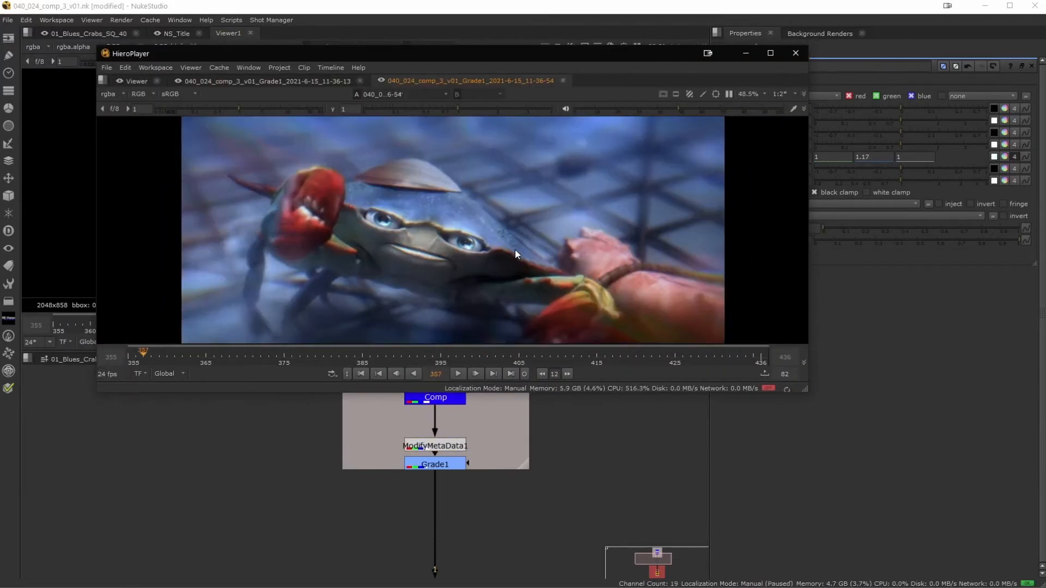
left_click(459, 374)
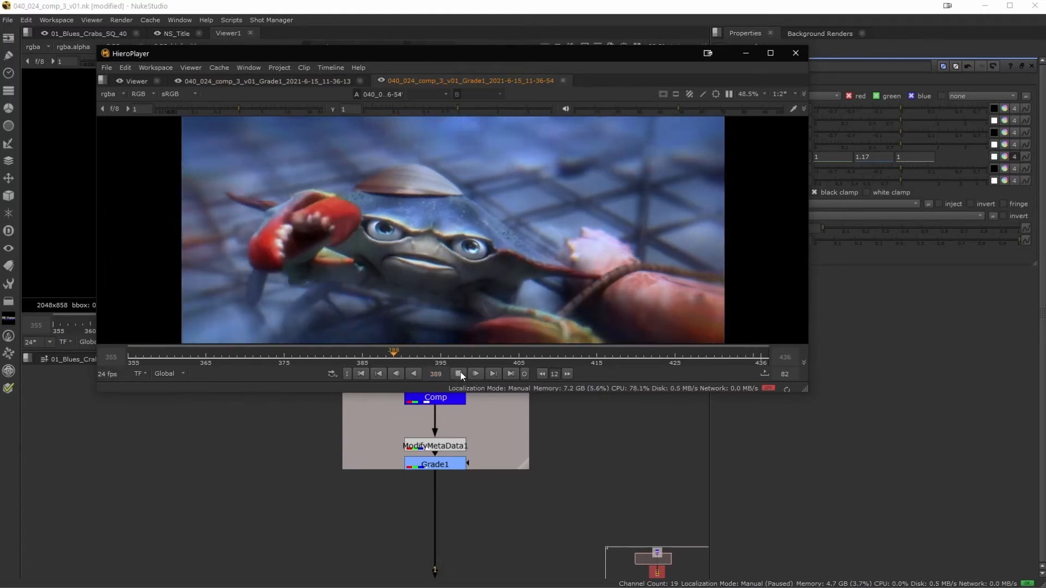
left_click(460, 374)
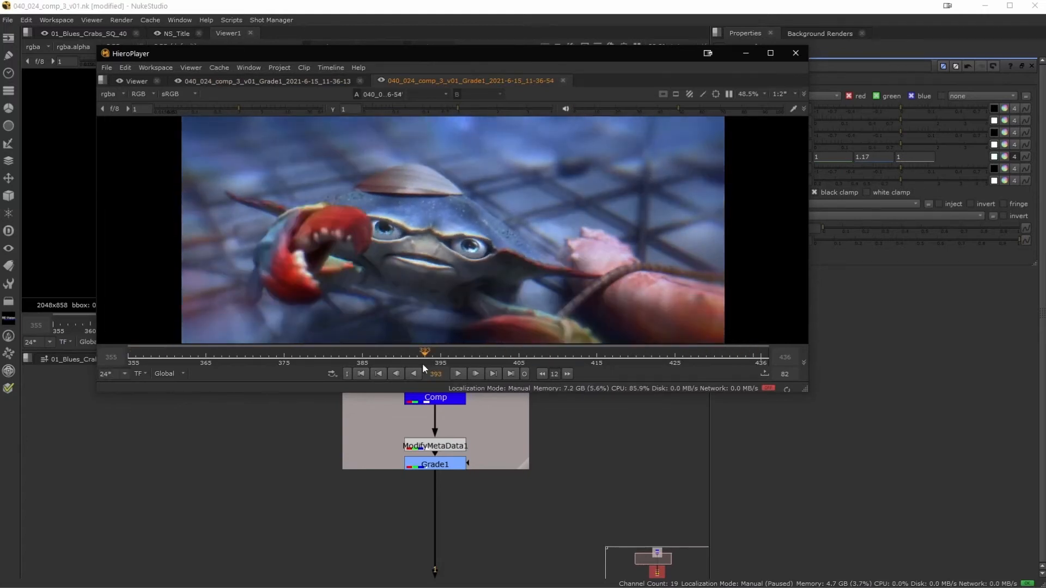
left_click(269, 81)
left_click(481, 84)
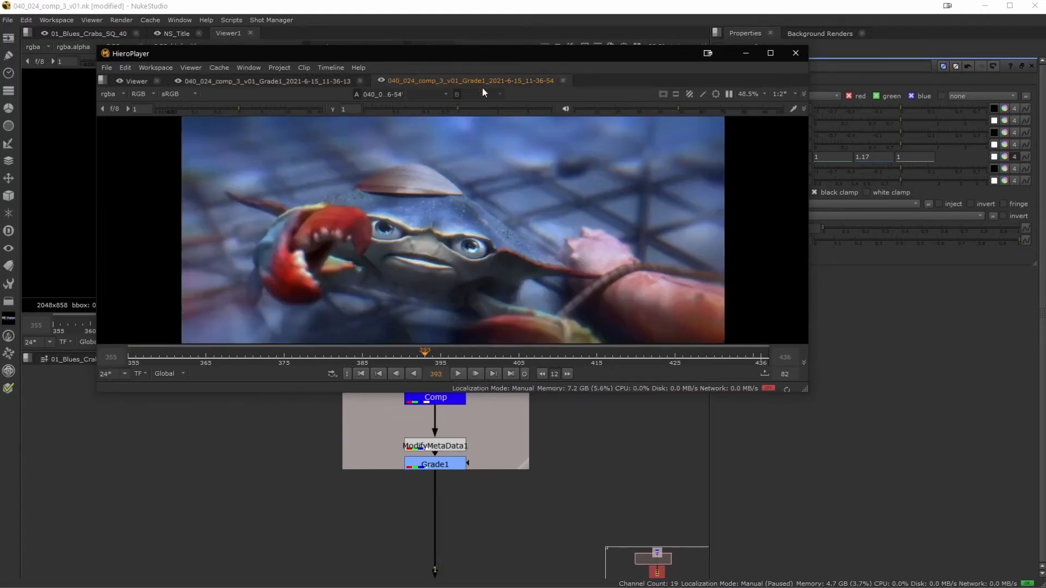
Change HieroPlayer to the Timeline workspace and fit the flipbook image to the viewer.
left_click(164, 68)
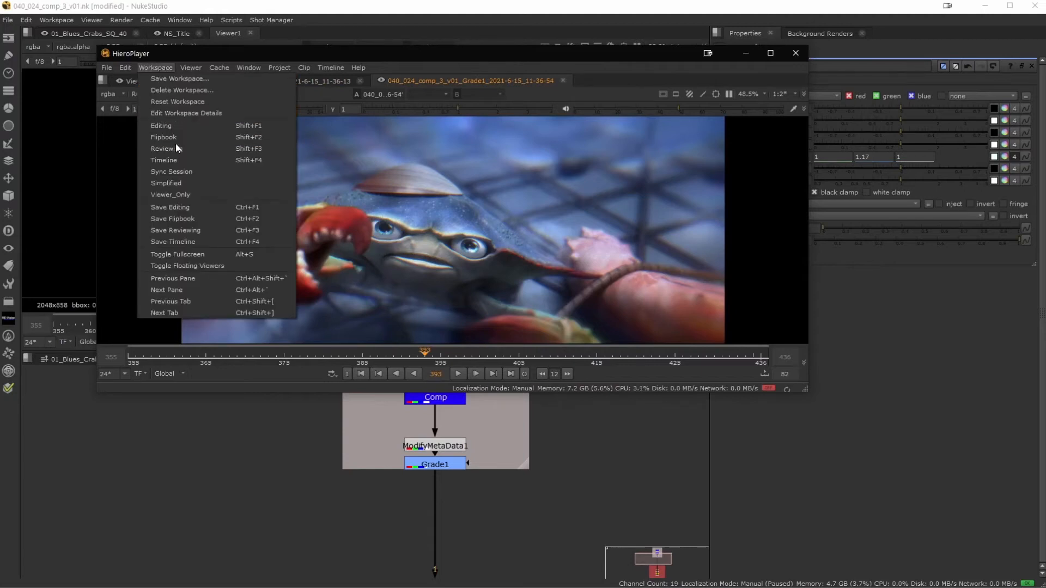
left_click(179, 159)
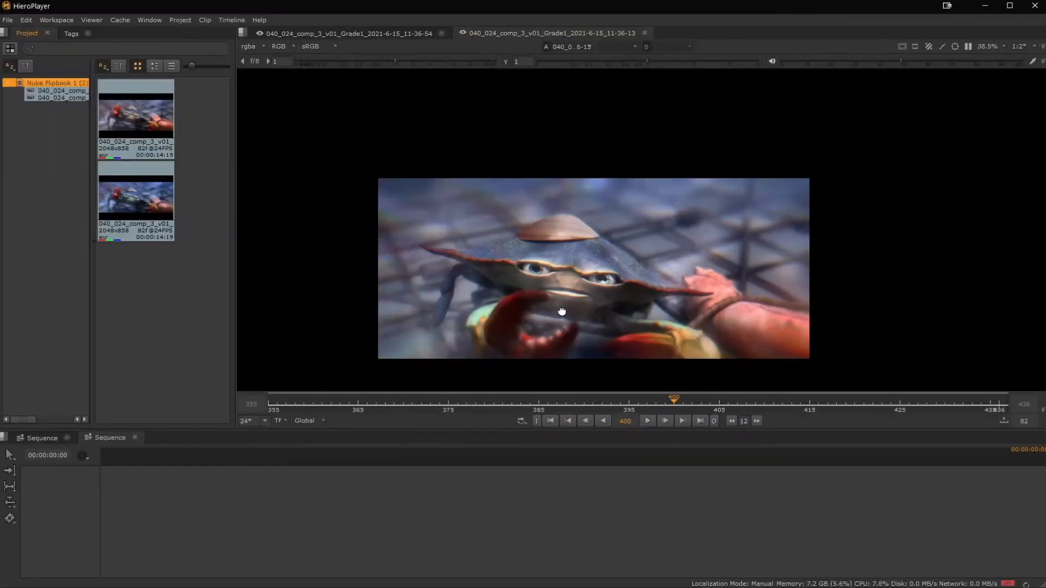
key("f")
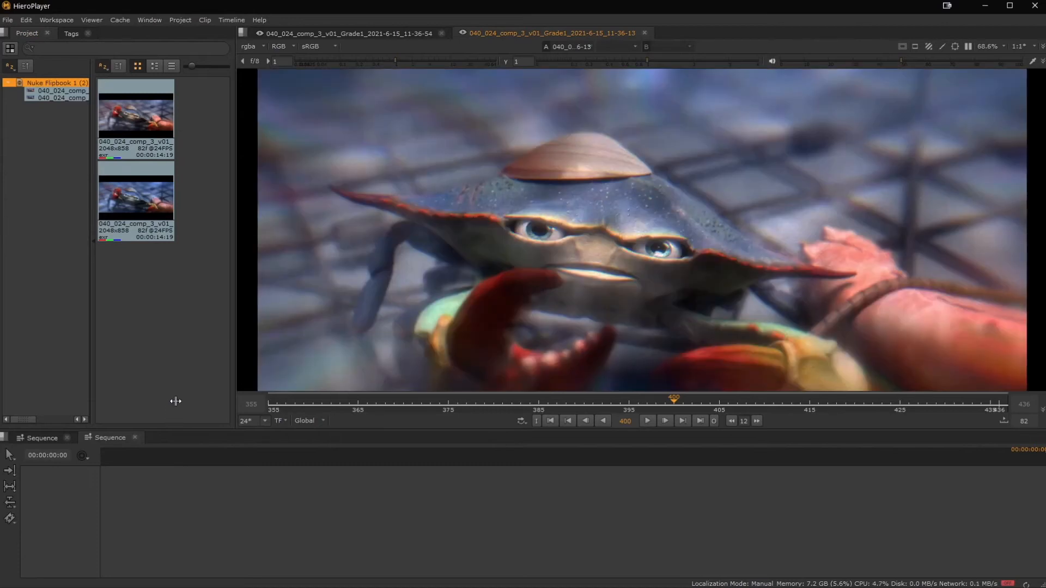
Create a sequence from the 11-36-13 flipbook clip and place the 11-36-54 clip on a second video track above it.
left_click_drag(143, 132, 145, 543)
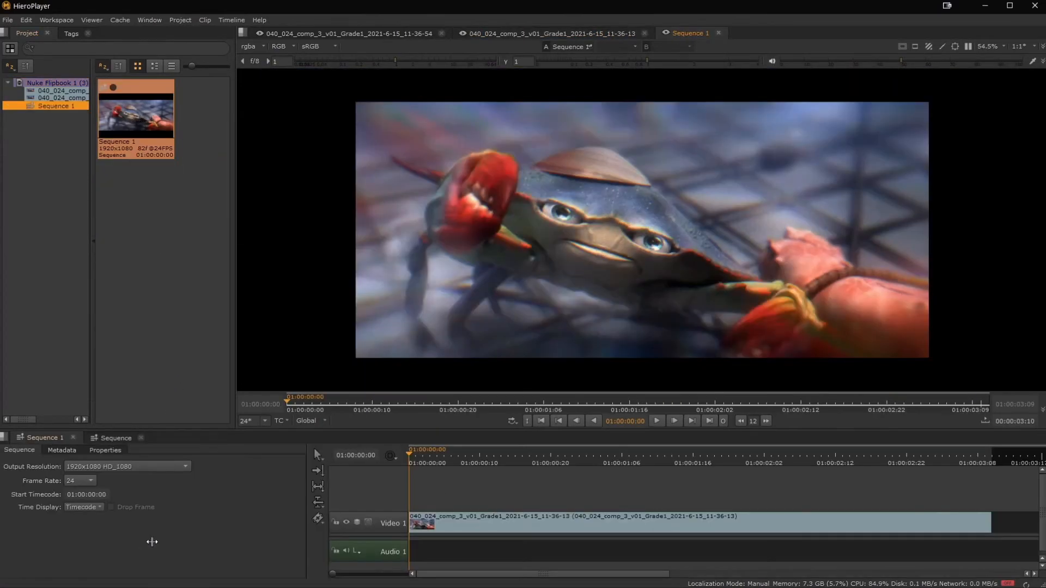
left_click(64, 82)
left_click_drag(126, 205, 492, 506)
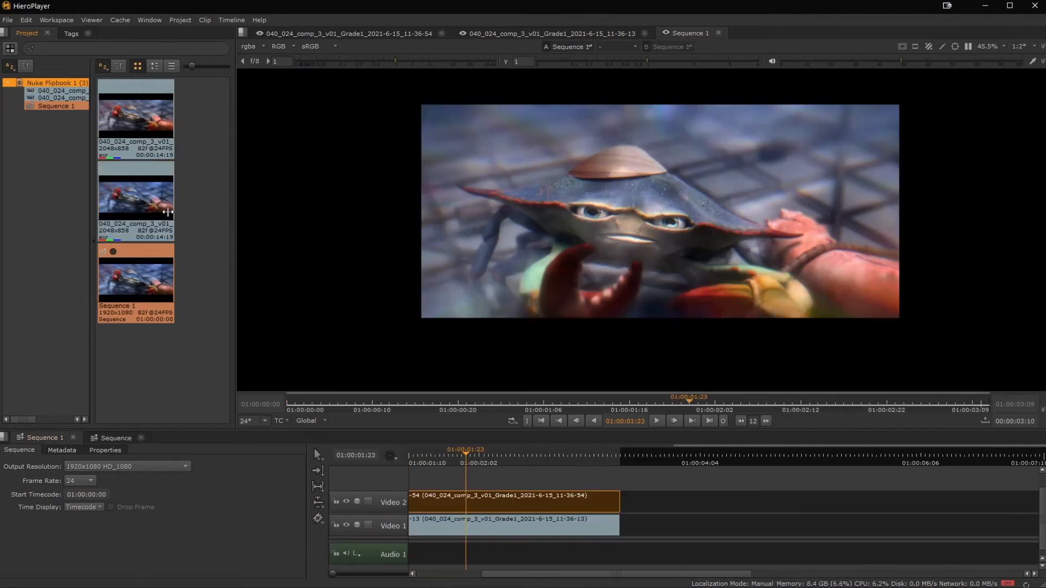
Append further copies of the 11-36-54 flipbook clip after the existing clips on the sequence's video tracks.
left_click_drag(136, 201, 623, 521)
middle_click_drag(771, 489, 513, 483)
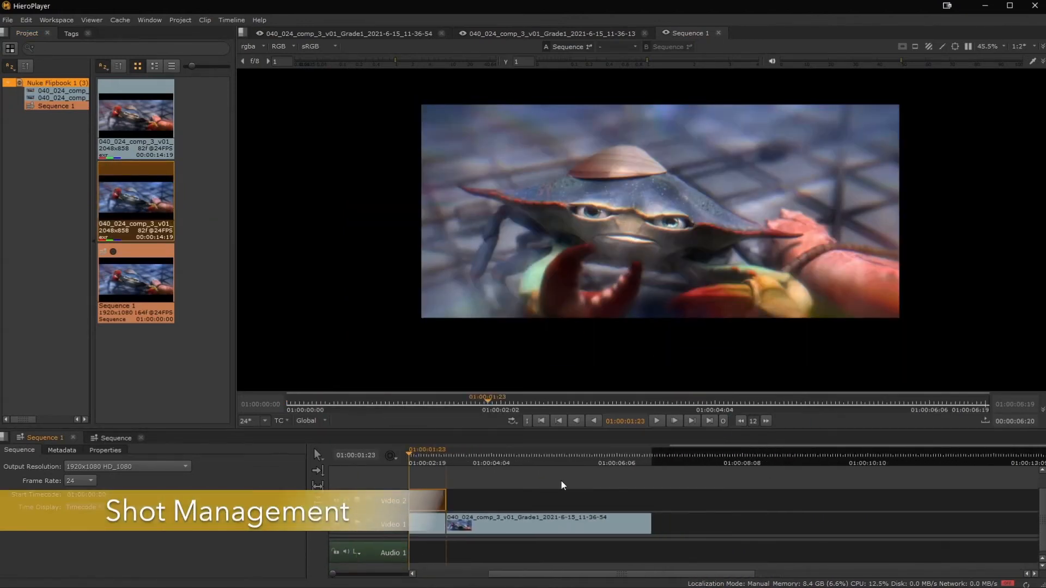
left_click_drag(111, 205, 656, 500)
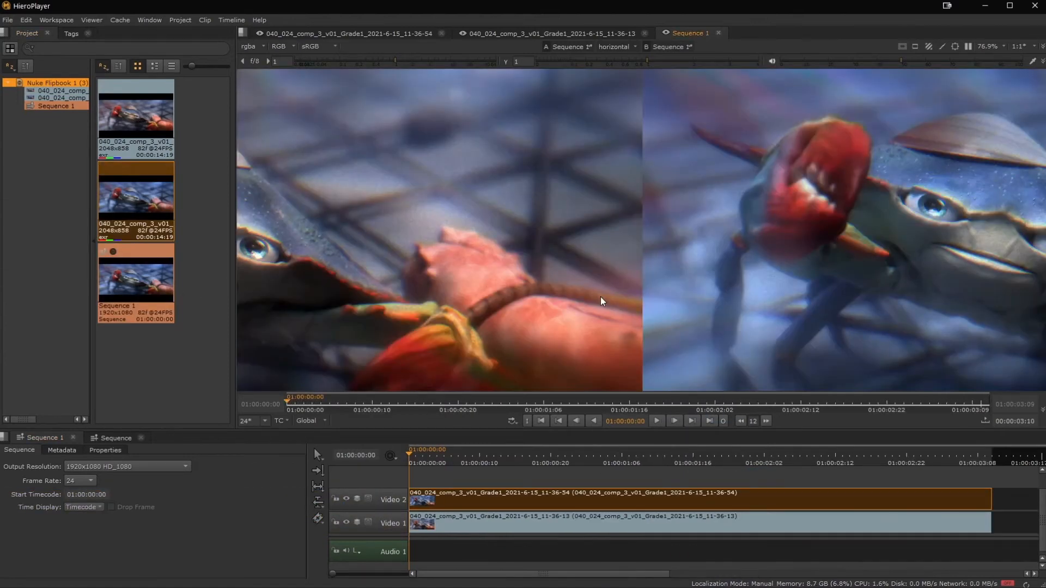
Play Sequence 1 in the horizontal A/B comparison and switch the viewer's comparison to wipe and under modes.
scroll(601, 297, "down", 5)
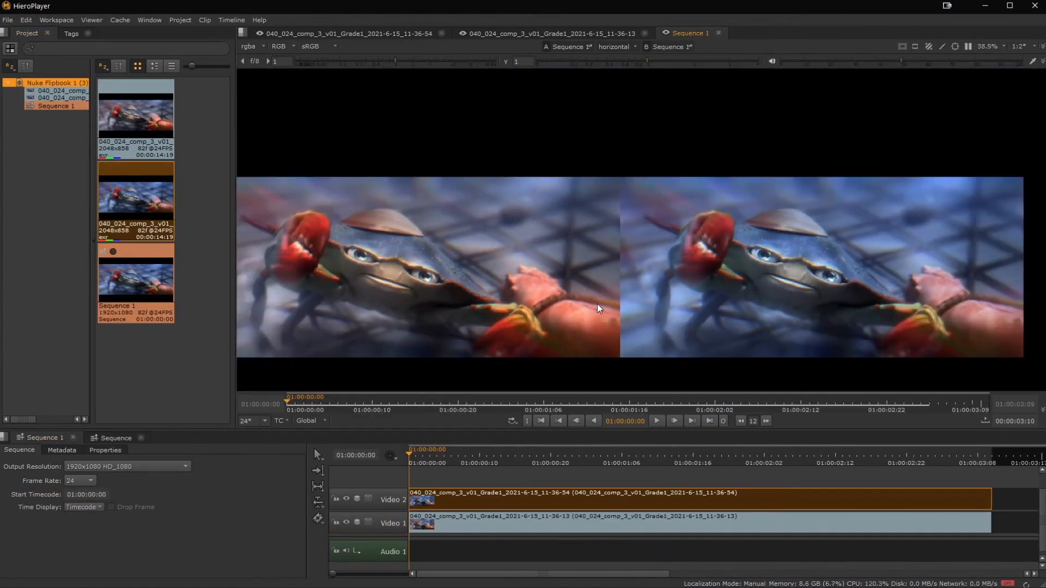
left_click(656, 419)
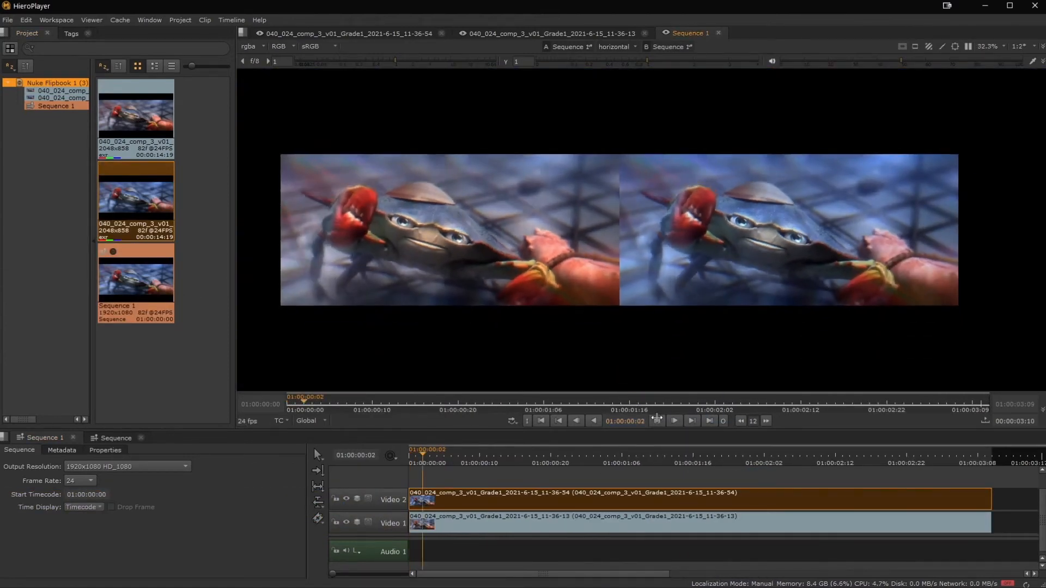
left_click(616, 47)
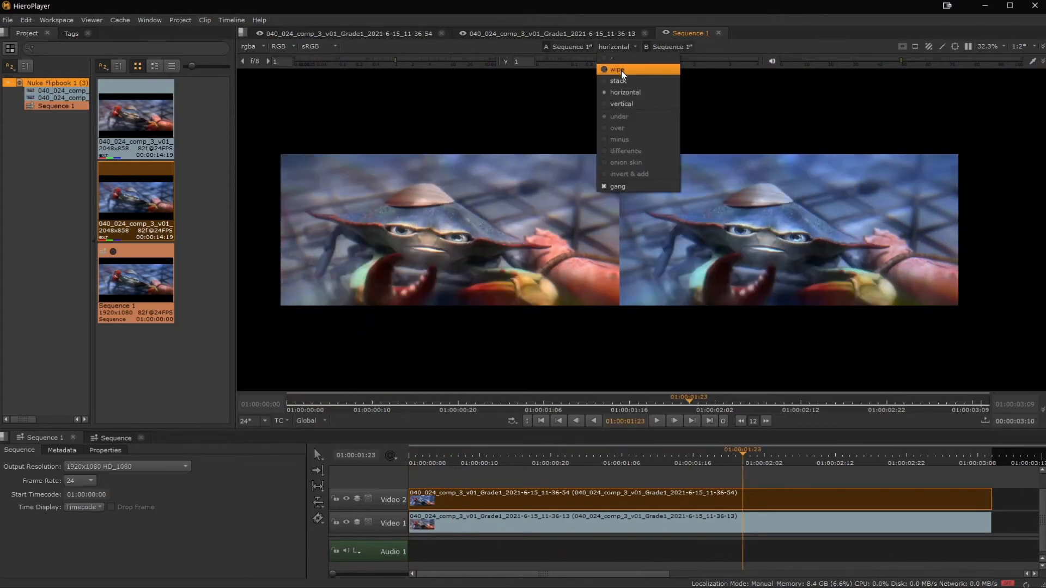
left_click(621, 71)
key("w")
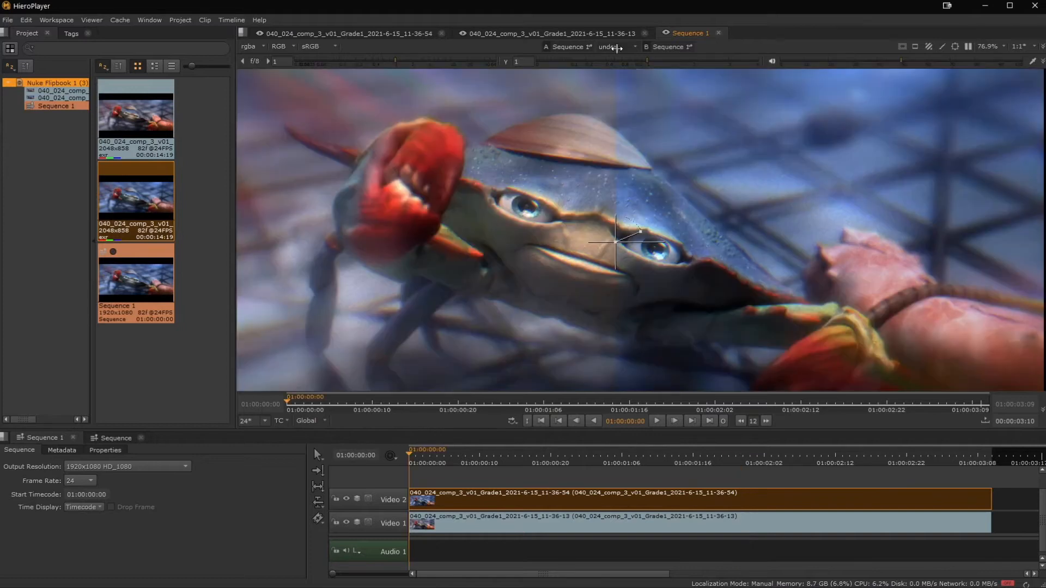
left_click(616, 48)
left_click(620, 93)
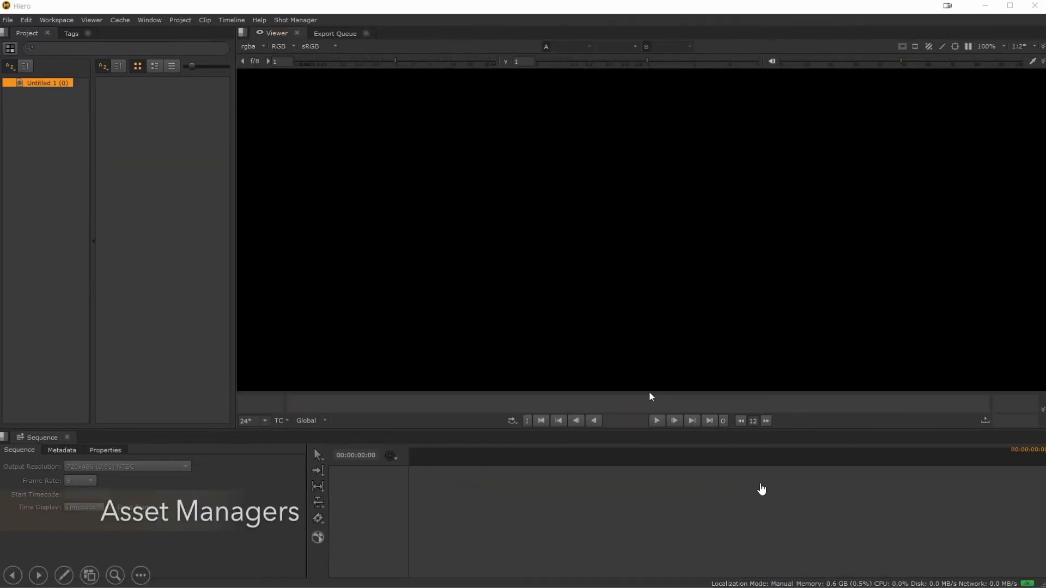
Import the shots from a spreadsheet in Hiero and scrub through the resulting Sequence 1 to shot 040_064 near its end.
left_click(504, 473)
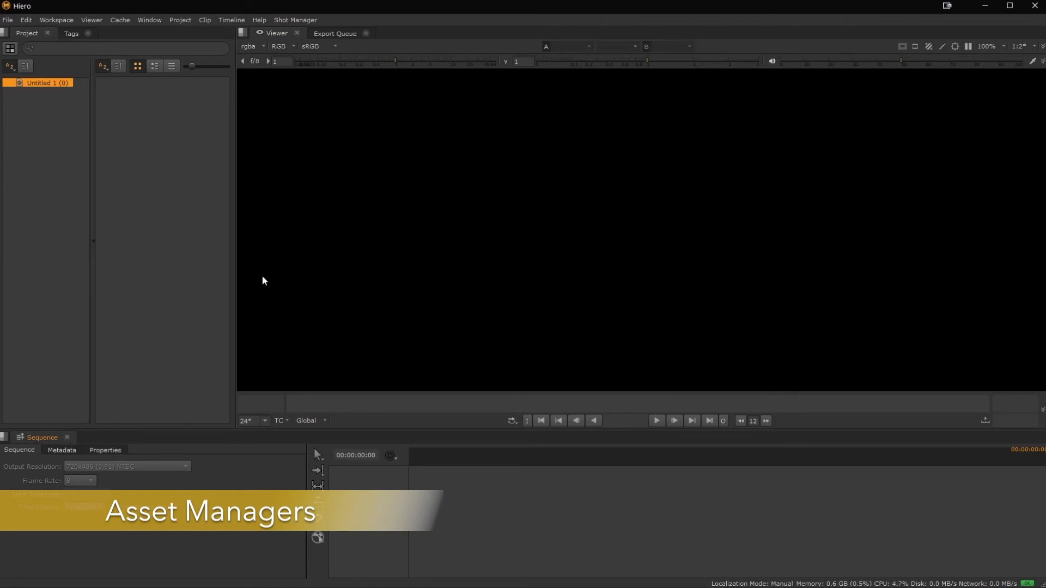
left_click(290, 20)
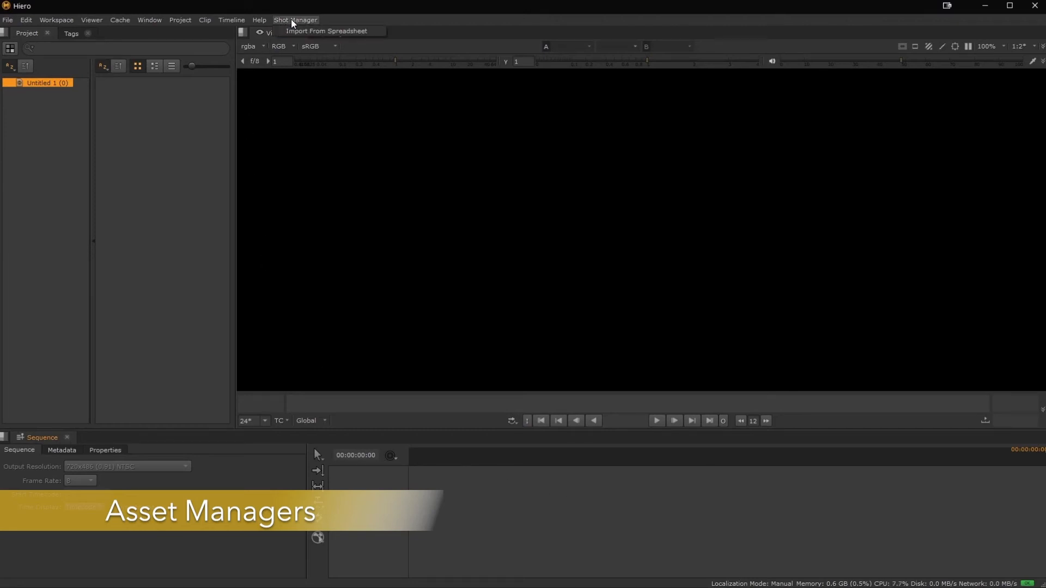
left_click(298, 28)
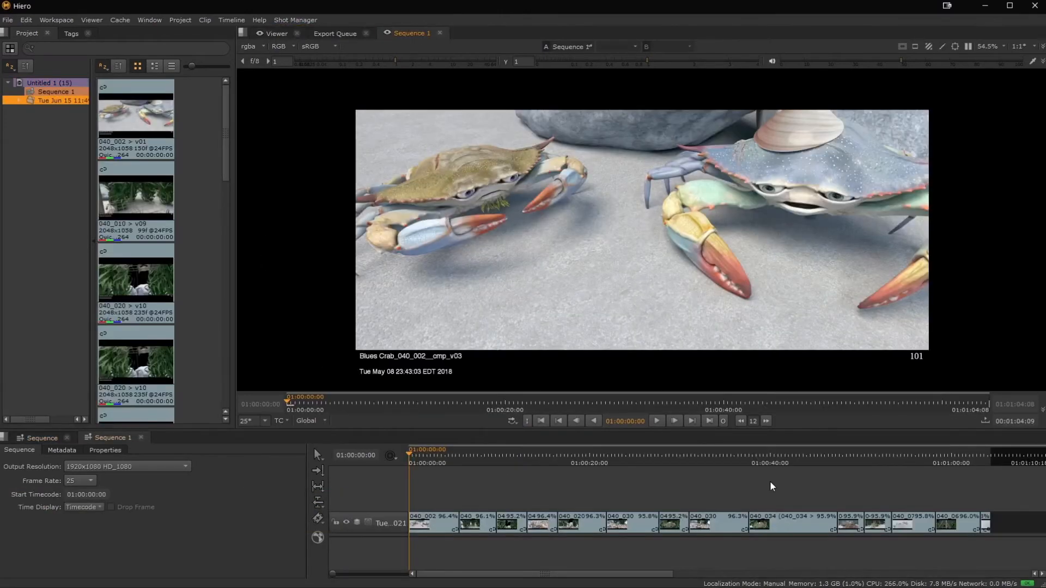
left_click(442, 460)
left_click_drag(442, 459, 948, 490)
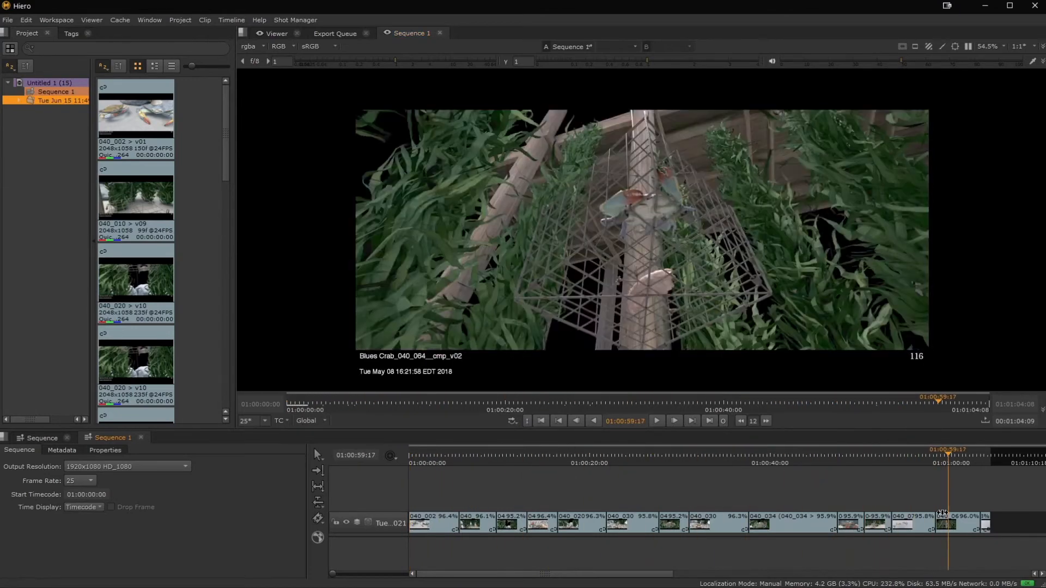
Cycle shot 040_064 in Sequence 1 through its available versions and set it to 040_064_v03.
left_click(953, 520)
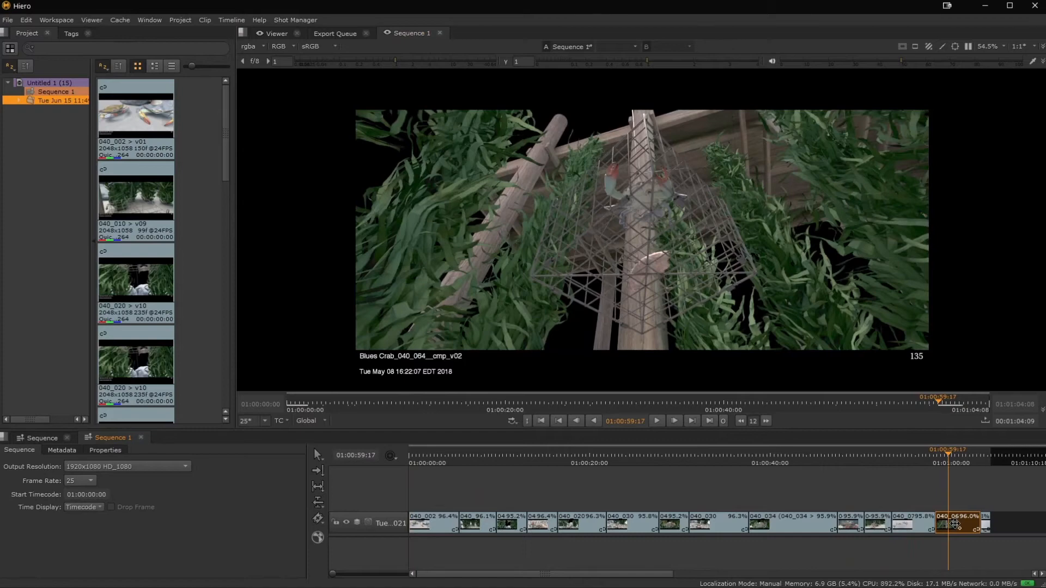
key("alt+Up")
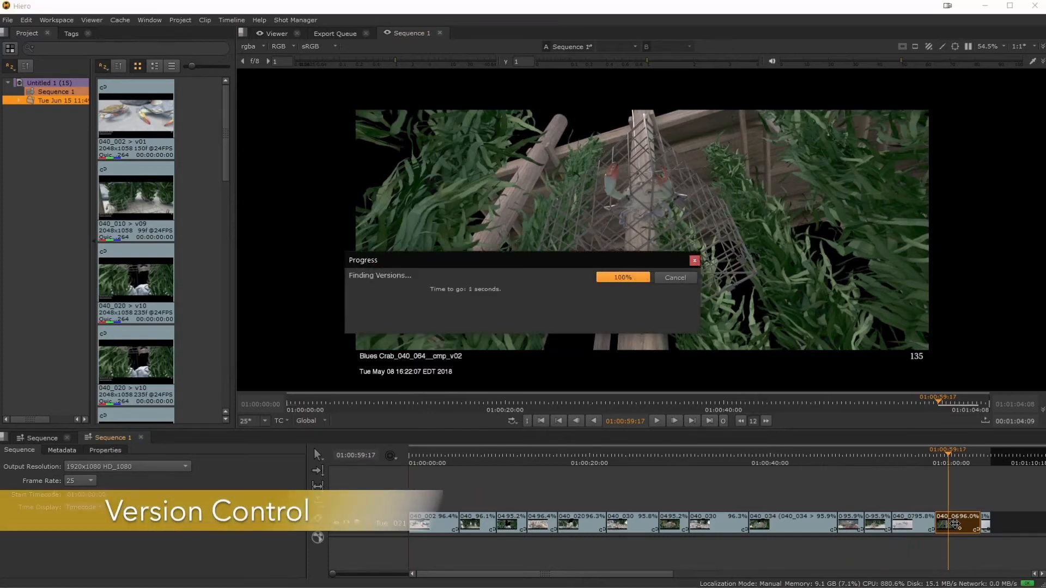
key("alt+Up")
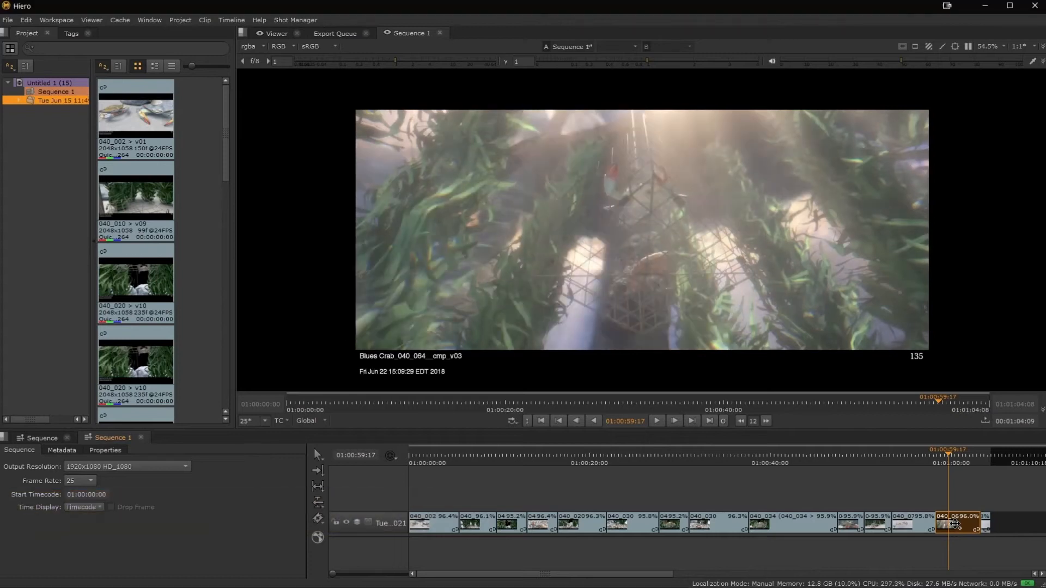
key("alt+Down")
key("alt+Up")
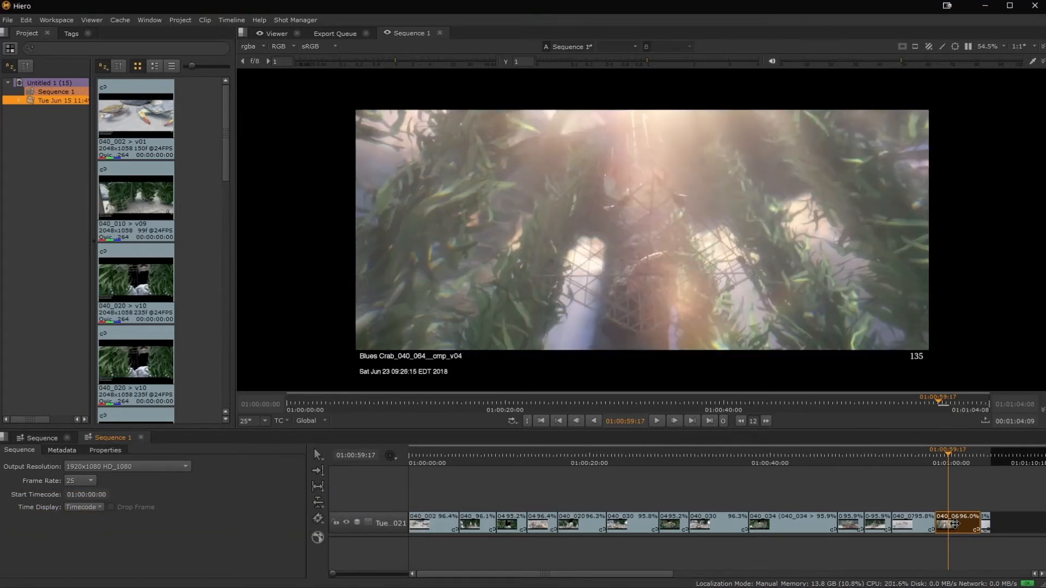
left_click(955, 524, "alt")
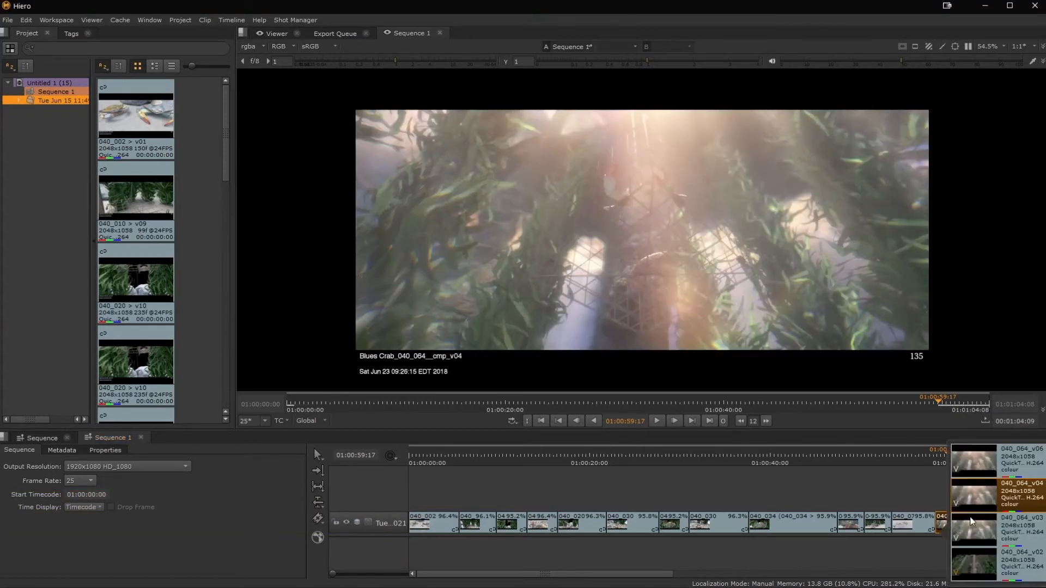
left_click(1009, 531)
left_click(867, 482)
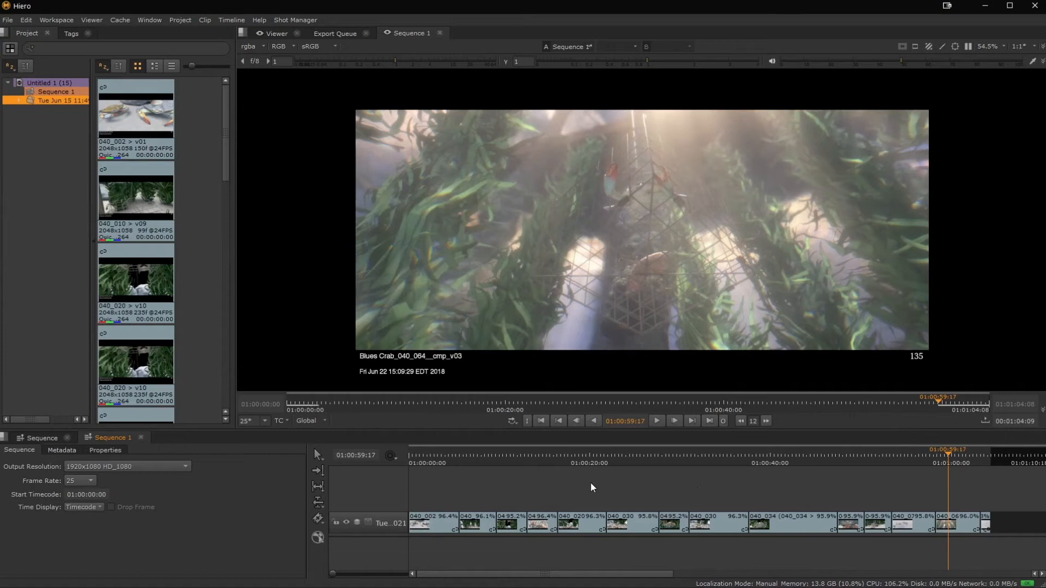
Select the shots from 040_020 through the end of Sequence 1 and submit them for client review.
left_click_drag(587, 483, 870, 522)
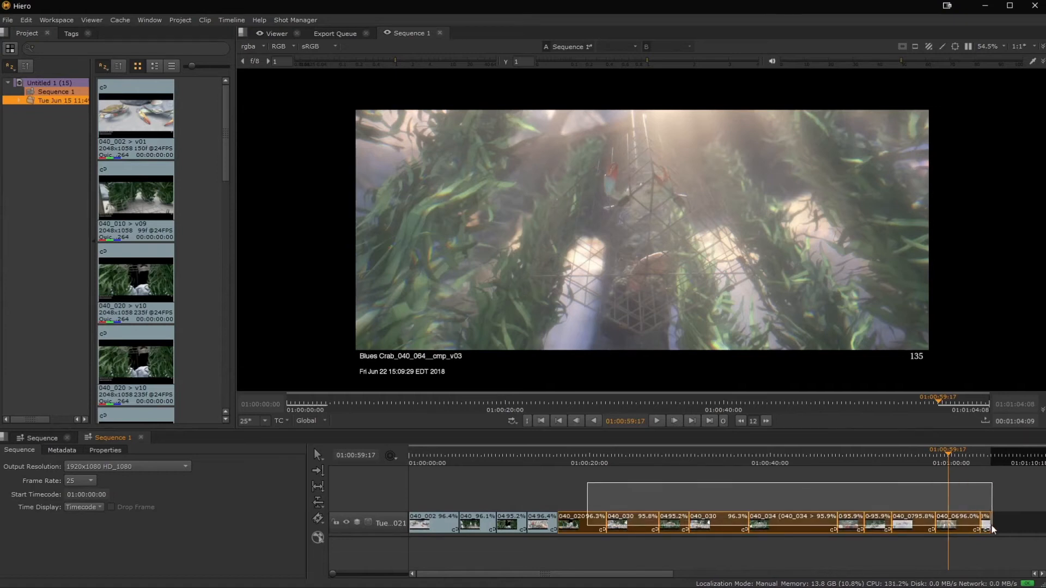
right_click(793, 528)
mouse_move(828, 514)
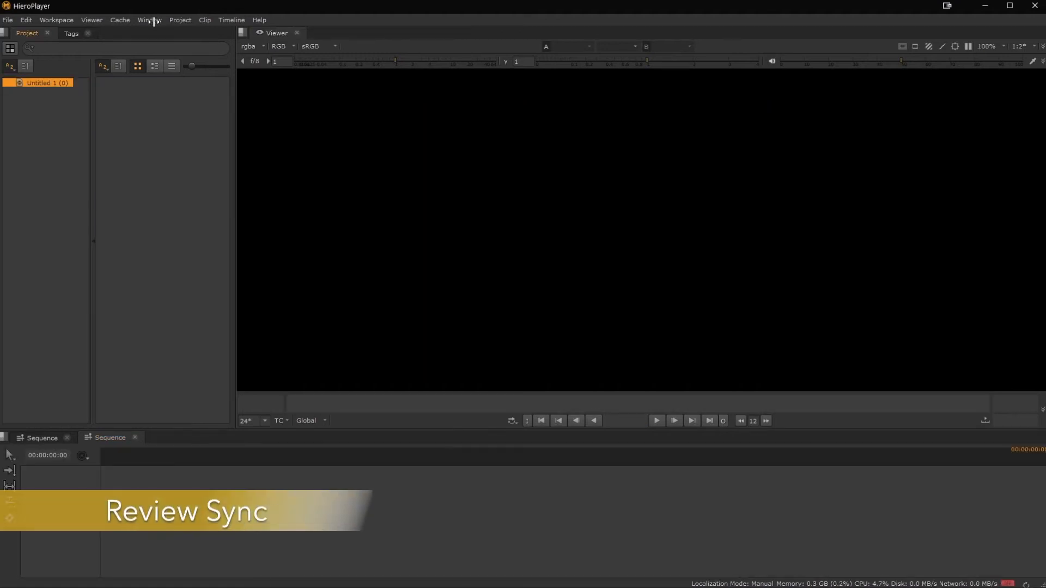
Switch to HieroPlayer and connect to the sync session on host localhost, port 45124.
left_click(149, 20)
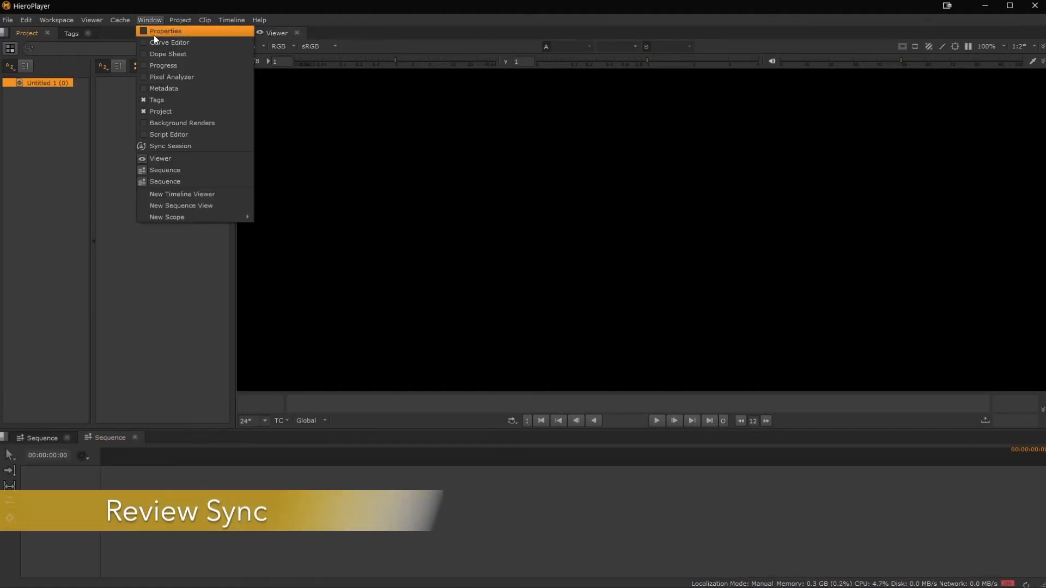
left_click(185, 147)
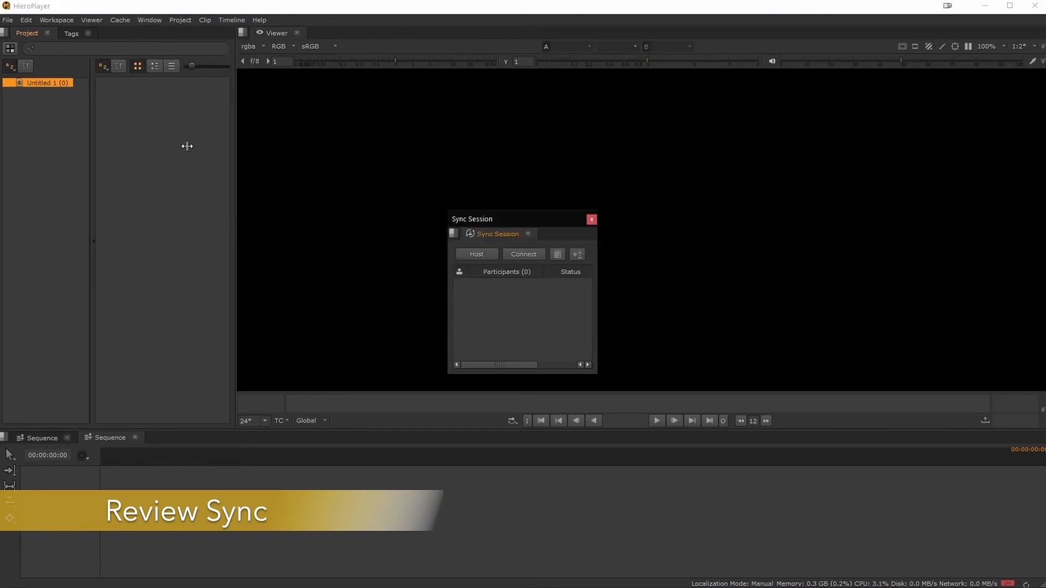
left_click(518, 254)
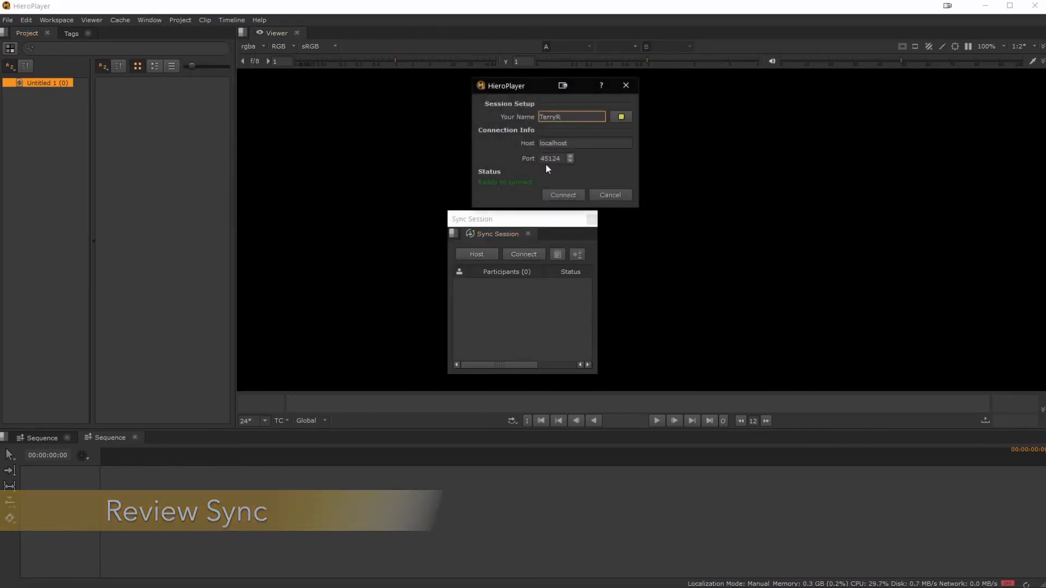
left_click(577, 195)
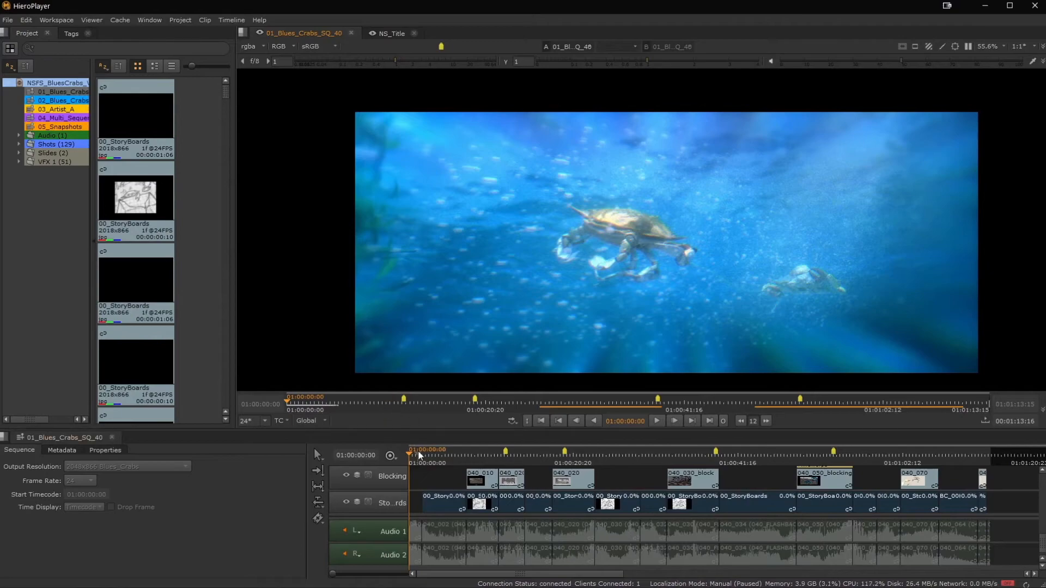
Scrub the synced 01_Blues_Crabs_SQ_40 sequence, then play and stop it at about 01:00:33:21.
left_click_drag(419, 455, 711, 458)
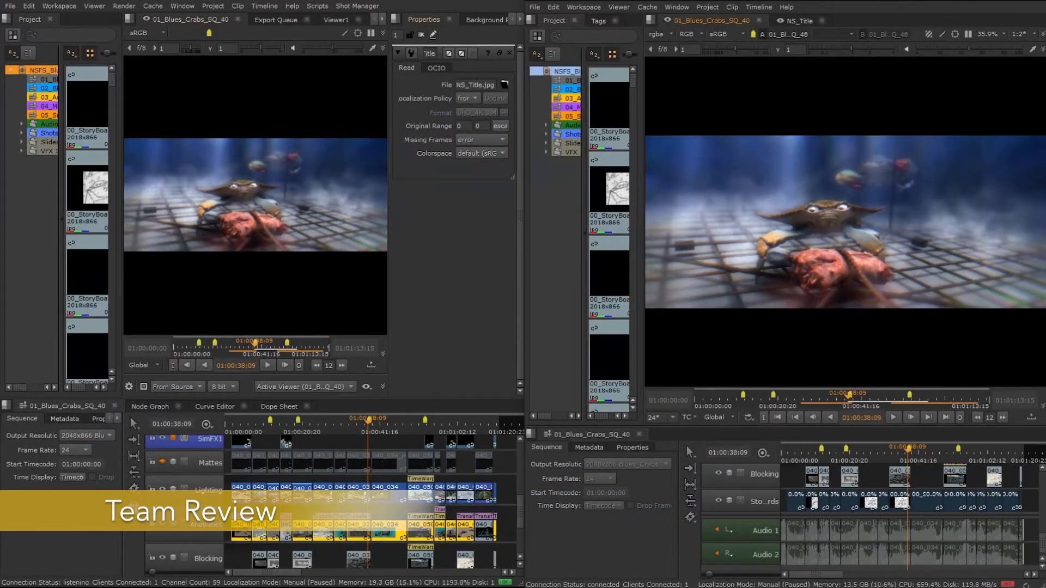
left_click_drag(375, 433, 341, 436)
left_click(270, 366)
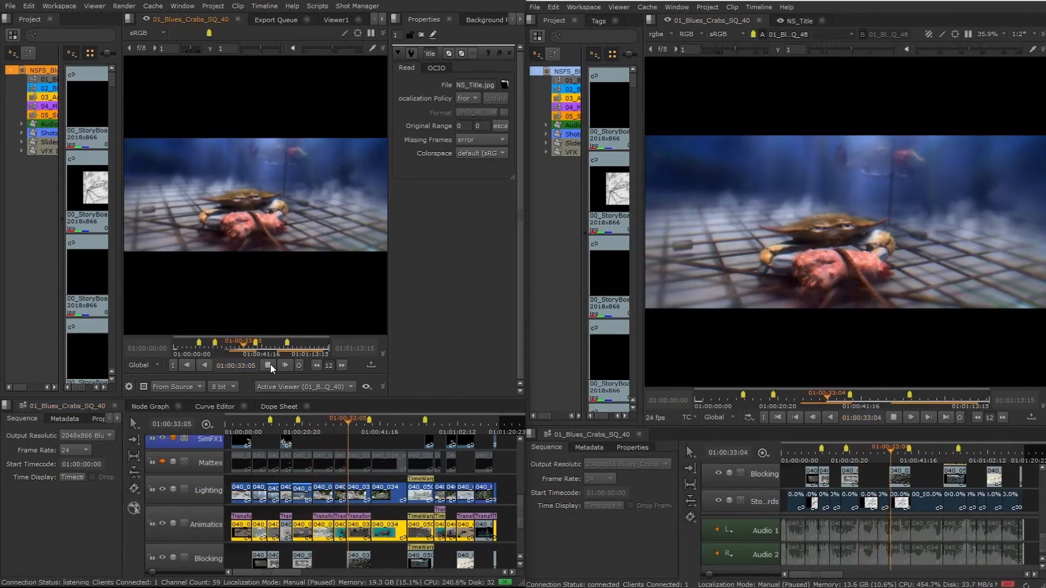
left_click(270, 366)
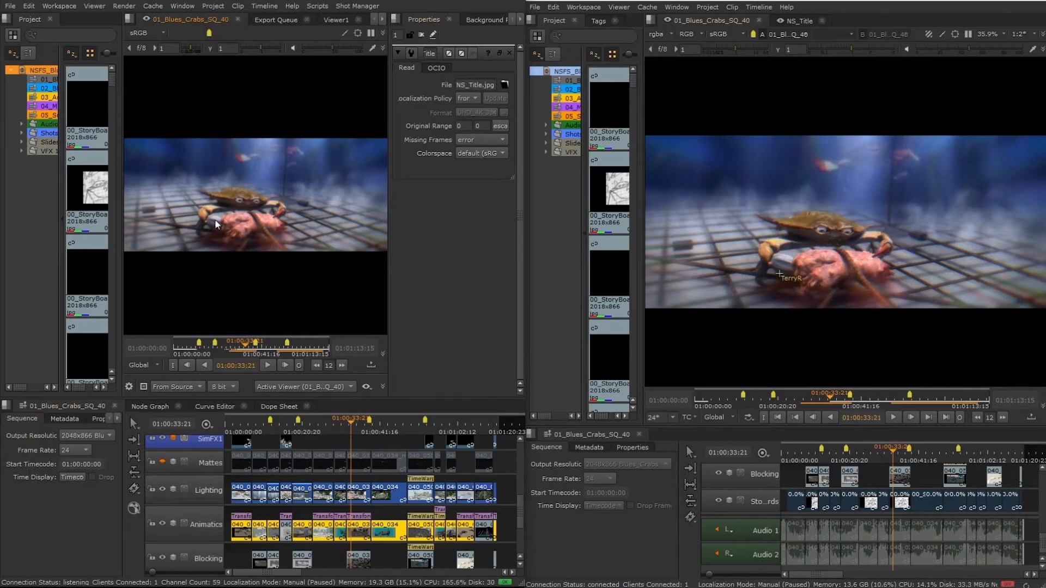
Annotate the host's view of shot 040_030 with a yellow circle around the crab's head and an arrow pointing toward it.
scroll(250, 189, "up", 3)
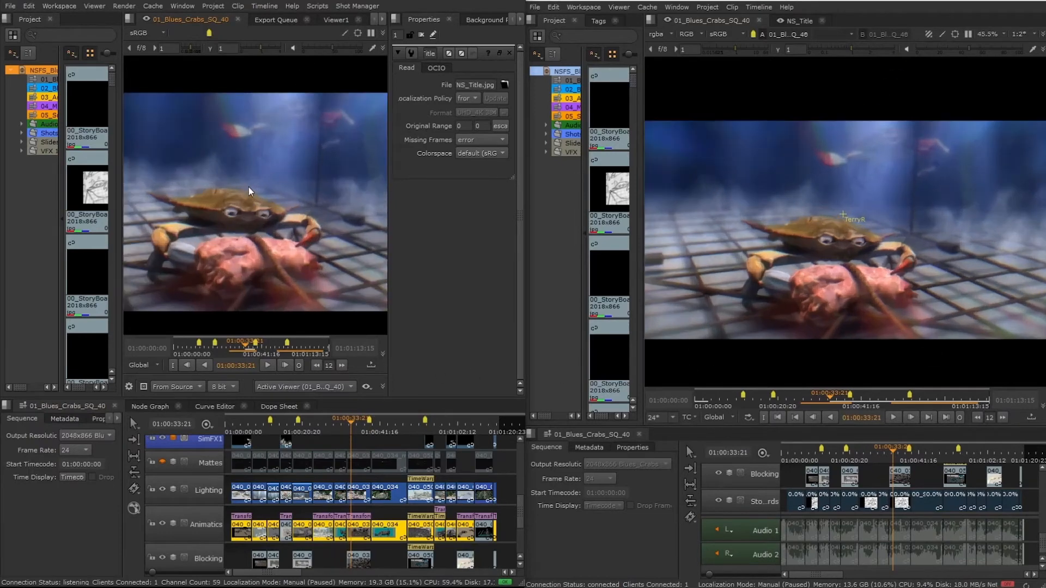
left_click(344, 33)
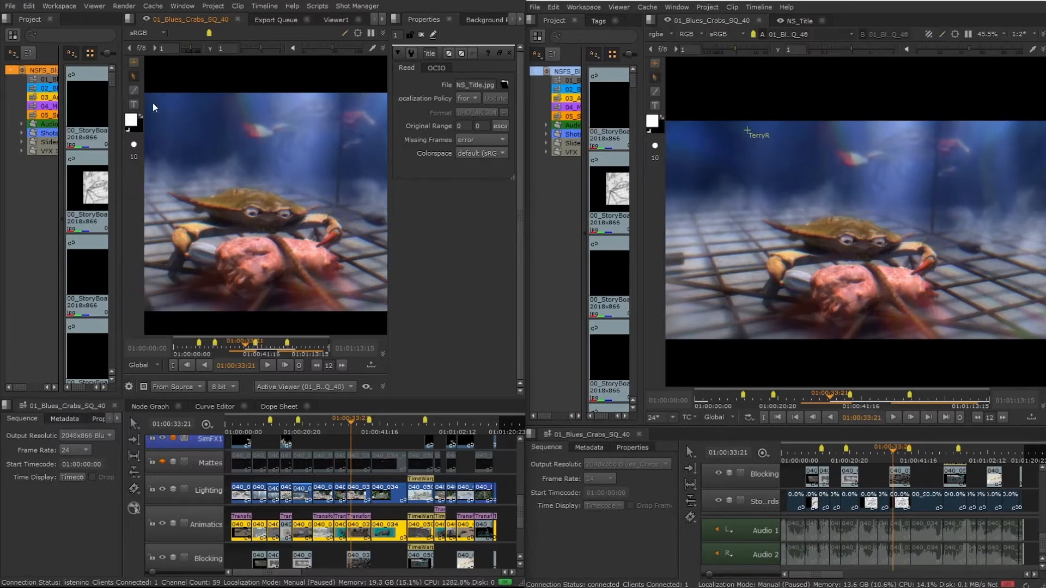
left_click(131, 120)
left_click_drag(203, 111, 238, 78)
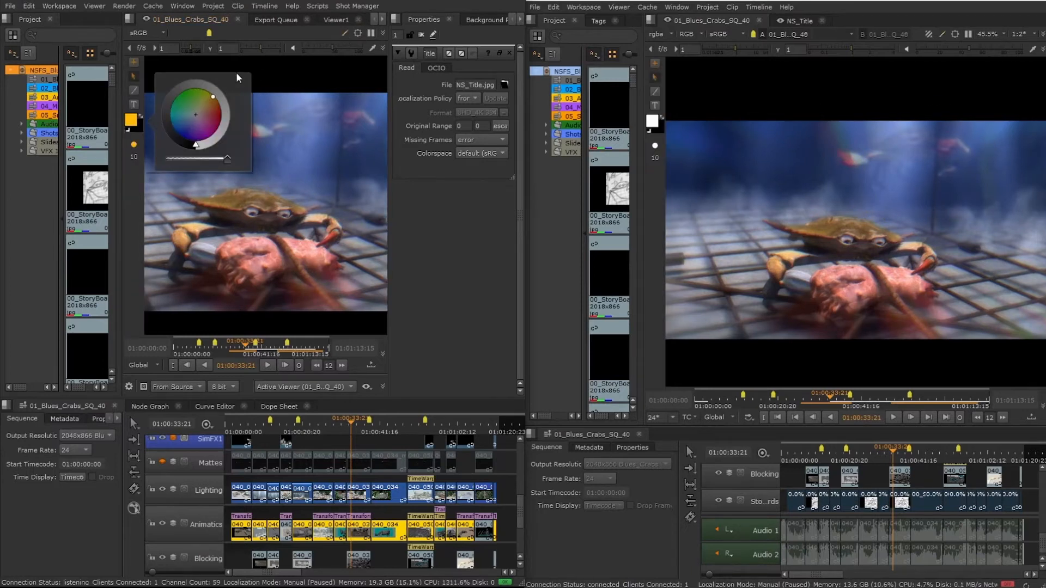
left_click(134, 90)
mouse_move(288, 174)
left_mouse_down()
mouse_move(247, 170)
mouse_move(222, 194)
mouse_move(297, 206)
mouse_move(288, 173)
left_mouse_up()
left_click_drag(345, 119, 314, 166)
left_click_drag(313, 166, 331, 161)
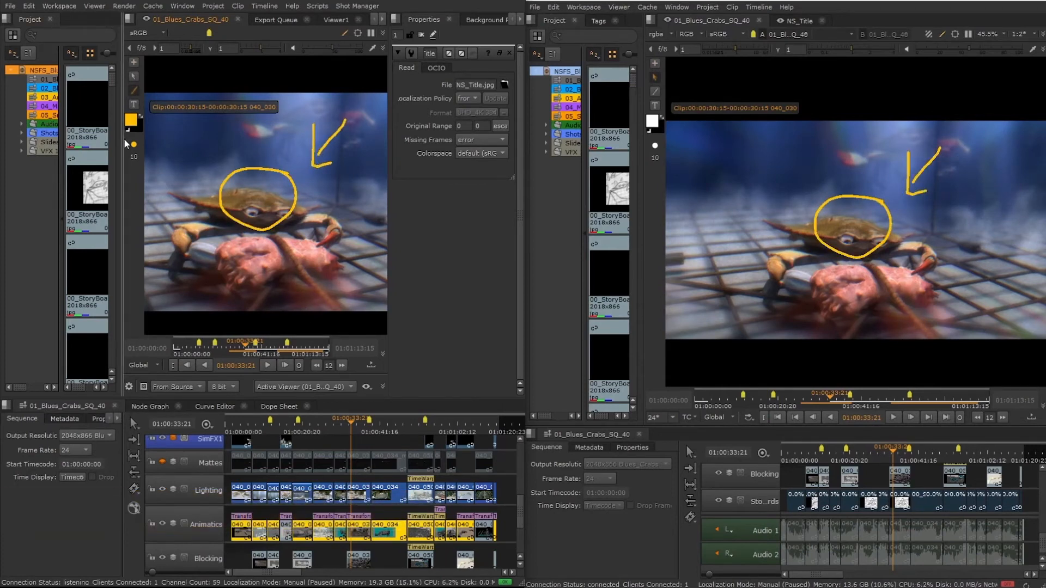
Add the yellow text annotation "fix" and place it inside the circle on the crab's head.
left_click(133, 104)
left_click(317, 212)
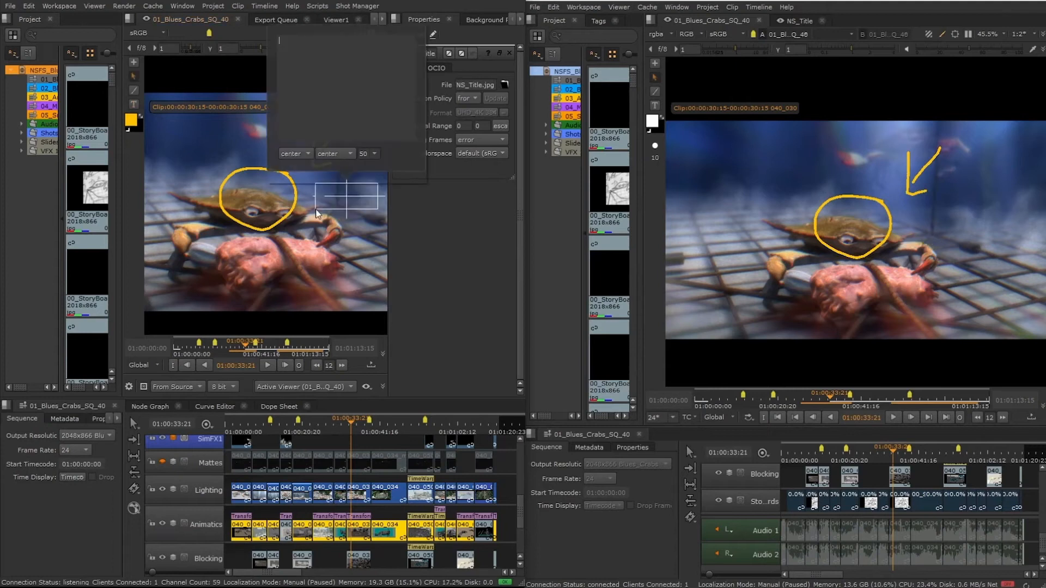
type("fix")
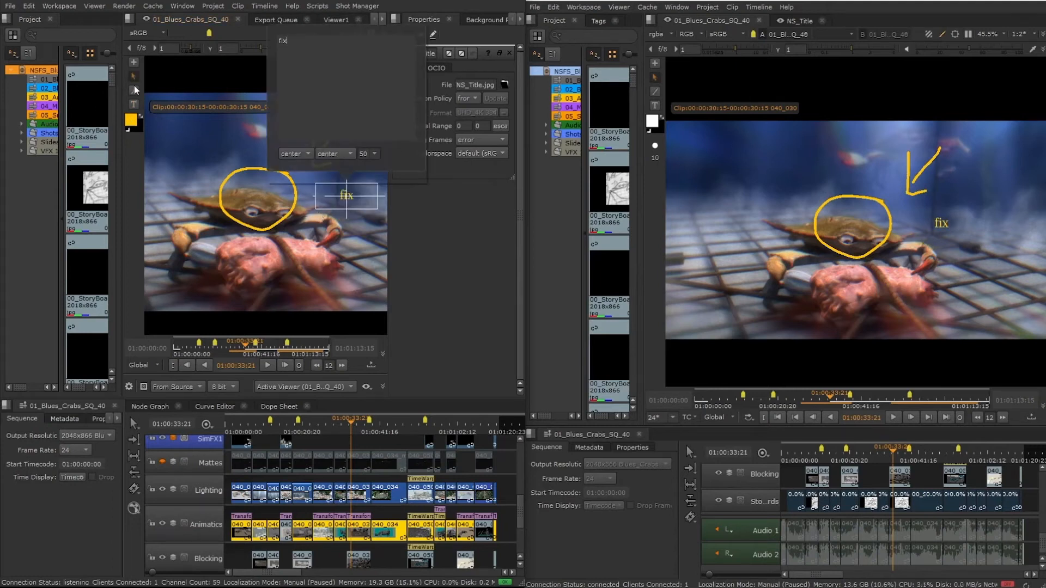
key("Return")
left_click_drag(346, 195, 259, 197)
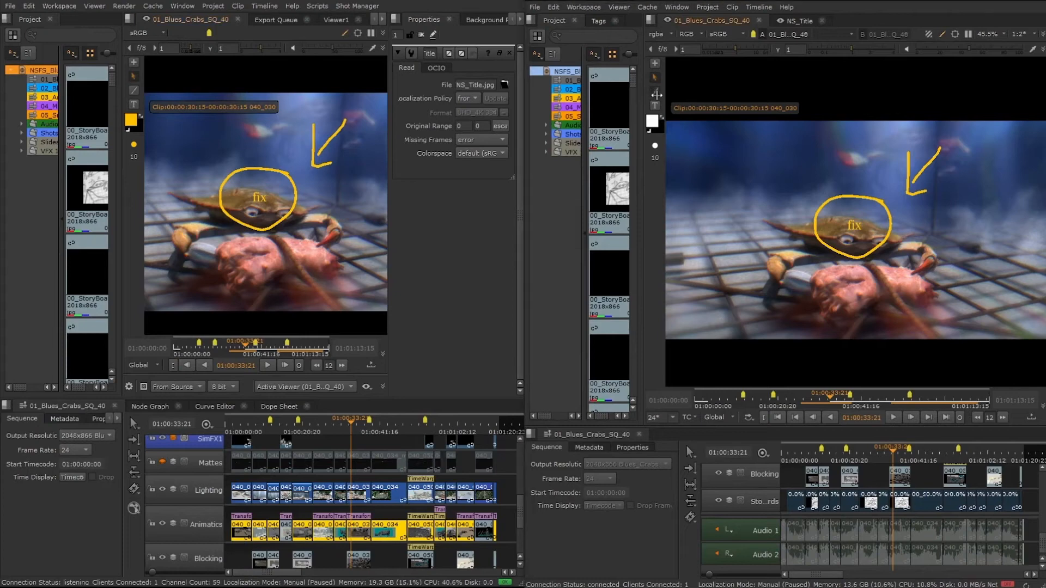
In HieroPlayer, draw a pink circle around the crab's claw and a curved pink line leading to it.
left_click(652, 121)
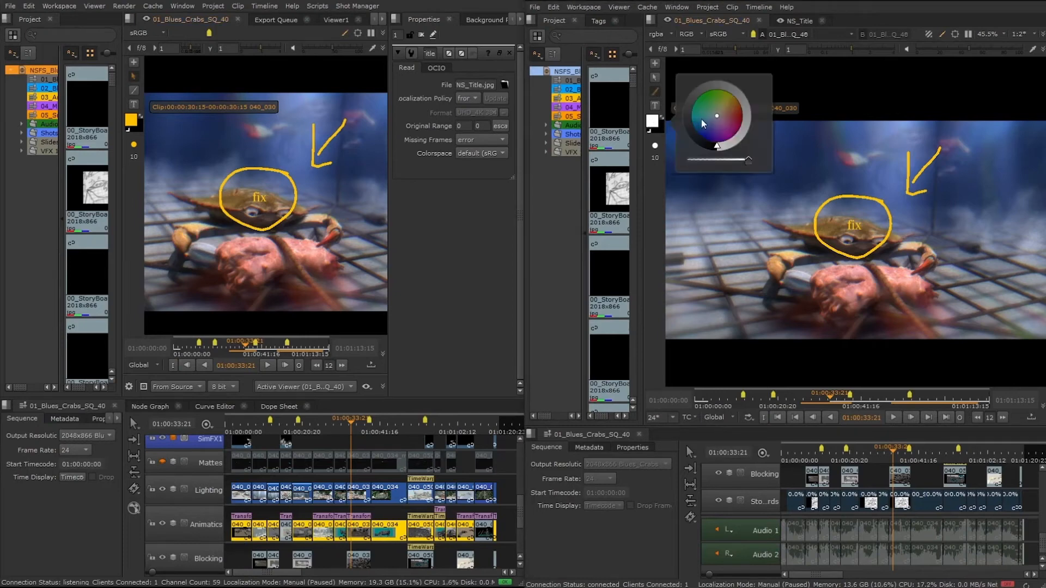
left_click(737, 129)
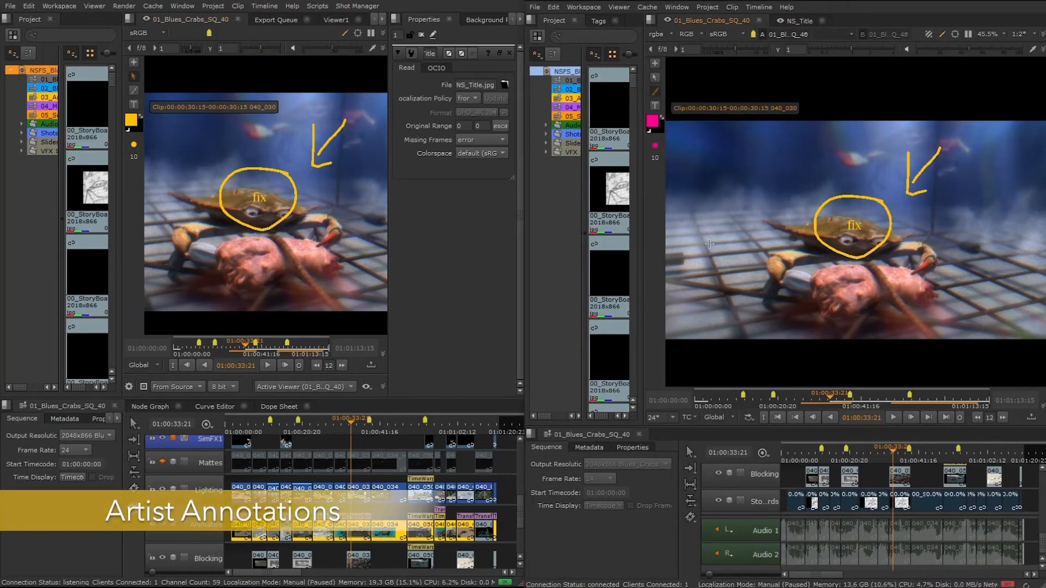
scroll(795, 285, "up", 2)
mouse_move(761, 200)
left_mouse_down()
mouse_move(732, 256)
mouse_move(802, 262)
mouse_move(758, 202)
left_mouse_up()
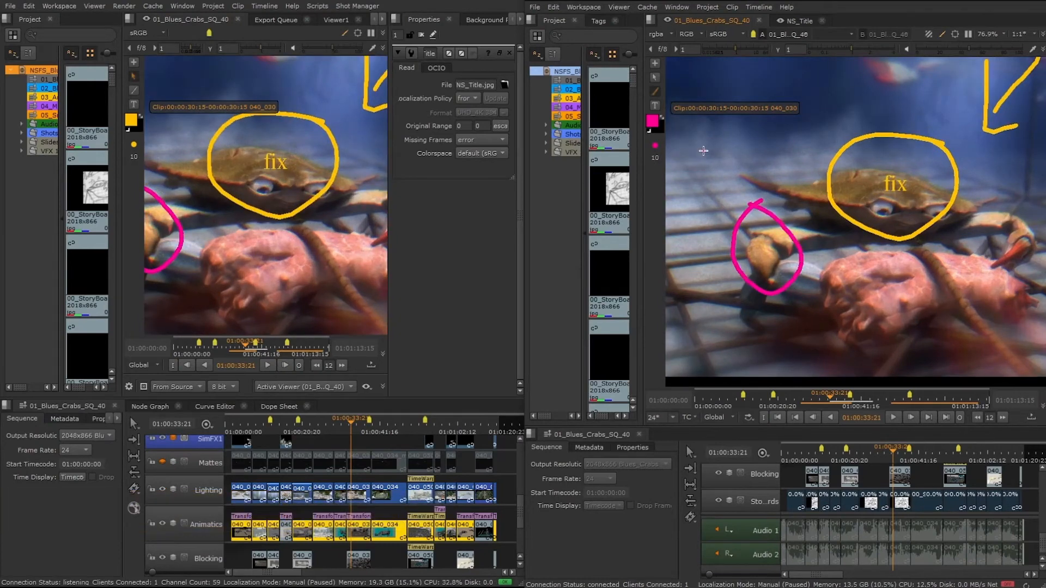
left_click_drag(703, 150, 730, 193)
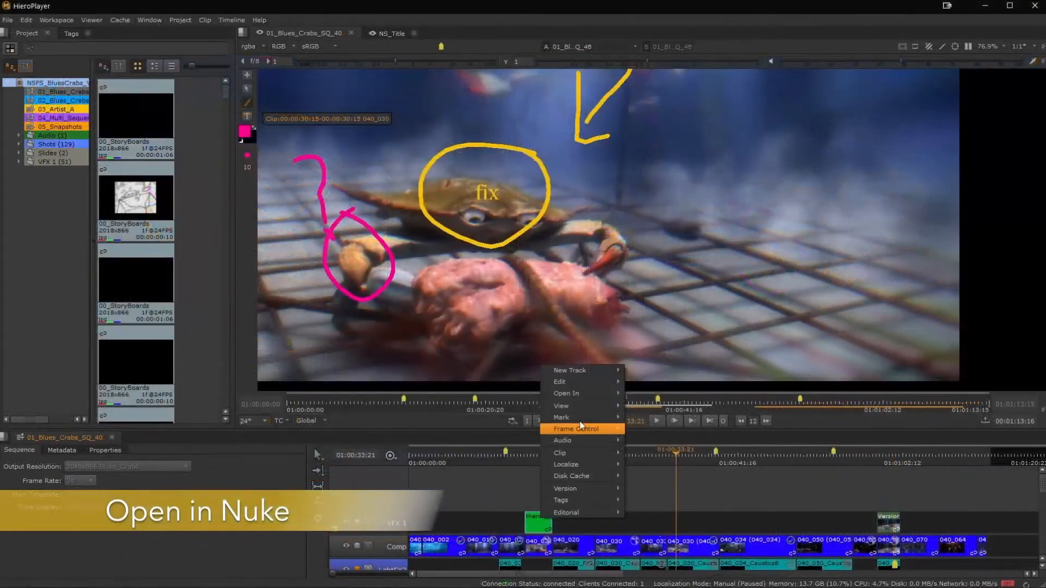
Open the timeline shot's comp, 040_024_comp_3_v01.nk, in Nuke.
mouse_move(590, 389)
left_click(652, 394)
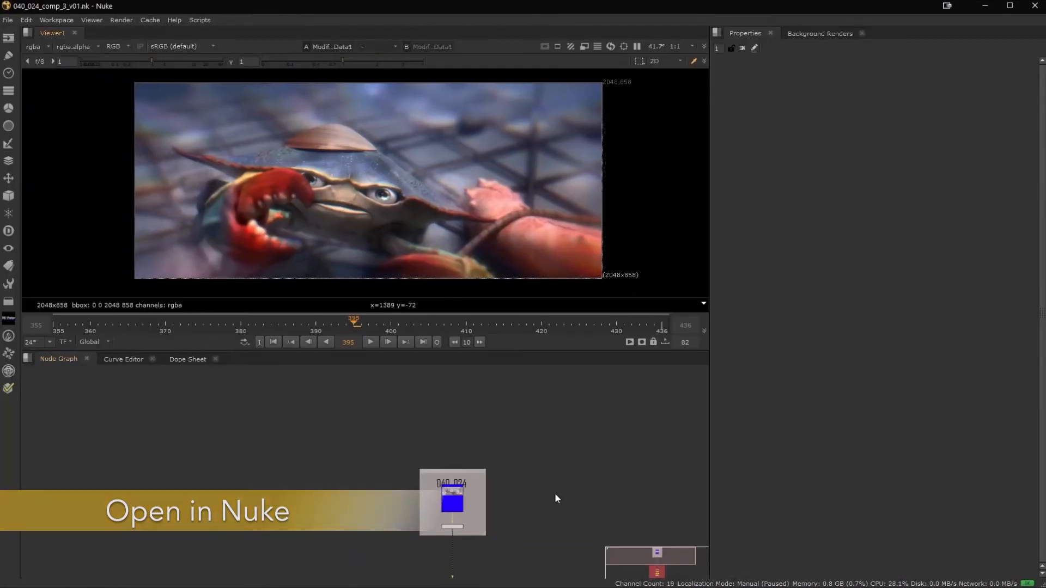
middle_click_drag(552, 514, 551, 509)
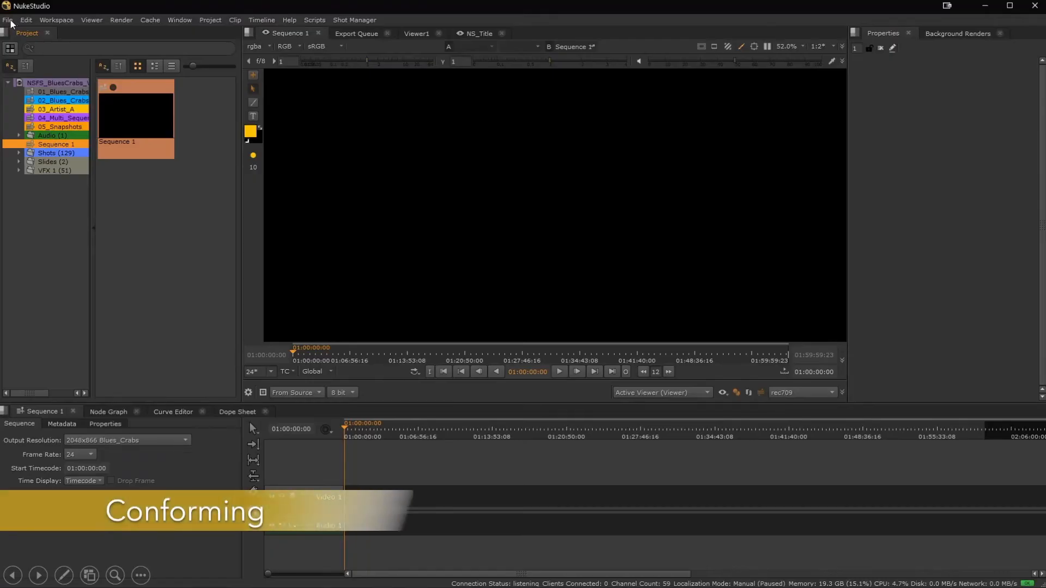
In NukeStudio, import the Blues_Crabs_SQ_40 edit as EDL/XML/AAF, open its sequence and switch to the conforming workspace.
left_click(8, 19)
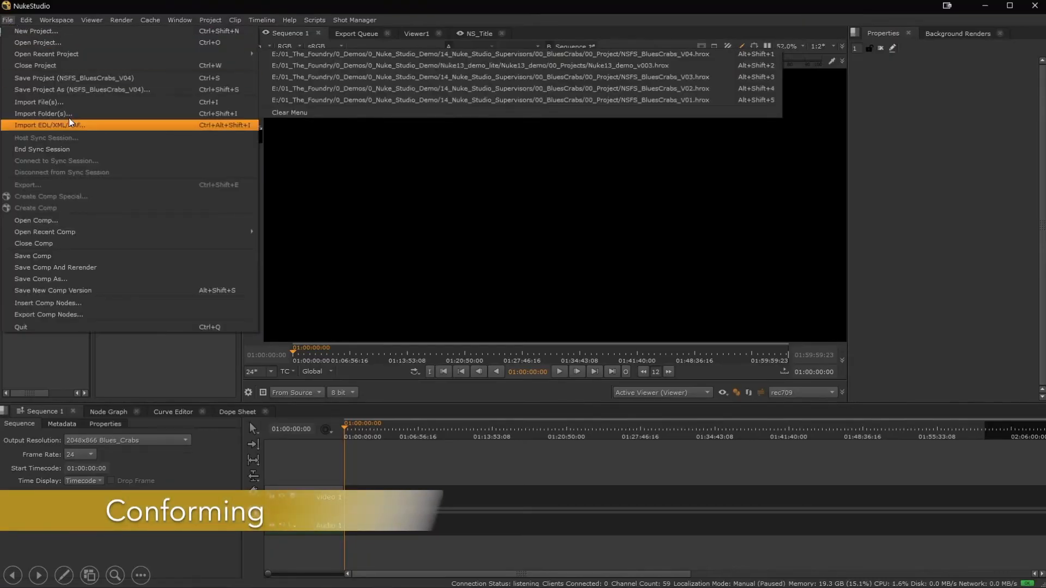
left_click(71, 124)
left_click(325, 158)
double_click(325, 158)
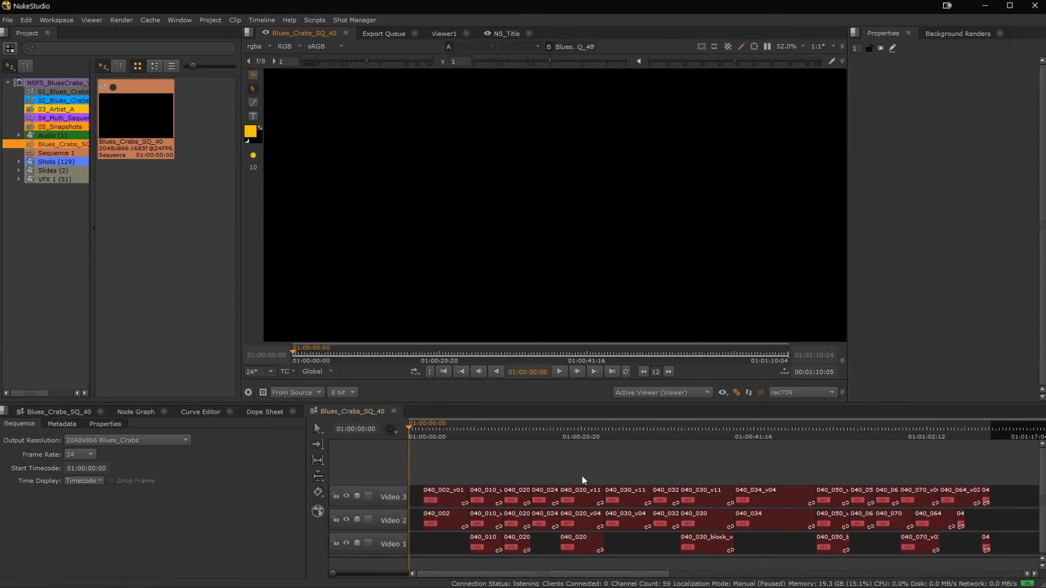
key("shift+F2")
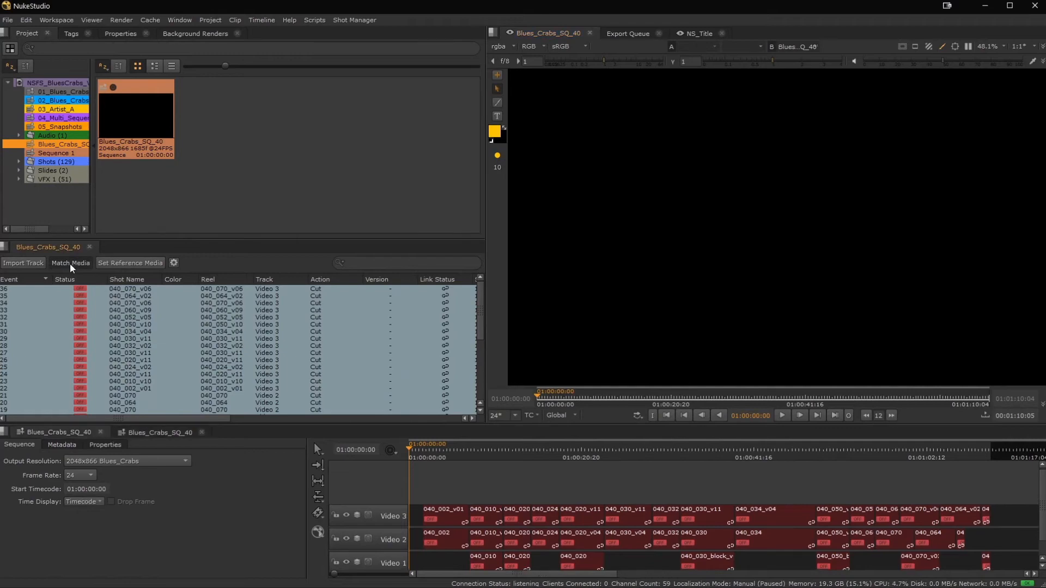
Match the sequence's offline events to media in the 00_BluesCrabs folder with the preset conform options, and scrub through the relinked shots.
left_click(70, 264)
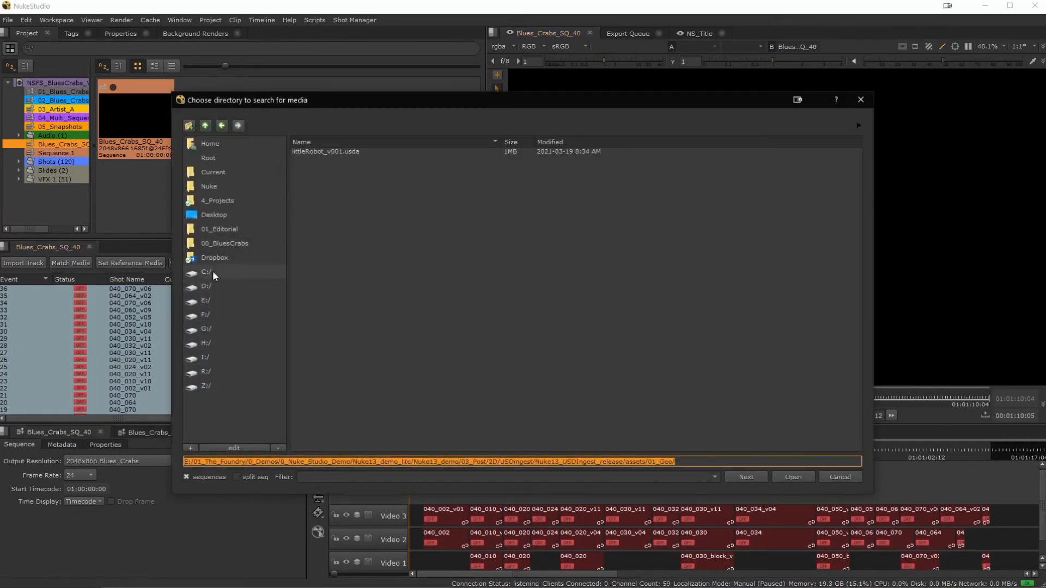
left_click(221, 243)
left_click(807, 478)
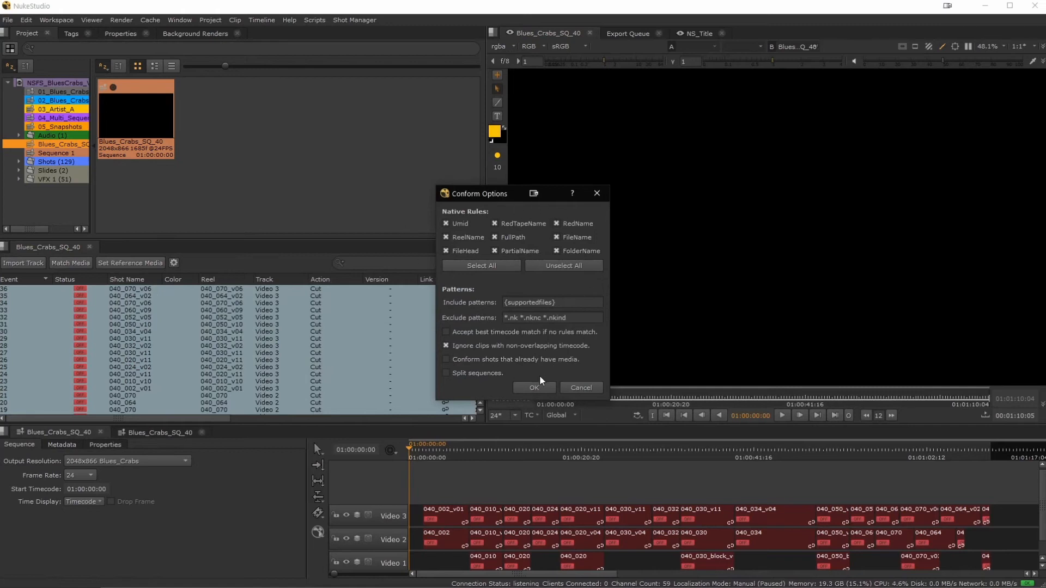
left_click(534, 387)
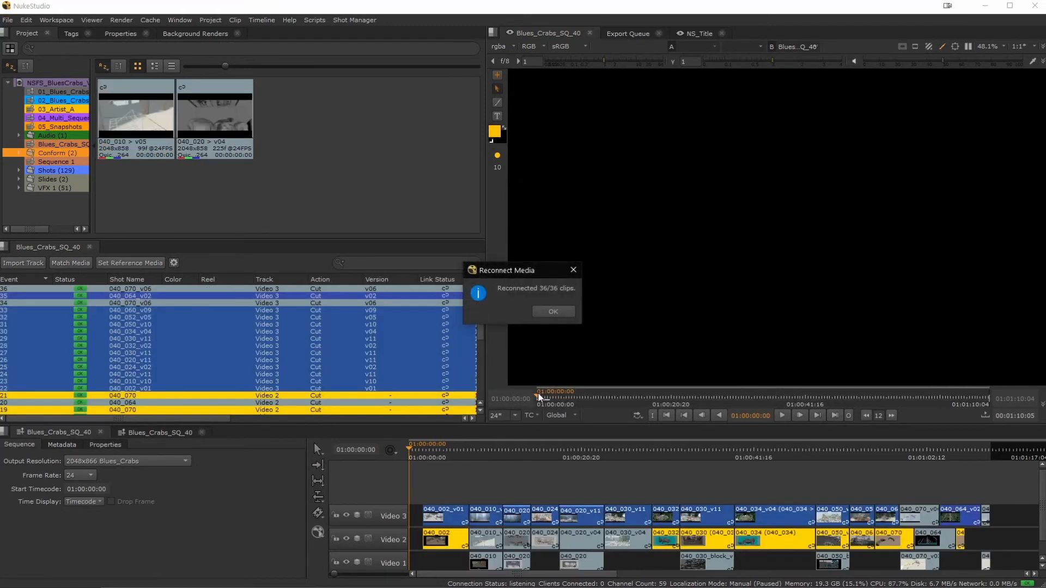
left_click(553, 311)
left_click(485, 444)
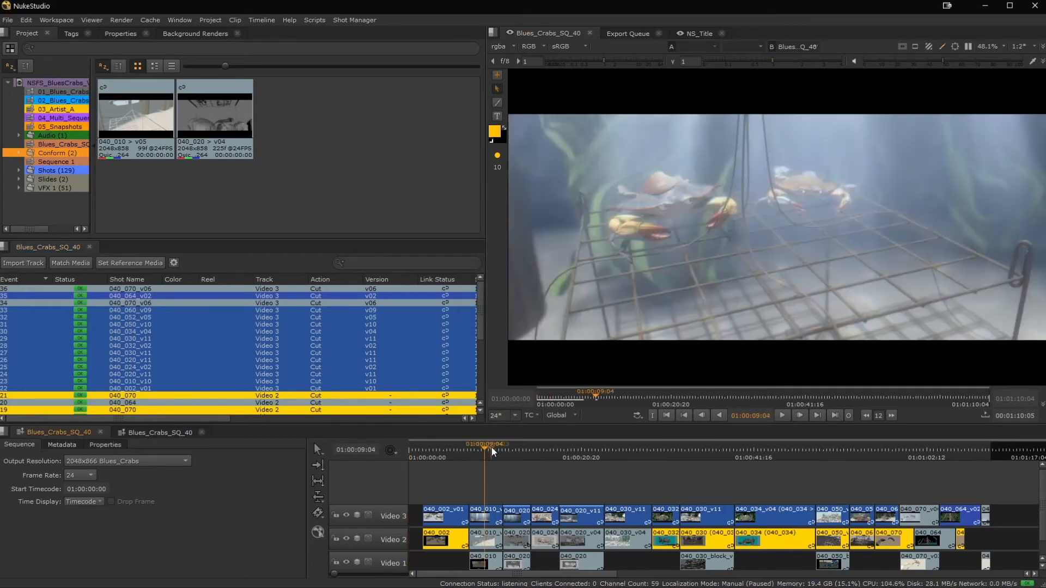
left_click_drag(491, 446, 720, 447)
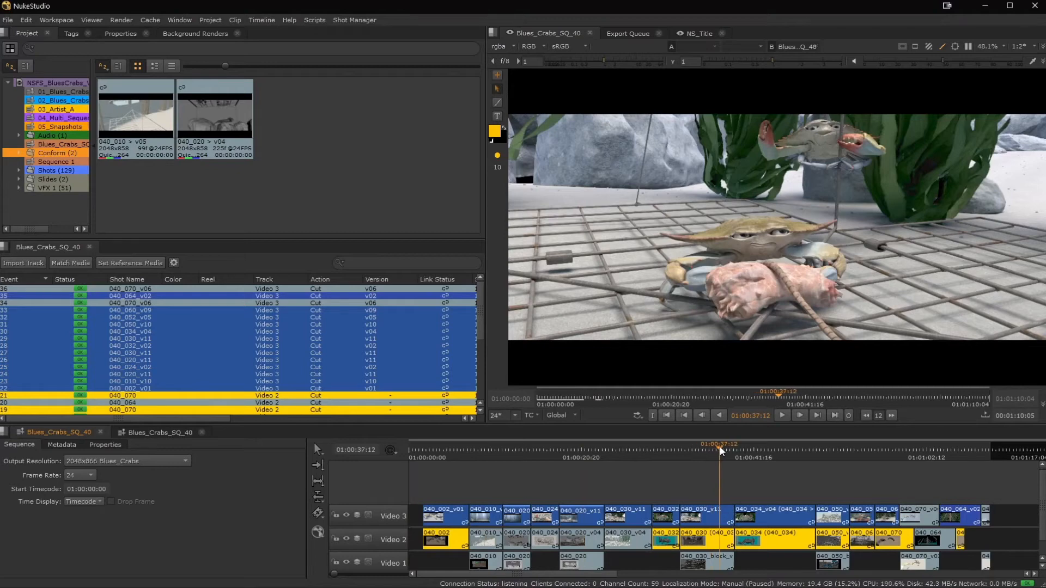
middle_click_drag(625, 483, 623, 446)
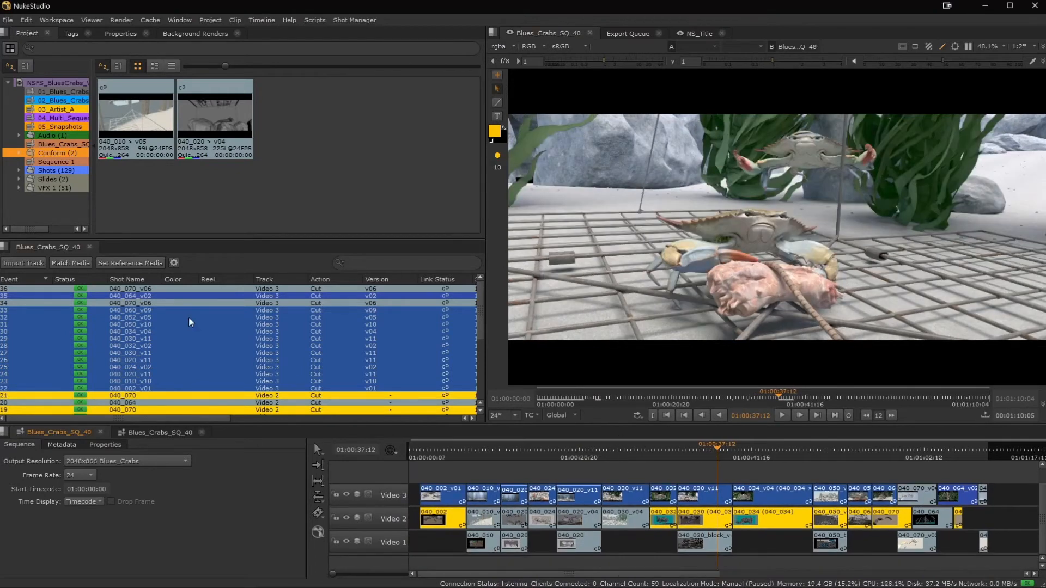
Set 040_FLASHBACK.mp4 from the 01_Editorial folder as the sequence's reference media.
left_click(124, 262)
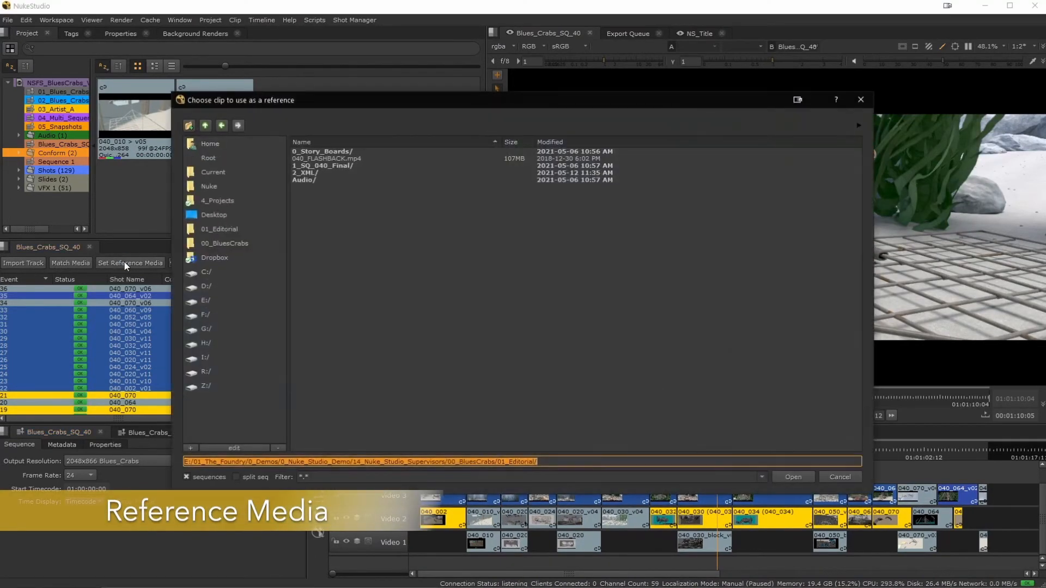
left_click(223, 243)
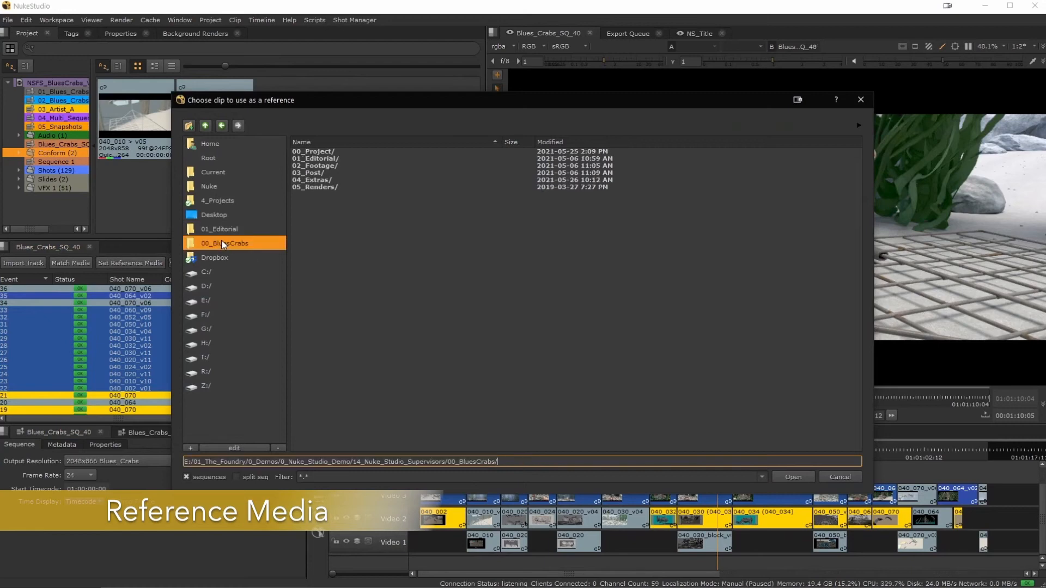
left_click(223, 229)
double_click(334, 158)
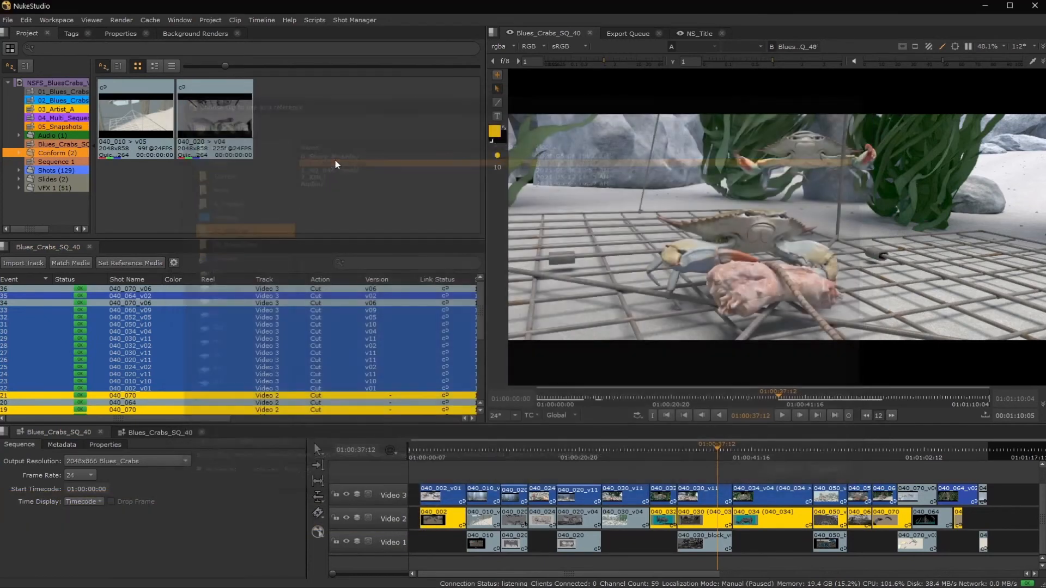
scroll(553, 526, "down", 2)
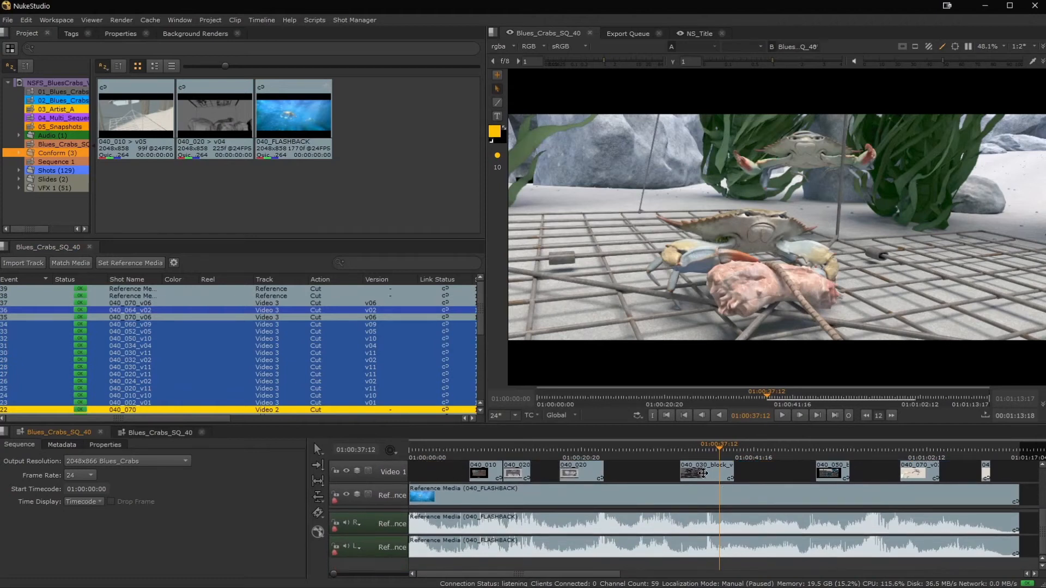
scroll(648, 482, "up", 1)
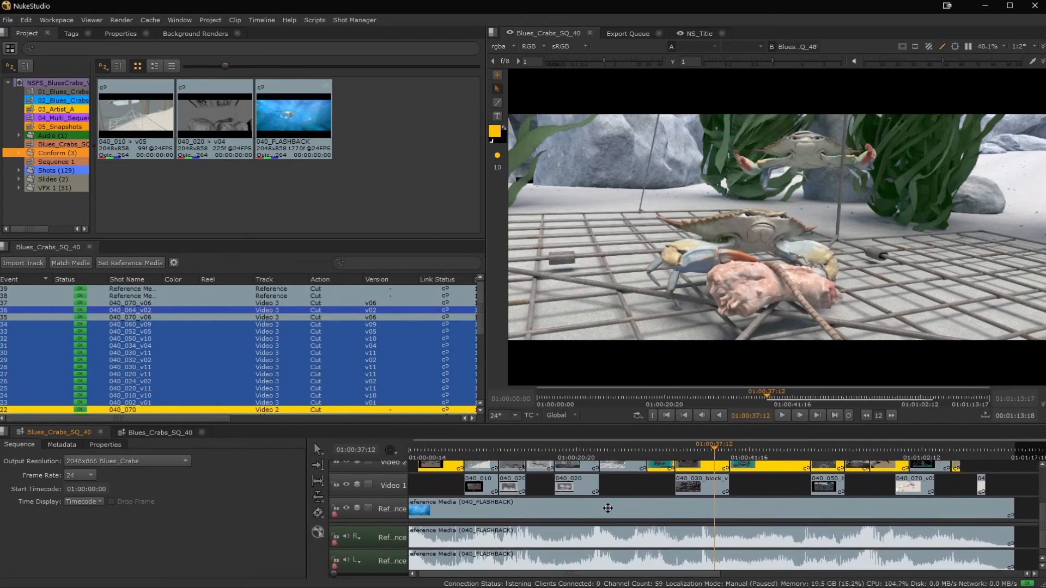
Copy all cuts from the Video 2 track to the Reference video track and both Reference audio tracks.
right_click(605, 510)
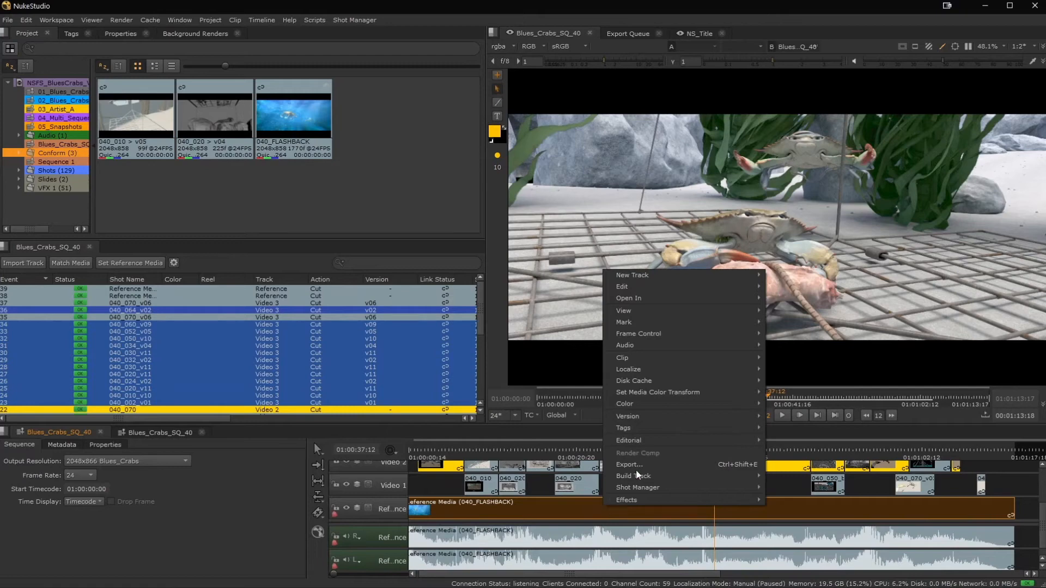
mouse_move(631, 440)
left_click(794, 464)
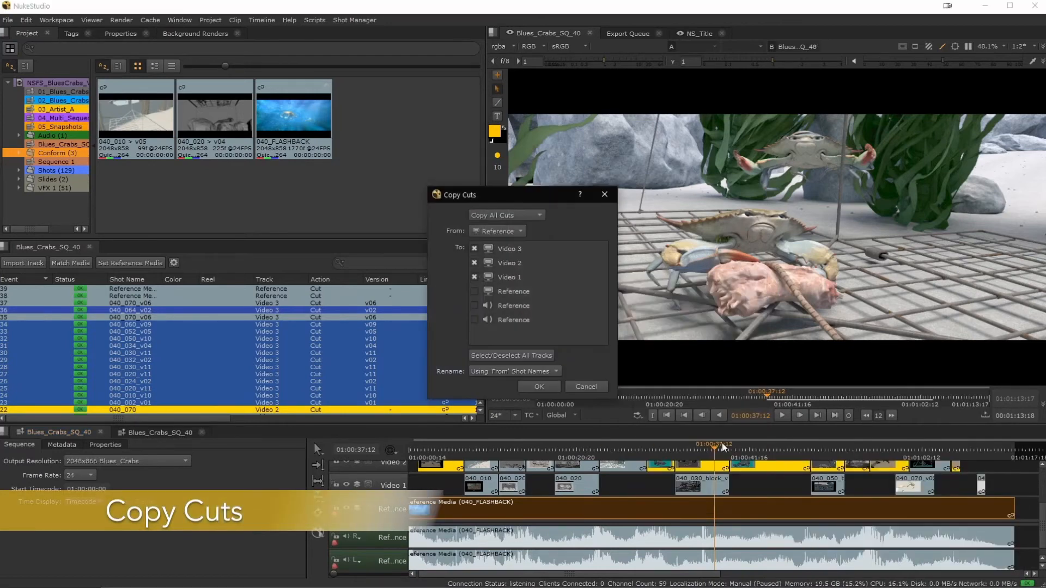
left_click(508, 232)
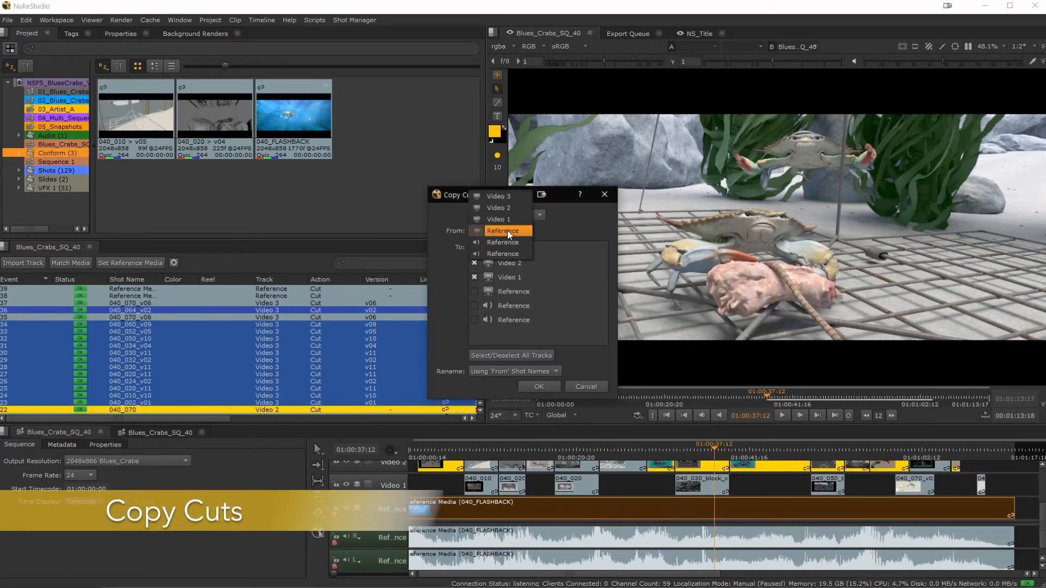
left_click(498, 207)
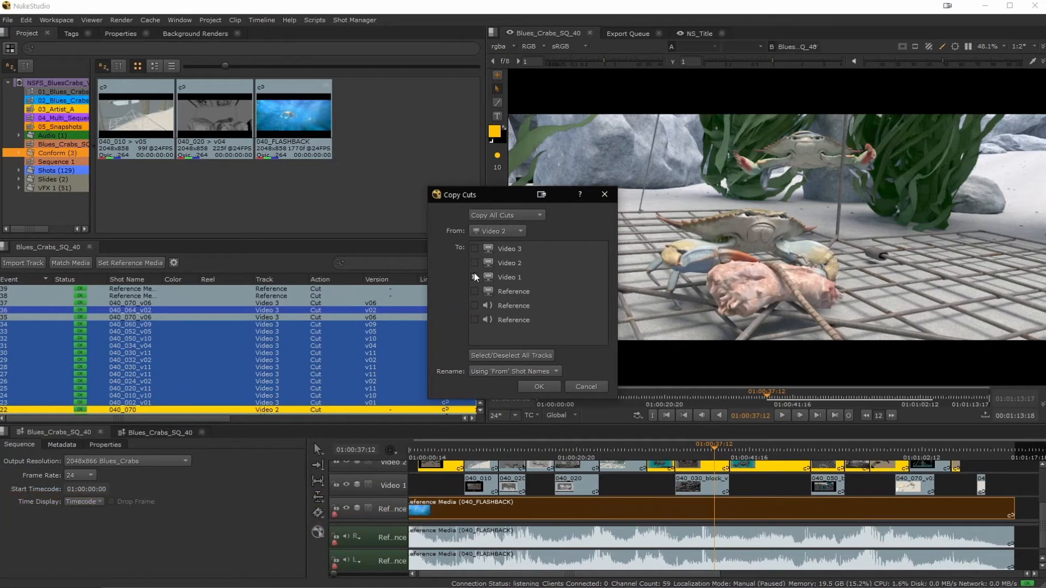
left_click(474, 292)
left_click(474, 306)
left_click(474, 319)
left_click(546, 388)
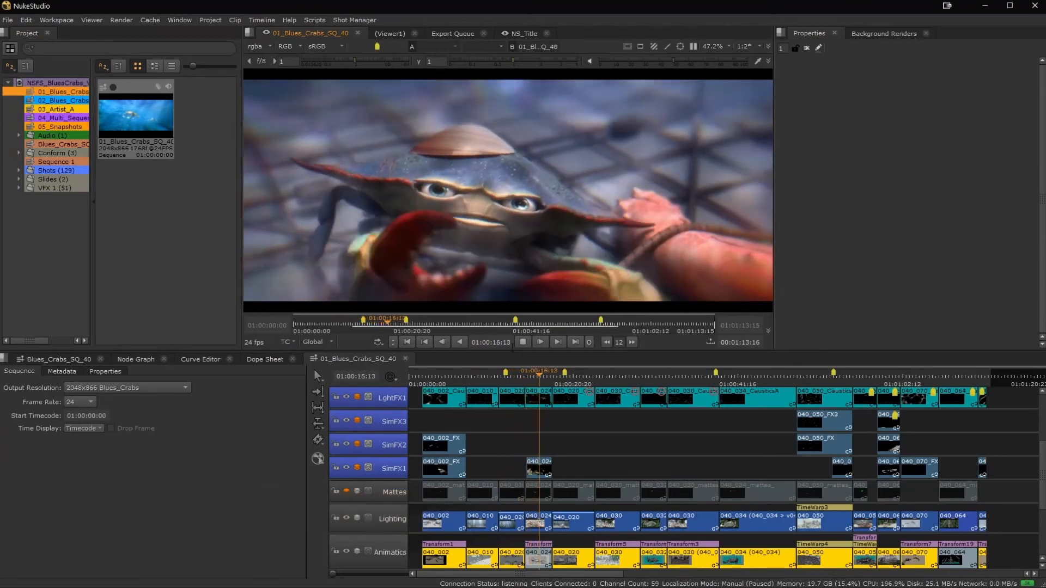
In 01_Blues_Crabs_SQ_40, cache the ranges of the Comp shots from 040_010 through the 040_030 before 040_034, and play the cached section.
left_click(521, 342)
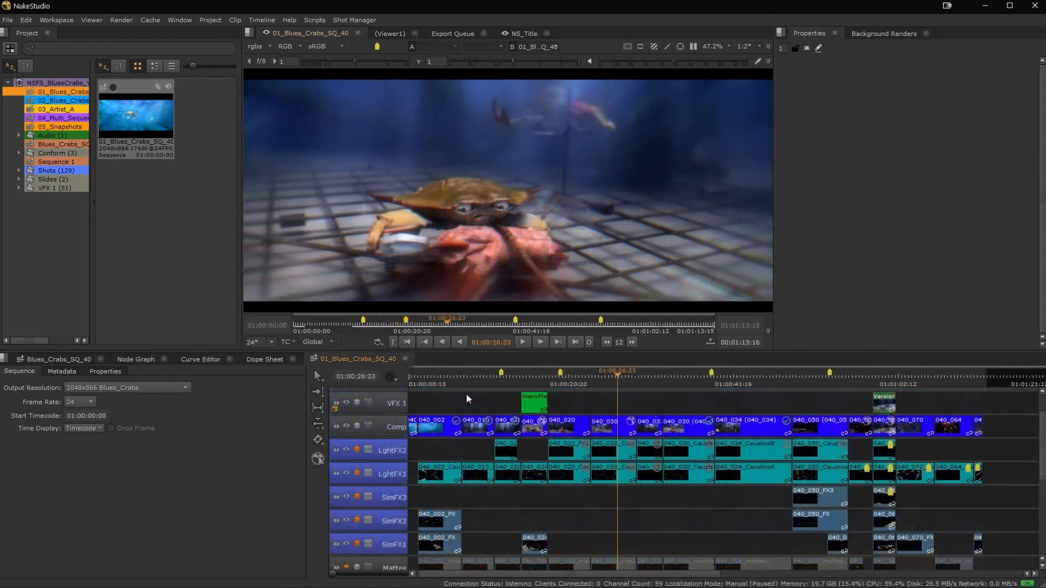
left_click_drag(466, 395, 677, 430)
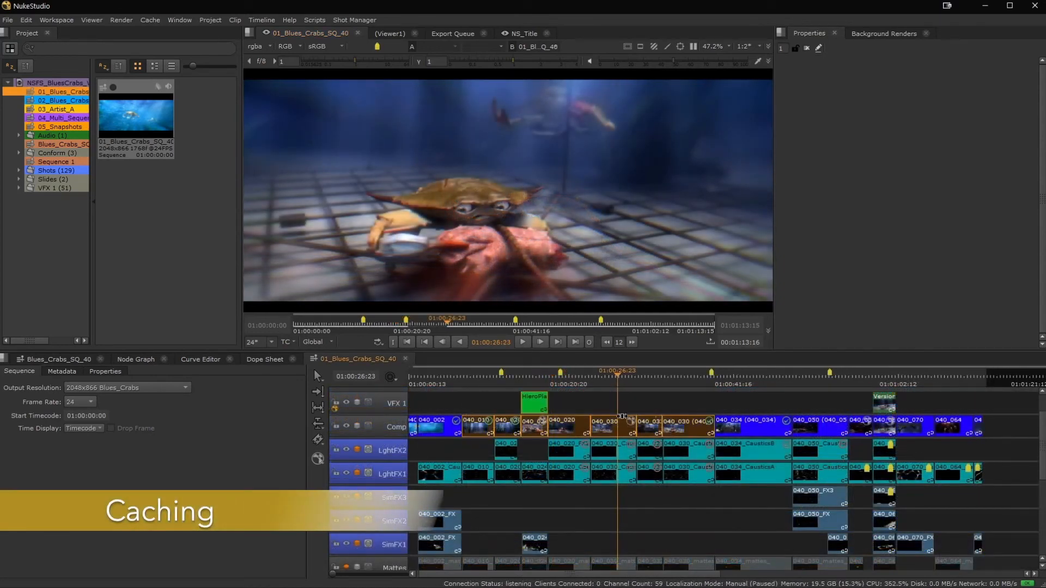
left_click(391, 378)
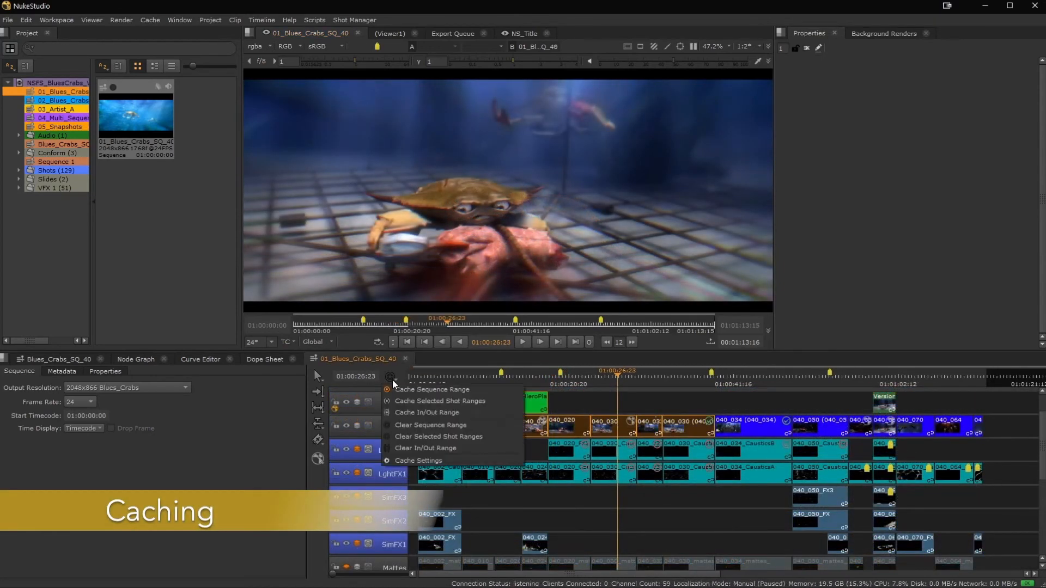
left_click(414, 399)
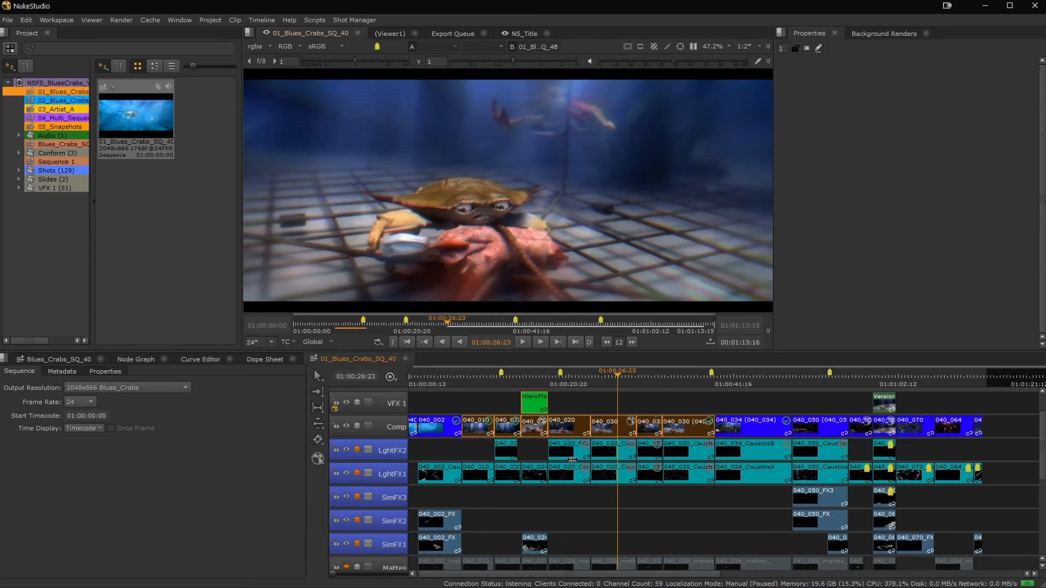
left_click(338, 322)
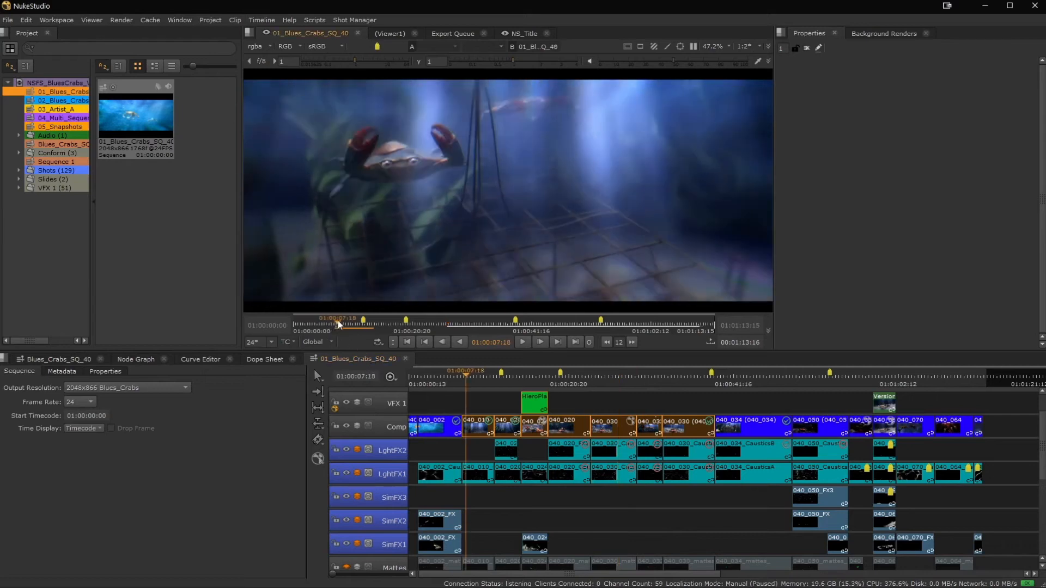
left_click(522, 342)
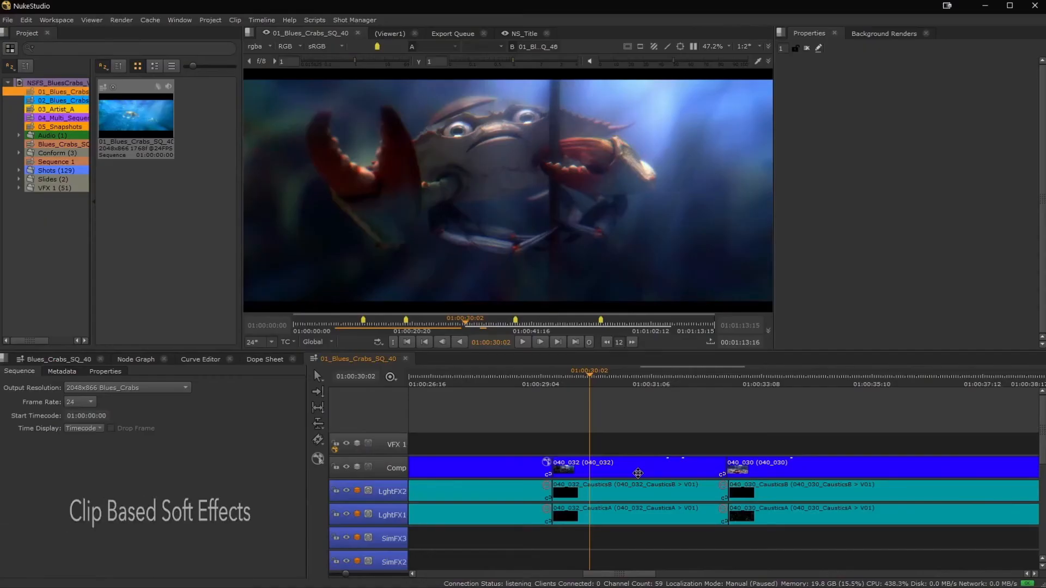
Add a Grade effect to shot 040_032 on the Comp track and warm its multiply color to a temperature of -1.28.
left_click(638, 467)
right_click(638, 468)
mouse_move(687, 464)
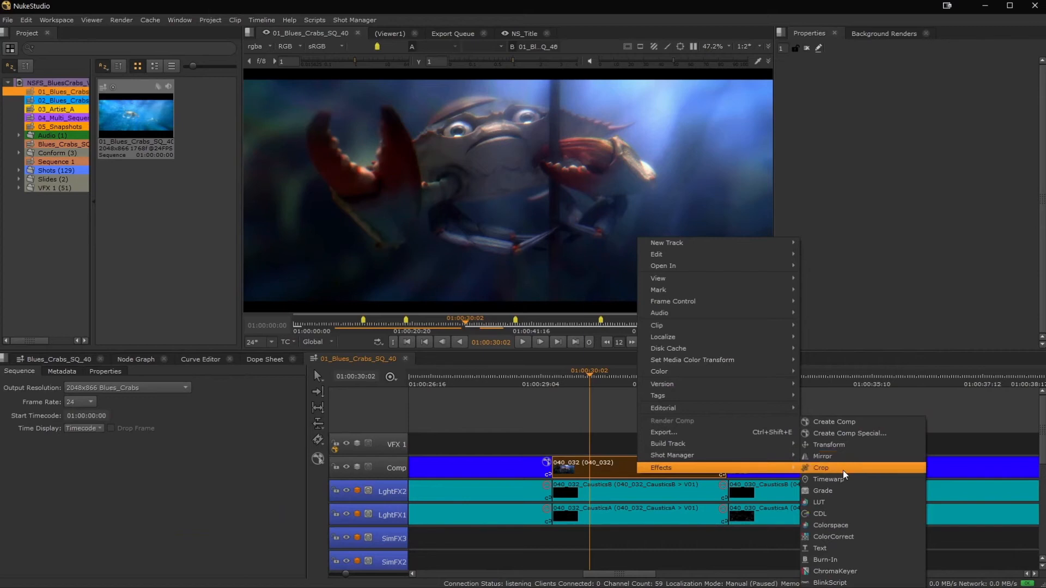
left_click(842, 489)
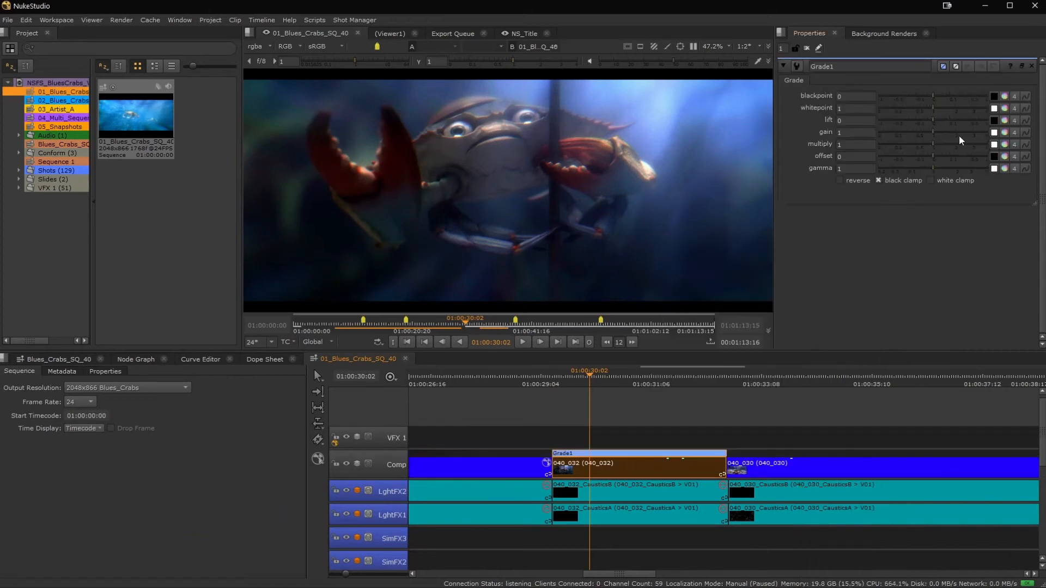
left_click(1003, 144)
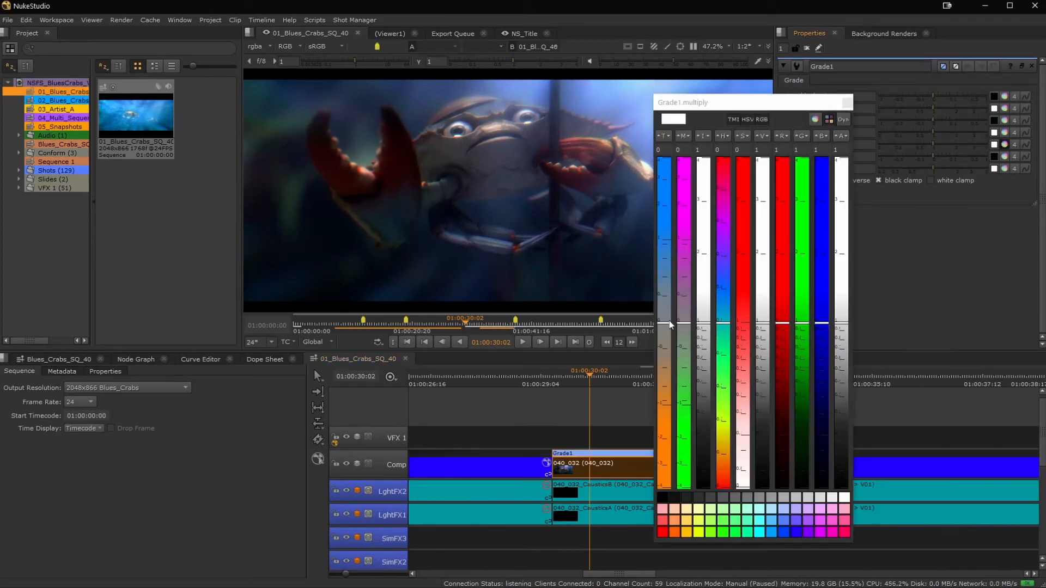
left_click_drag(669, 320, 669, 416)
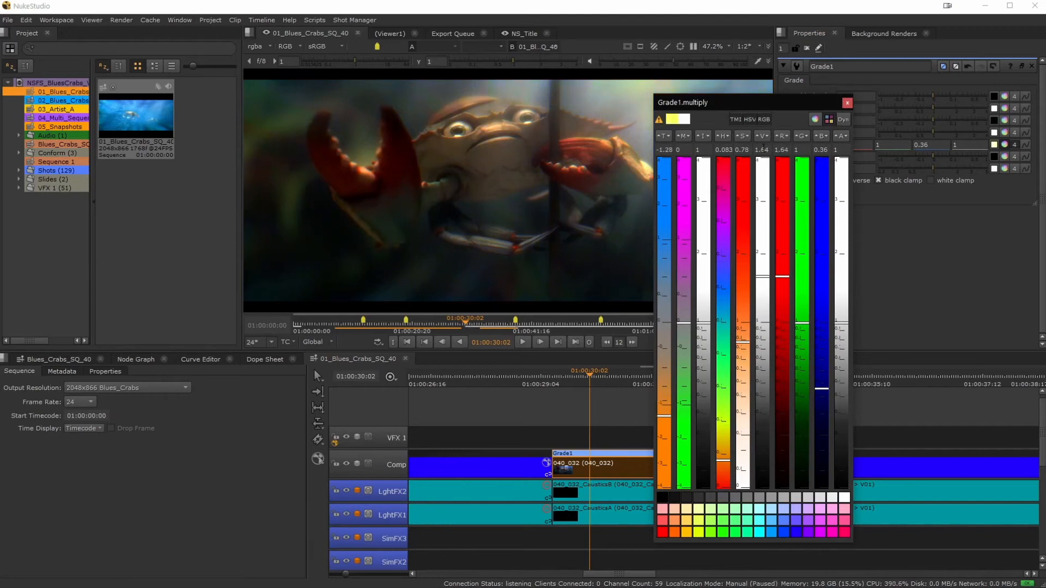
left_click(846, 103)
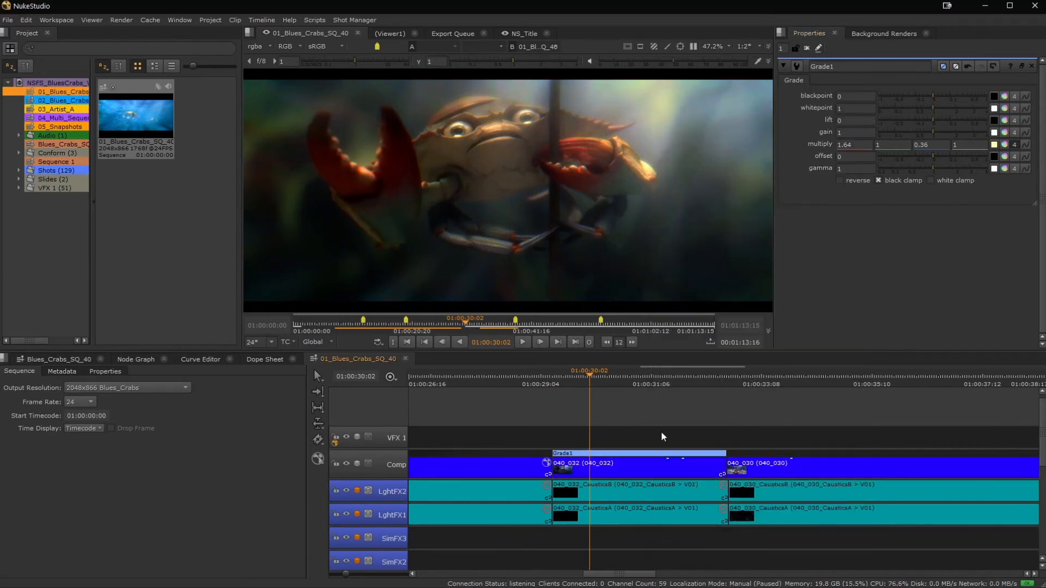
Create a new video track above VFX 1 and apply a Grade effect to the whole track.
scroll(553, 417, "down", 1)
right_click(387, 440)
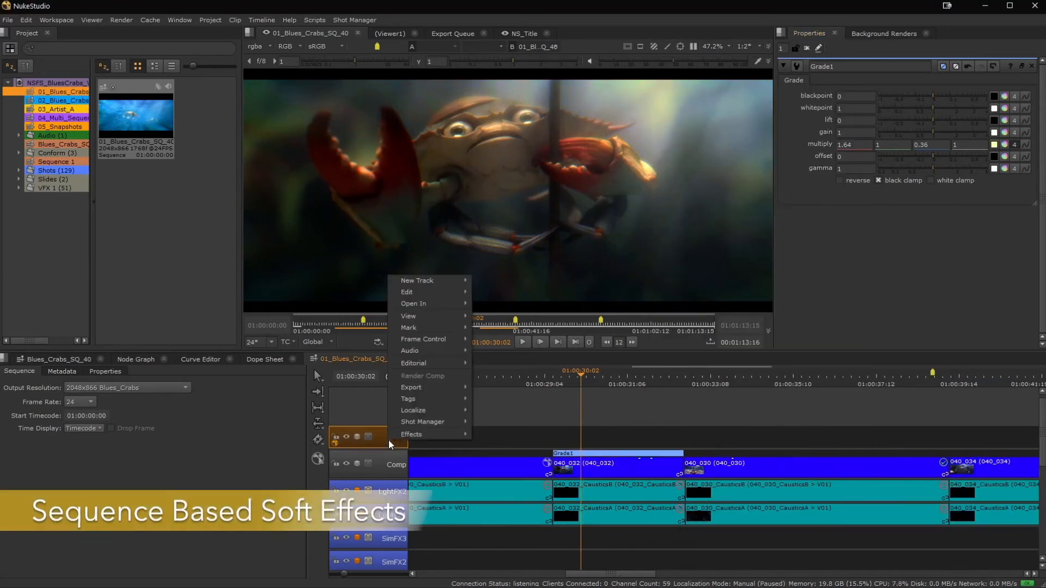
mouse_move(425, 293)
left_click(493, 279)
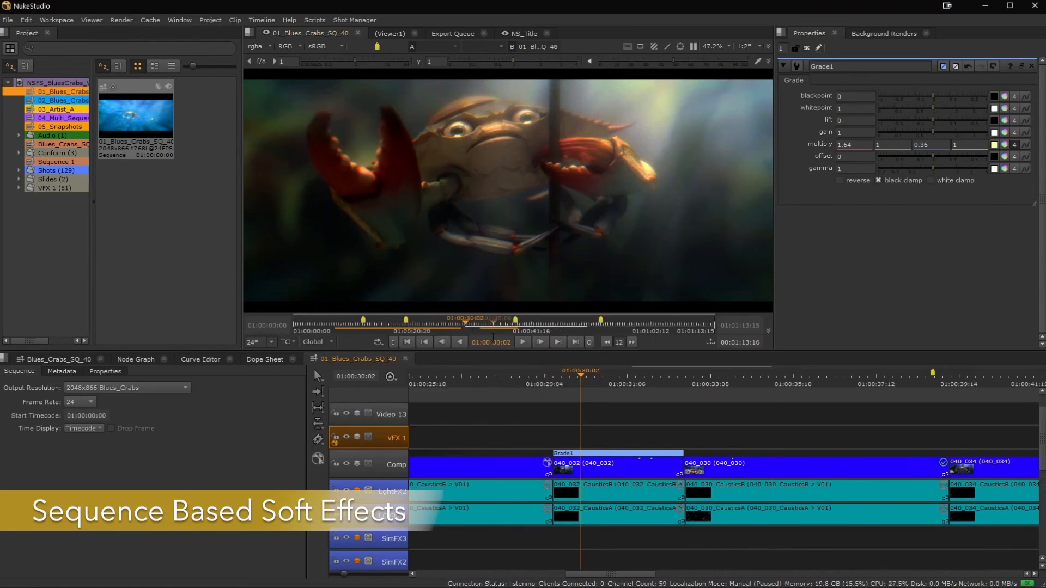
right_click(396, 410)
mouse_move(436, 567)
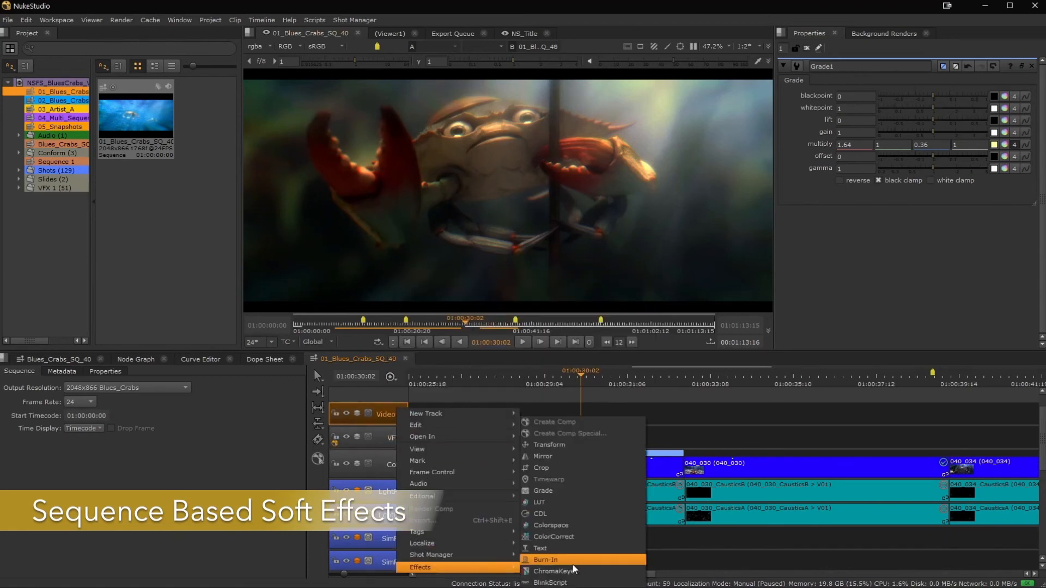
left_click(582, 493)
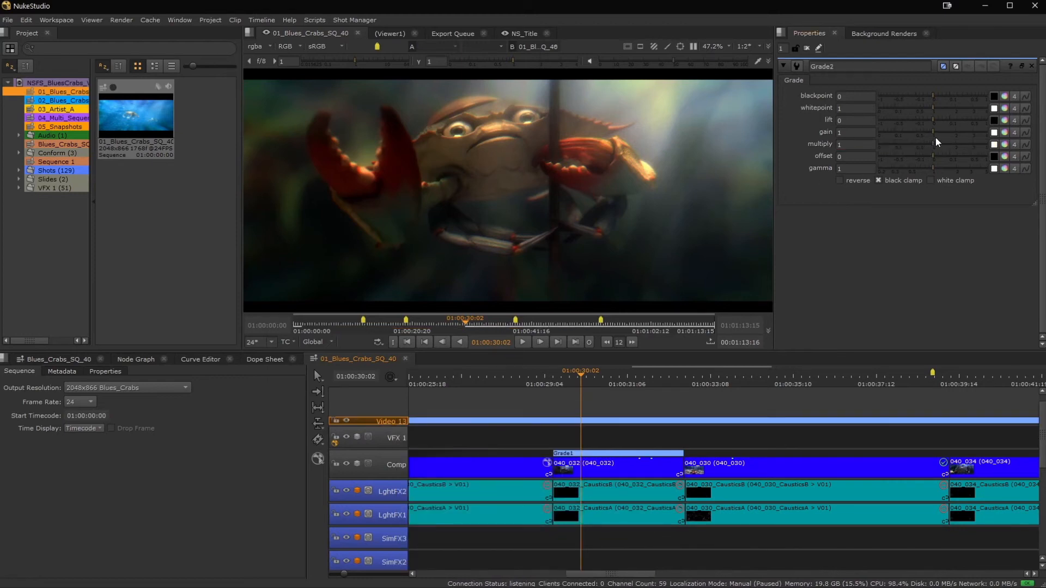
Set the gain of the new track's Grade to 1.65 and check how far the effect extends along the sequence.
left_click_drag(933, 132, 947, 131)
scroll(855, 426, "down", 5)
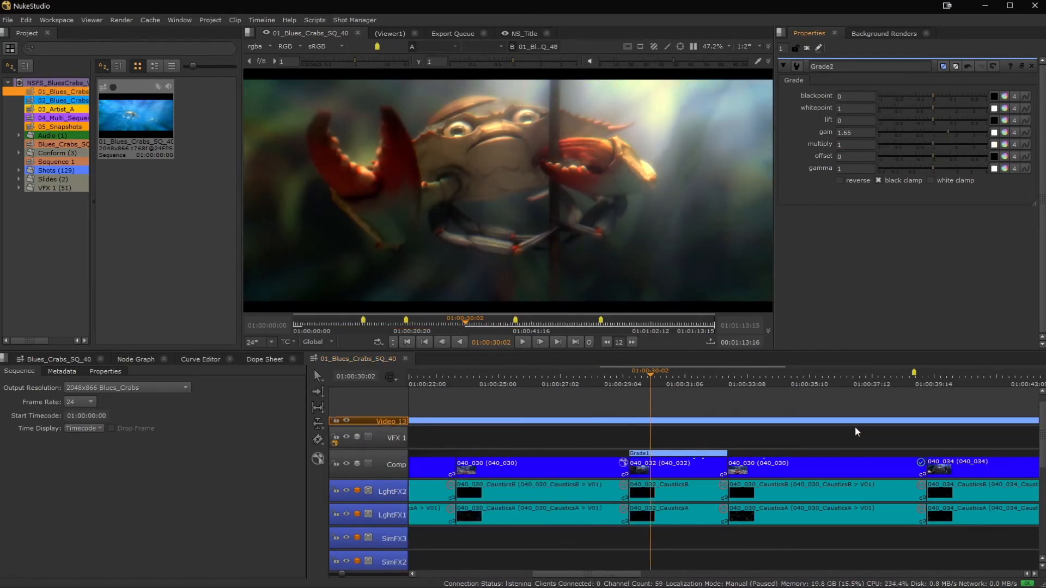
middle_click_drag(650, 432, 551, 434)
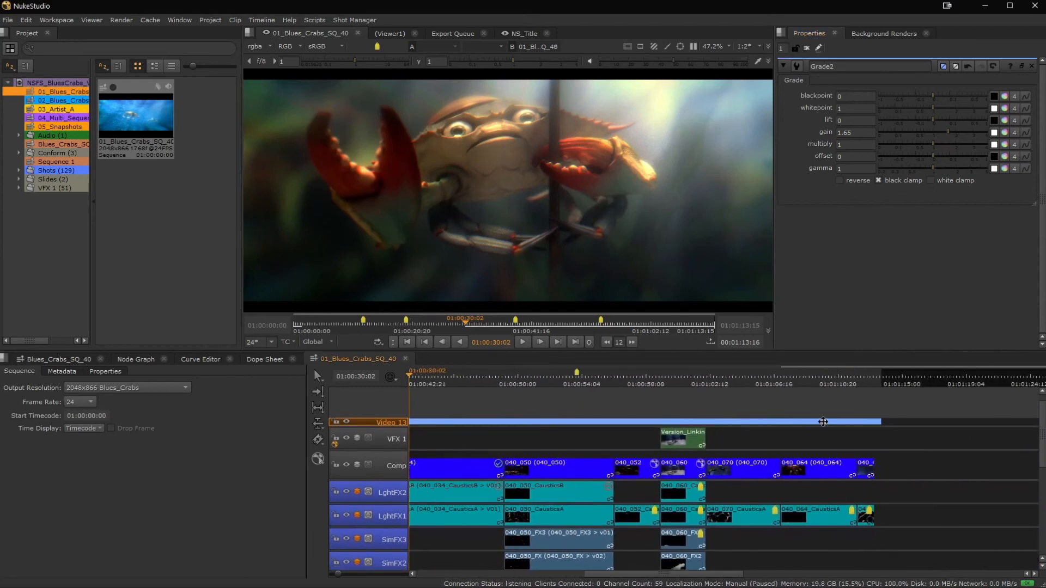
left_click_drag(873, 421, 483, 424)
Switch shot 040_020 on the Lighting track to version v11.
scroll(505, 427, "down", 4)
middle_click_drag(546, 451, 876, 360)
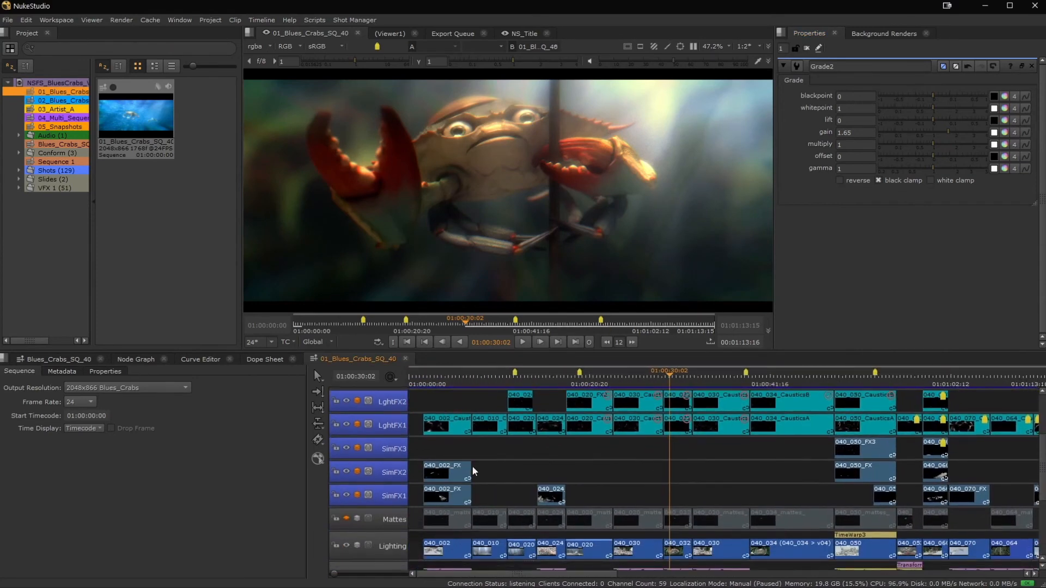
middle_click_drag(506, 437, 737, 401)
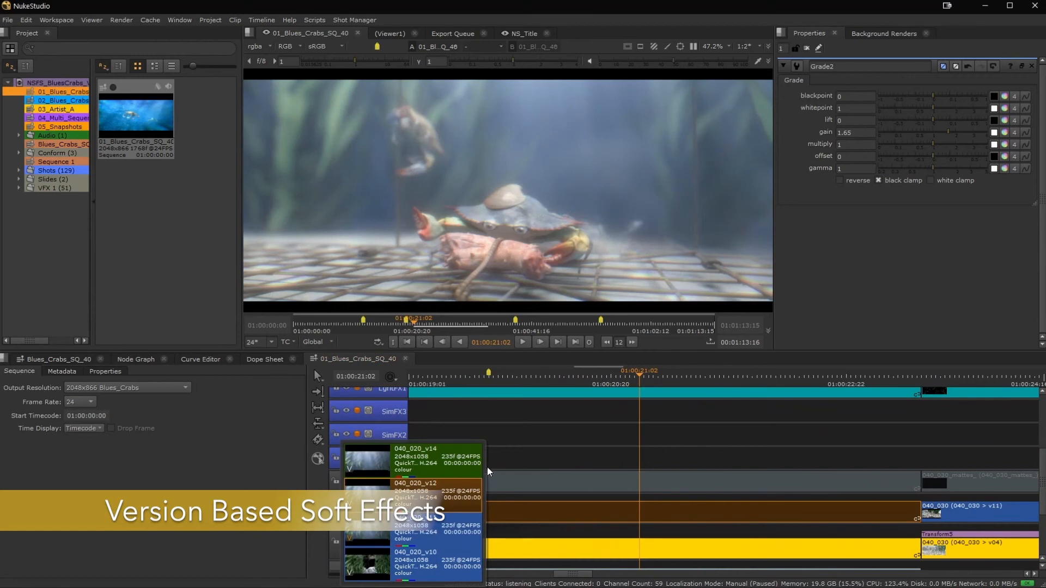
left_click(442, 530)
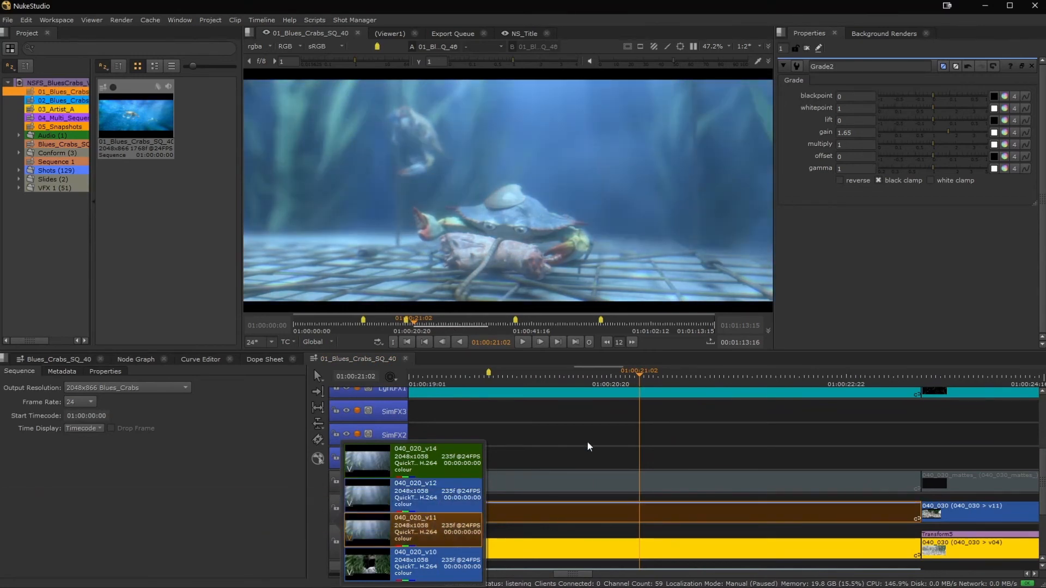
left_click(603, 434)
scroll(580, 456, "down", 3)
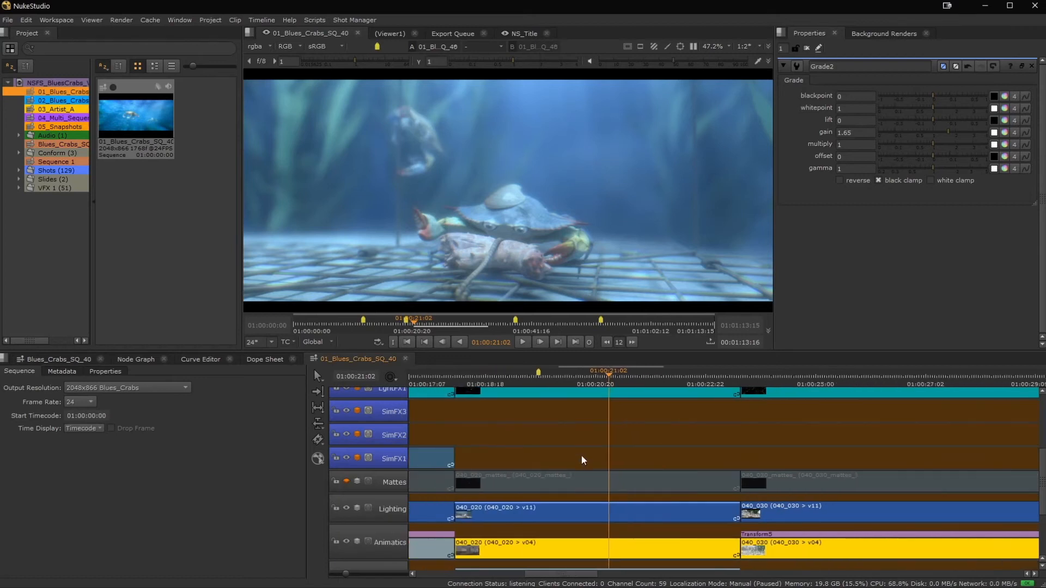
scroll(580, 455, "down", 2)
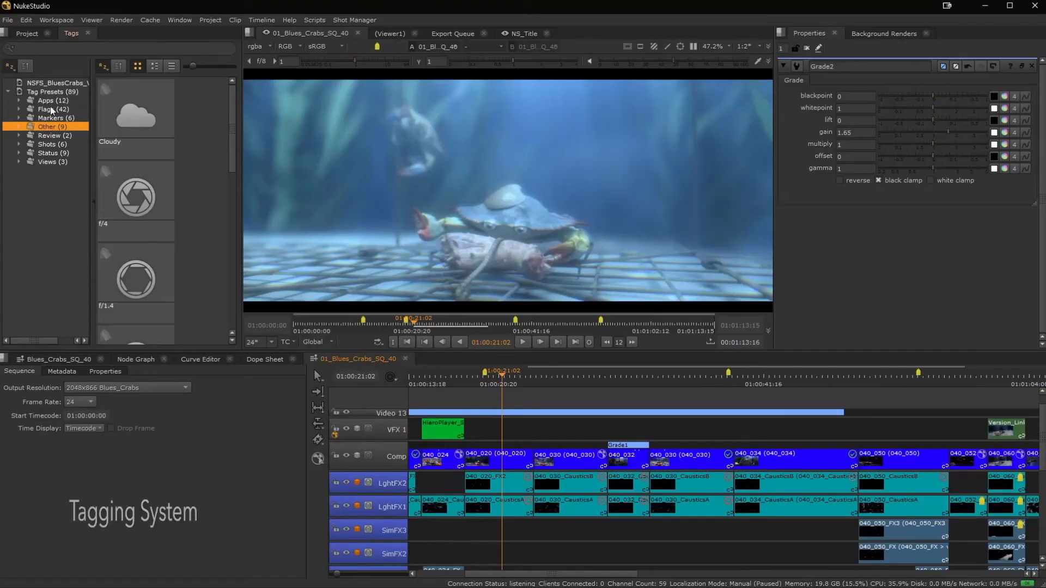
Browse the tag preset categories from Apps through Status and look over the available status tags.
left_click(59, 98)
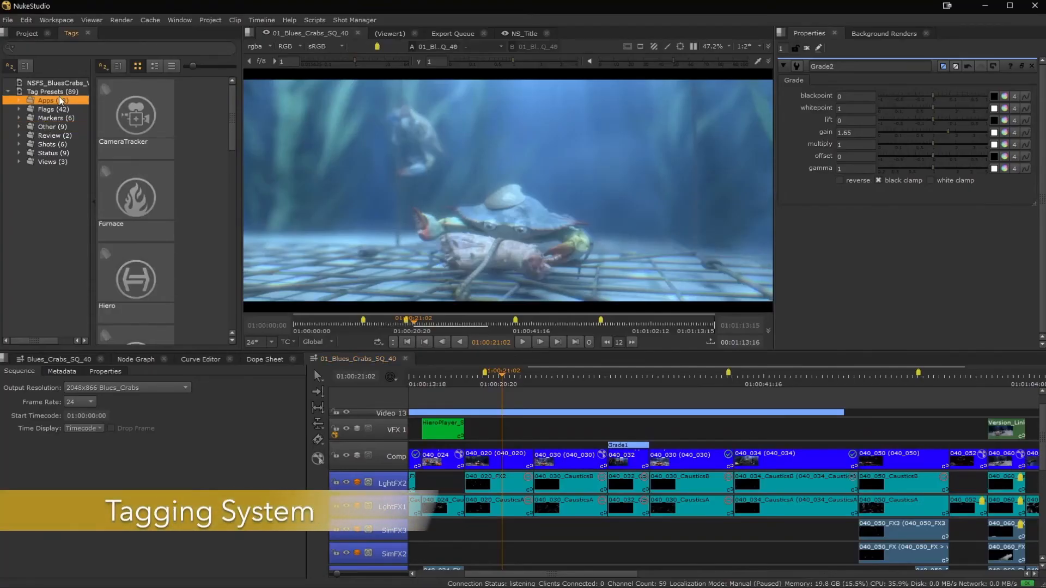
left_click(57, 109)
left_click(53, 127)
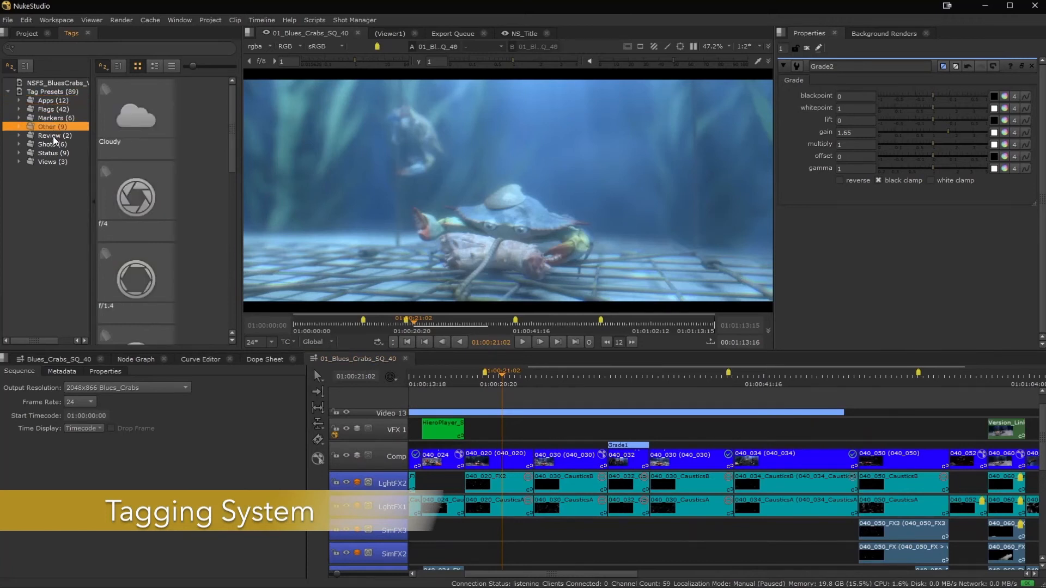
left_click(53, 137)
left_click(54, 151)
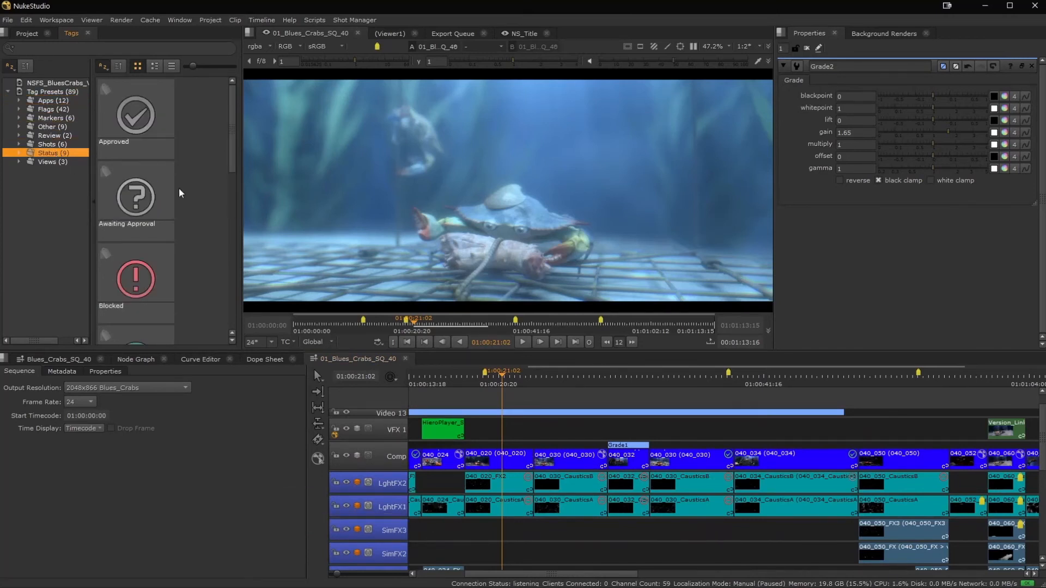
scroll(183, 199, "down", 5)
scroll(183, 201, "up", 5)
Add the Approved tag to the 040_034_CausticsA clip on the LghtFX1 track and inspect the tag's details.
left_click_drag(130, 110, 832, 511)
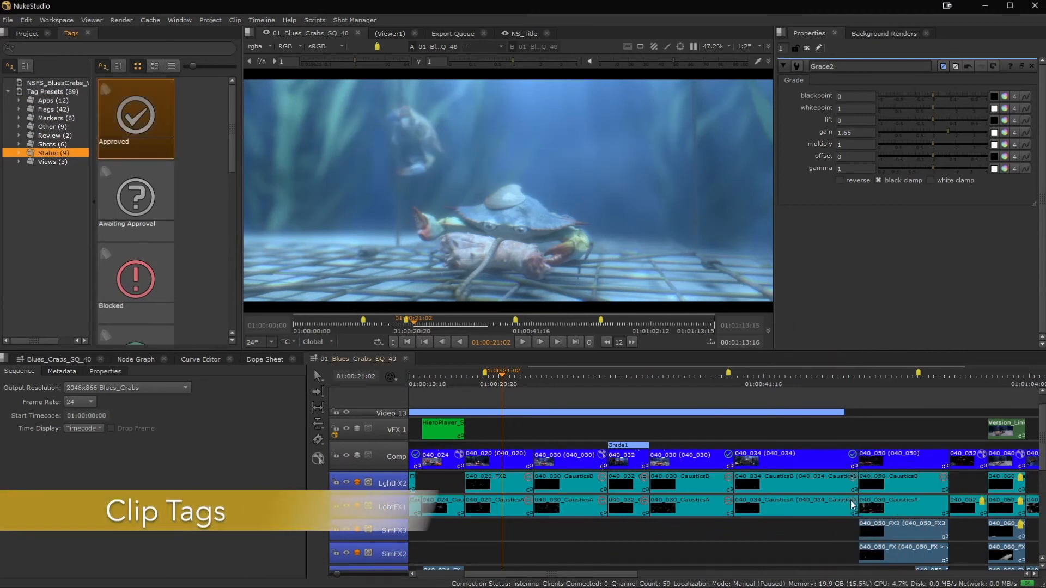
left_click(854, 502)
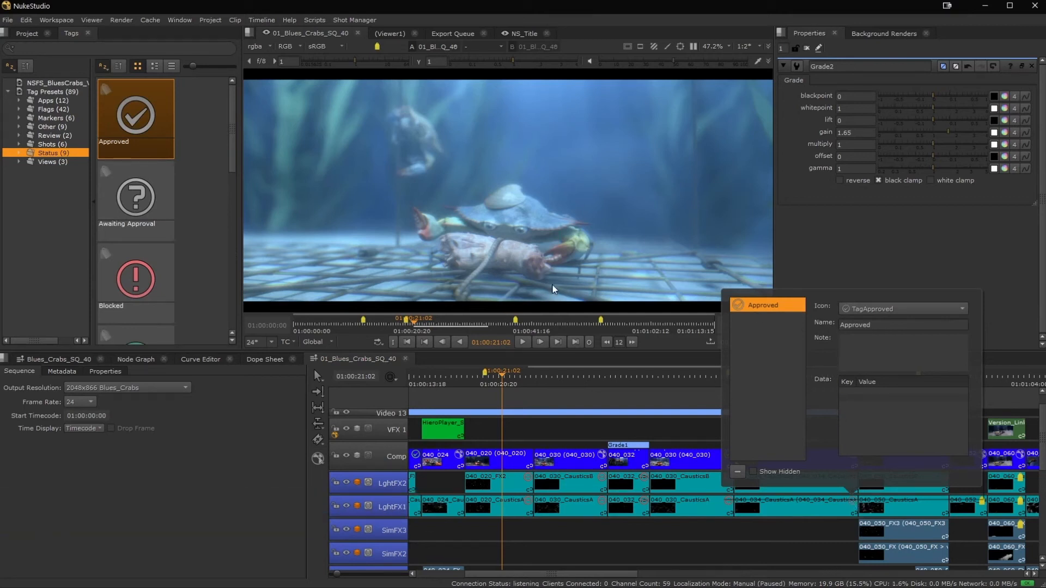
left_click(206, 218)
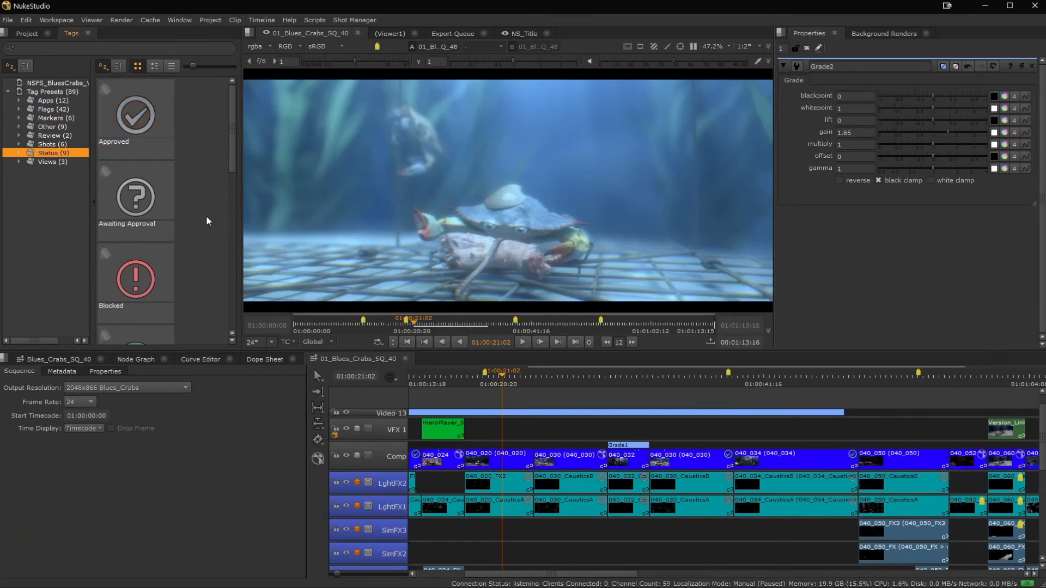
Tag the frames at 01:00:21:02, 01:00:31:05 and 01:00:59:08 of the sequence as Awaiting Approval.
mouse_move(150, 175)
left_mouse_down()
mouse_move(445, 233)
mouse_move(434, 224)
mouse_move(461, 155)
left_mouse_up()
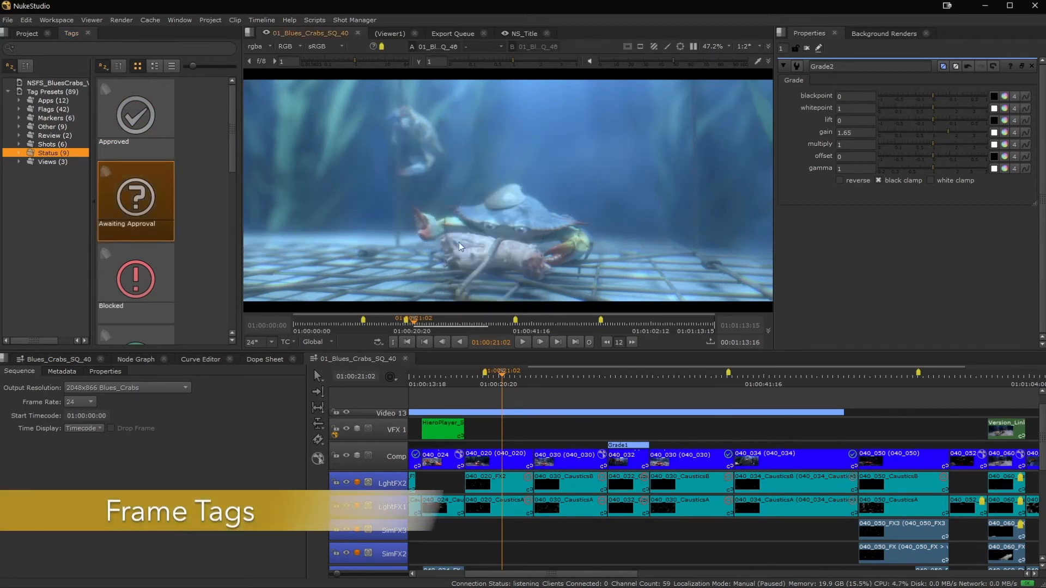
left_click(470, 319)
left_click_drag(138, 206, 452, 158)
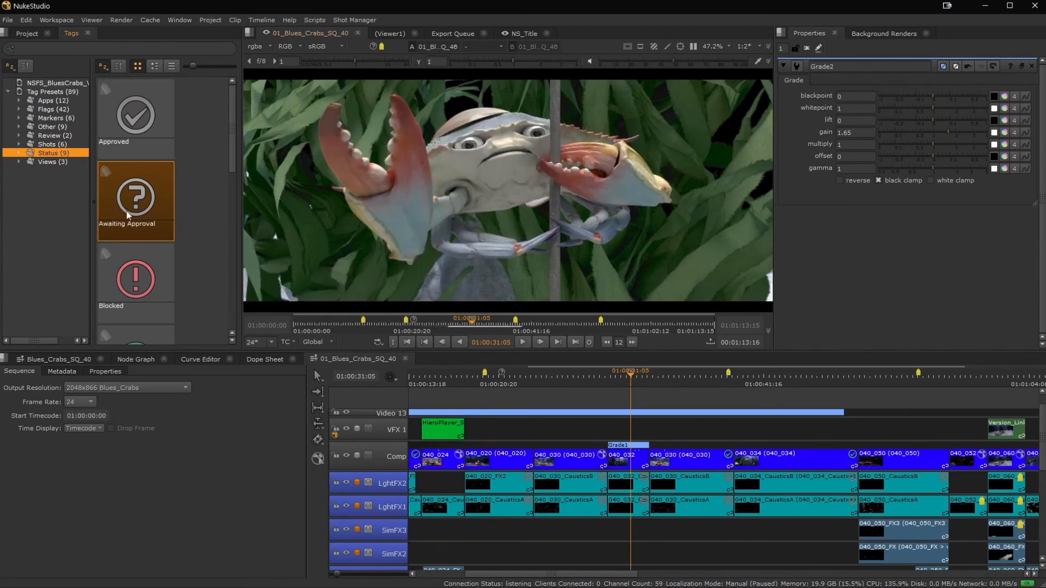
left_click_drag(126, 211, 222, 206)
left_click(633, 319)
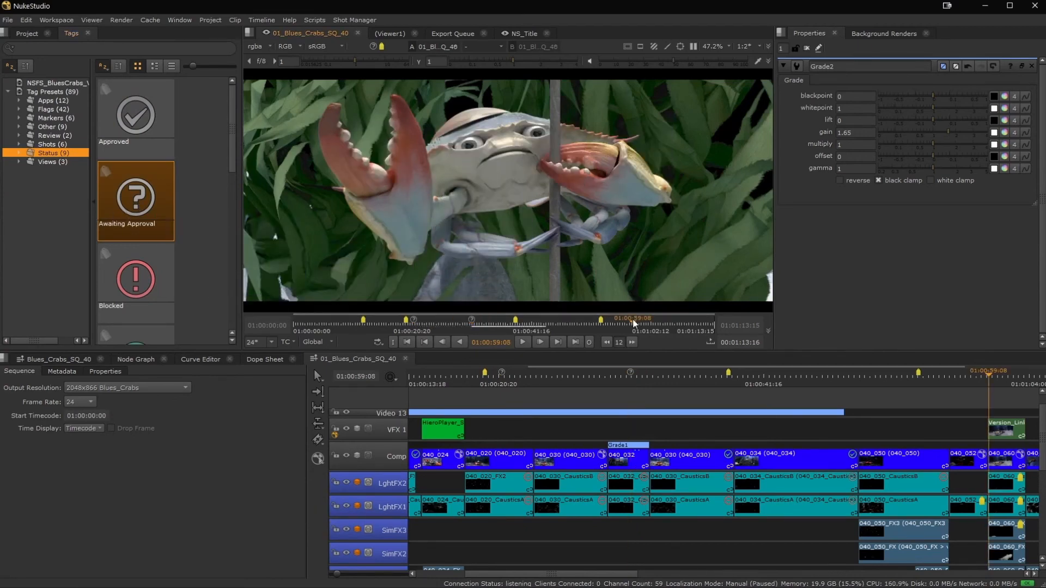
left_click_drag(140, 209, 442, 152)
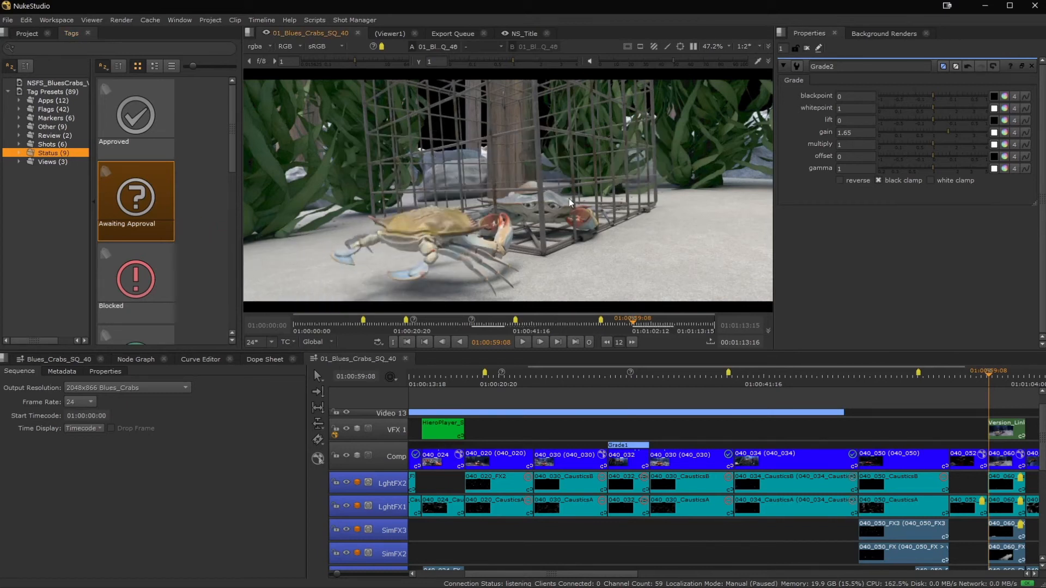
Step back two frames and jump backward and forward between the tags along the sequence.
key("Left")
key("Left")
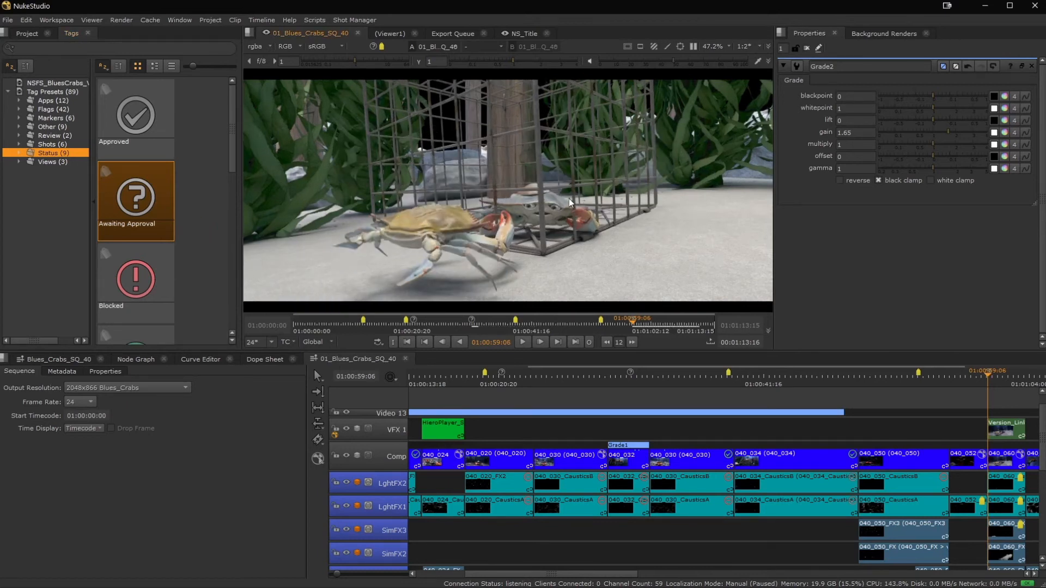
key("alt+Left")
key("alt+Left")
key("alt+Left")
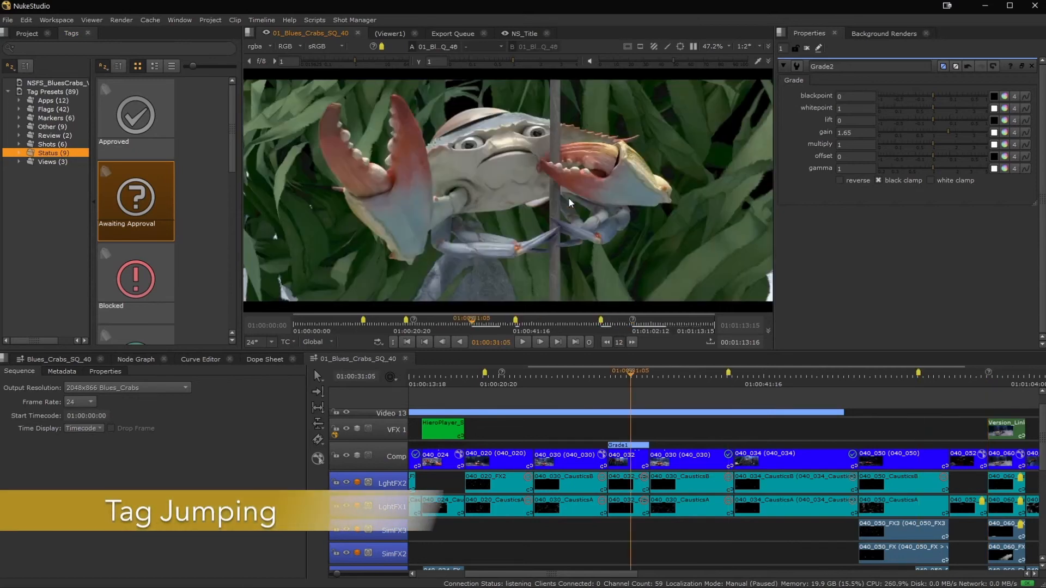
key("alt+Left")
key("alt+Left")
key("alt+Left")
key("alt+Left")
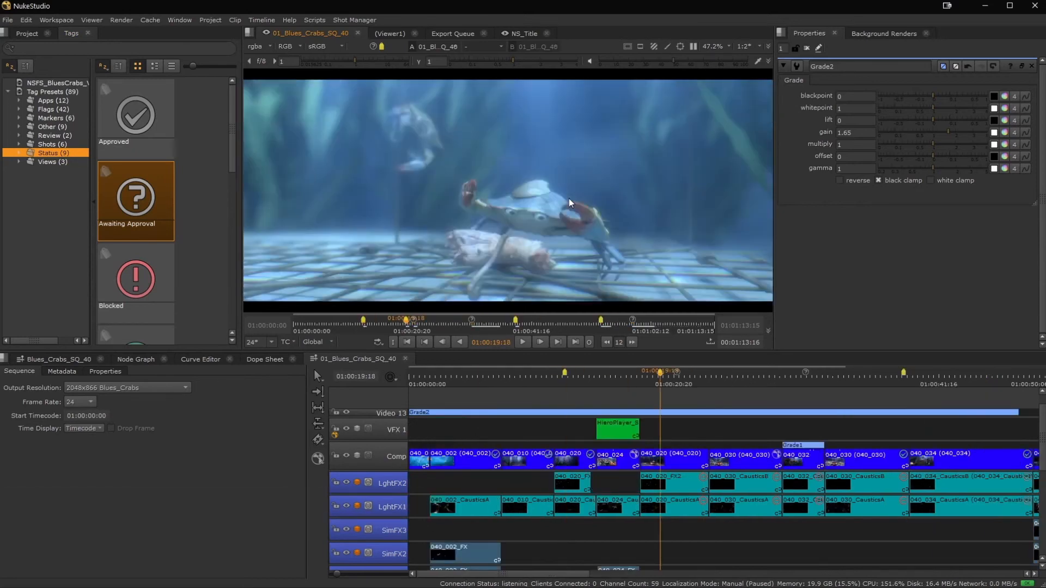
key("alt+Right")
key("alt+Right")
key("alt+Right")
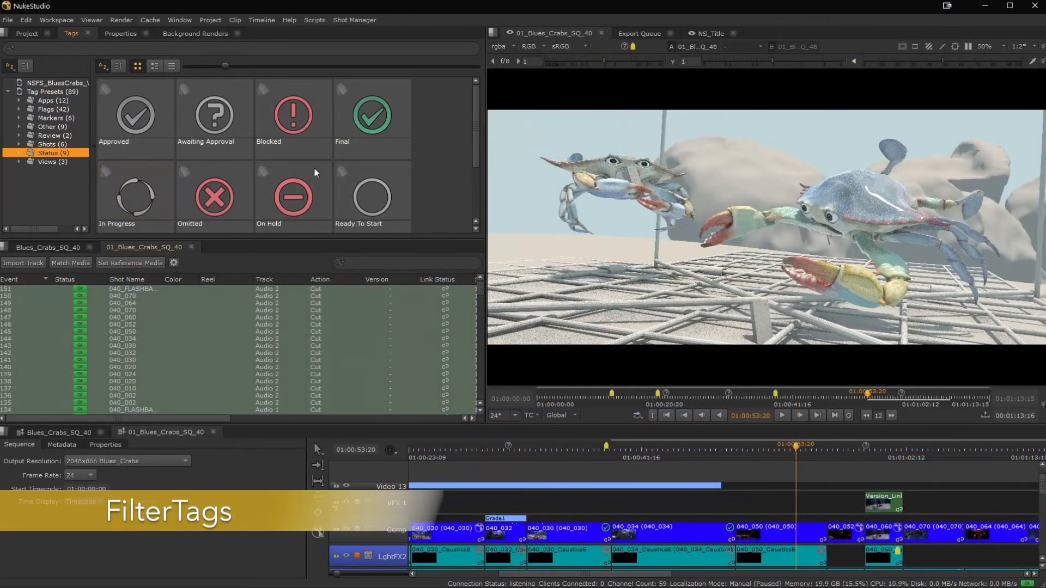
Filter the sequence spreadsheet by the Final tag and view listed shots from 040_034 to 040_002 in the viewer.
left_click_drag(365, 116, 379, 265)
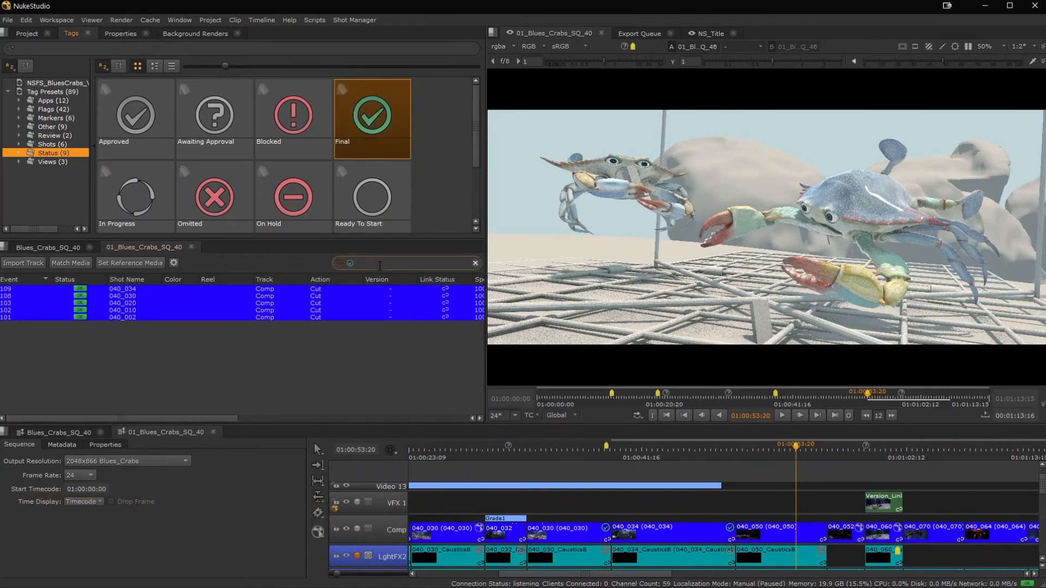
left_click(129, 289)
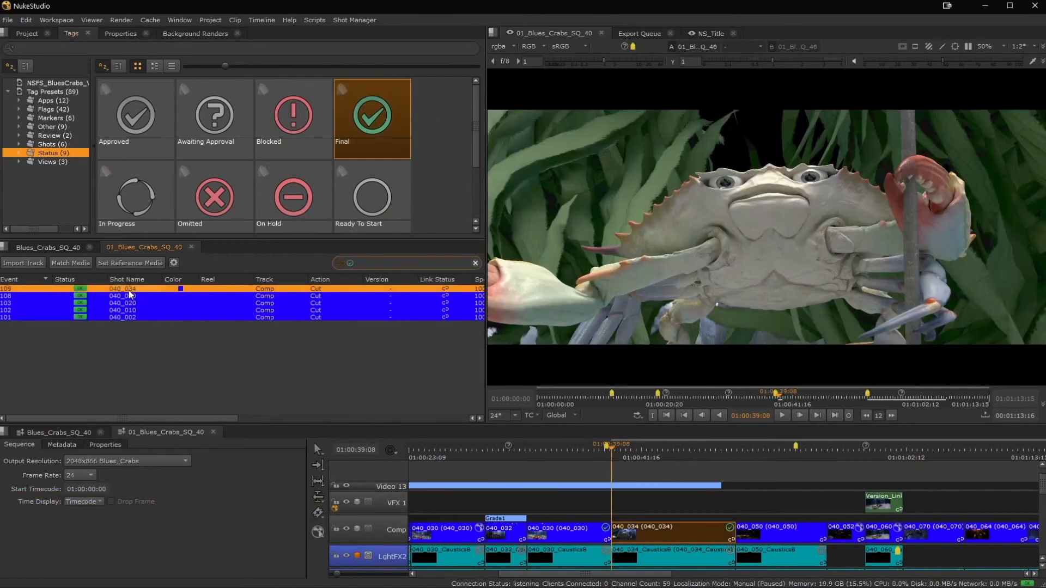
left_click(130, 296)
left_click(137, 310)
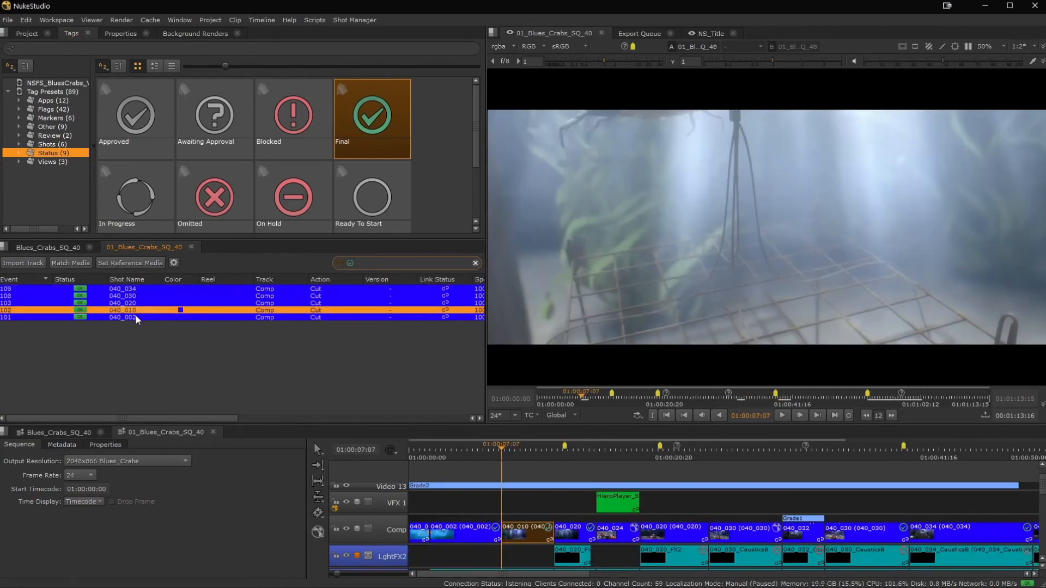
left_click(137, 318)
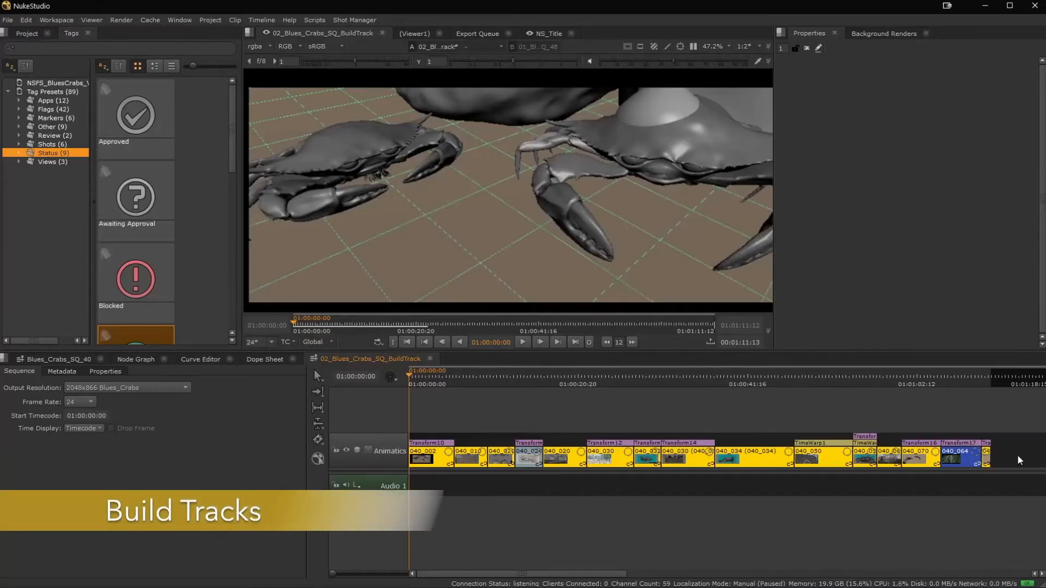
Build a VFX track from export structure for all Animatics shots in 02_Blues_Crabs_SQ_BuildTrack, using the 01_Blues_Crabs_Lighting preset.
left_click_drag(1017, 454, 422, 403)
right_click(426, 452)
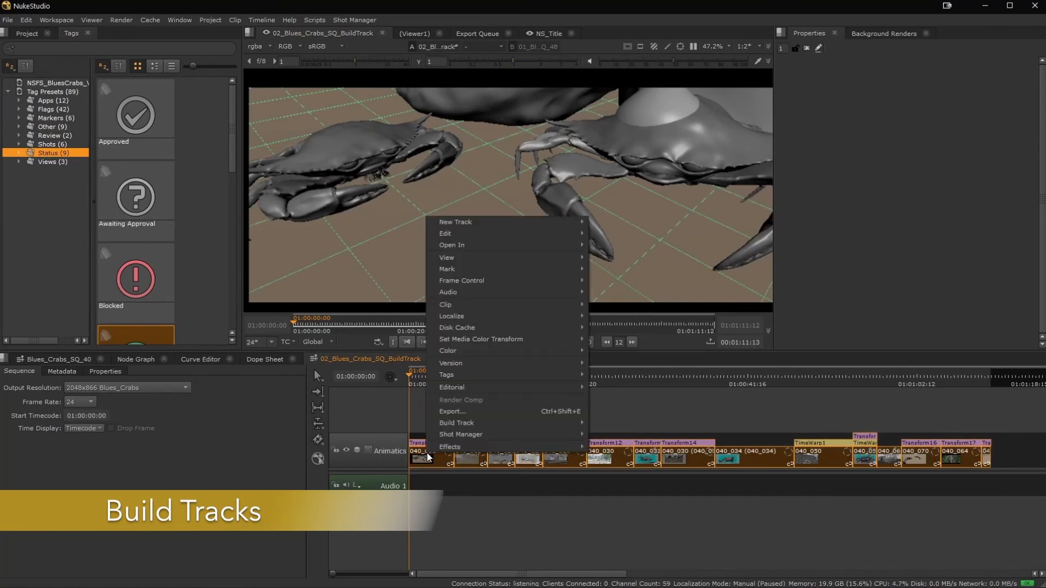
mouse_move(472, 425)
left_click(608, 424)
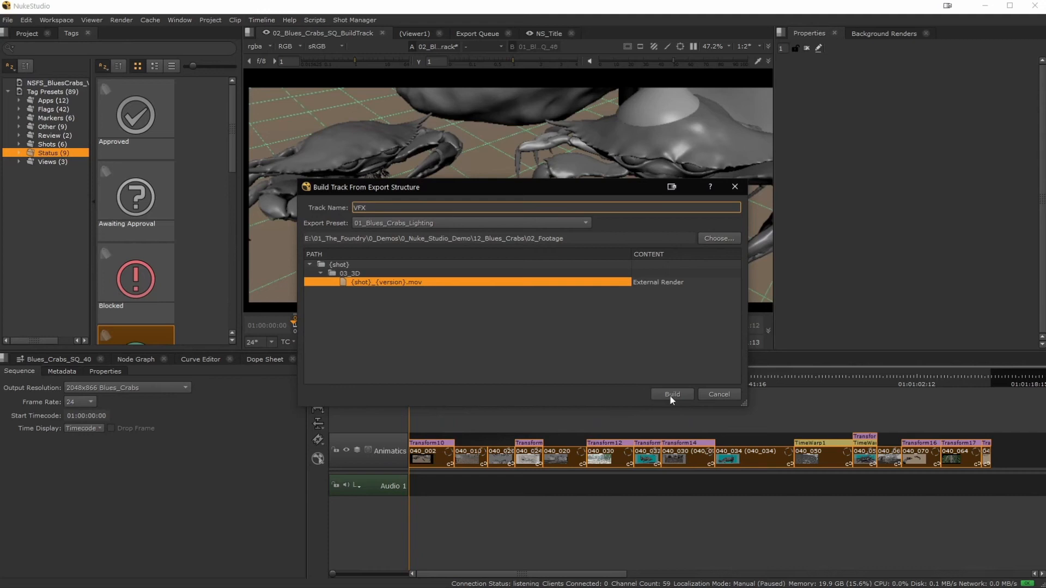
left_click(671, 395)
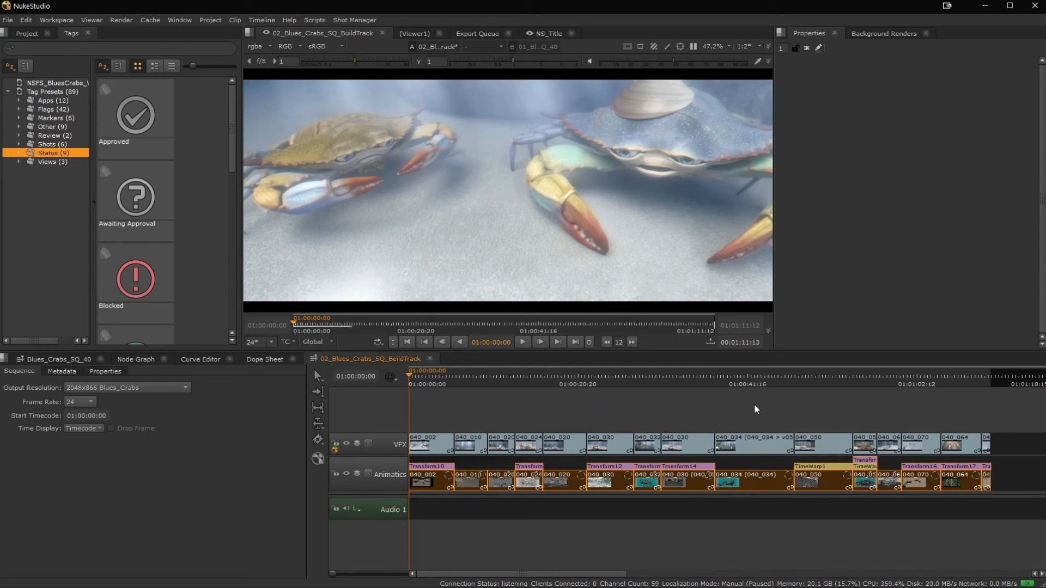
Build a track named FX from the VFX shots with the 06_Blues_Crabs_LightFX_01 export preset and play the start of the sequence.
left_click_drag(1008, 442, 421, 425)
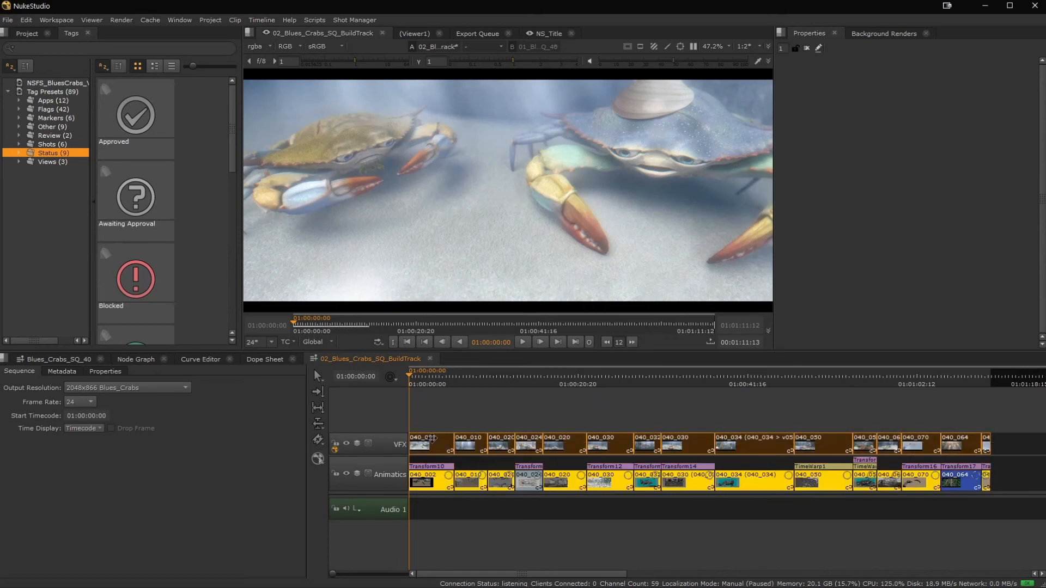
right_click(431, 438)
mouse_move(478, 413)
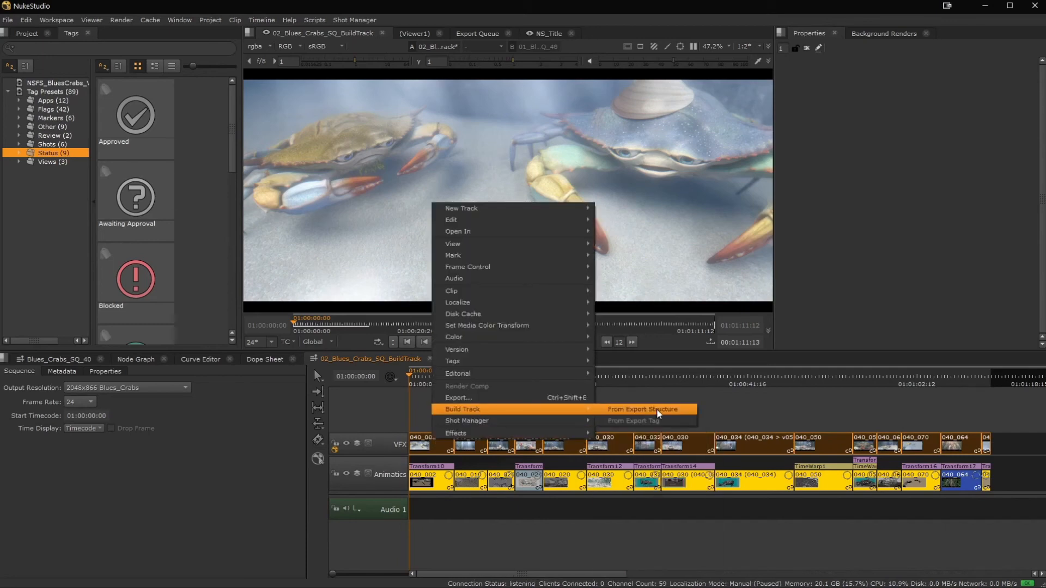
left_click(642, 409)
left_click(508, 224)
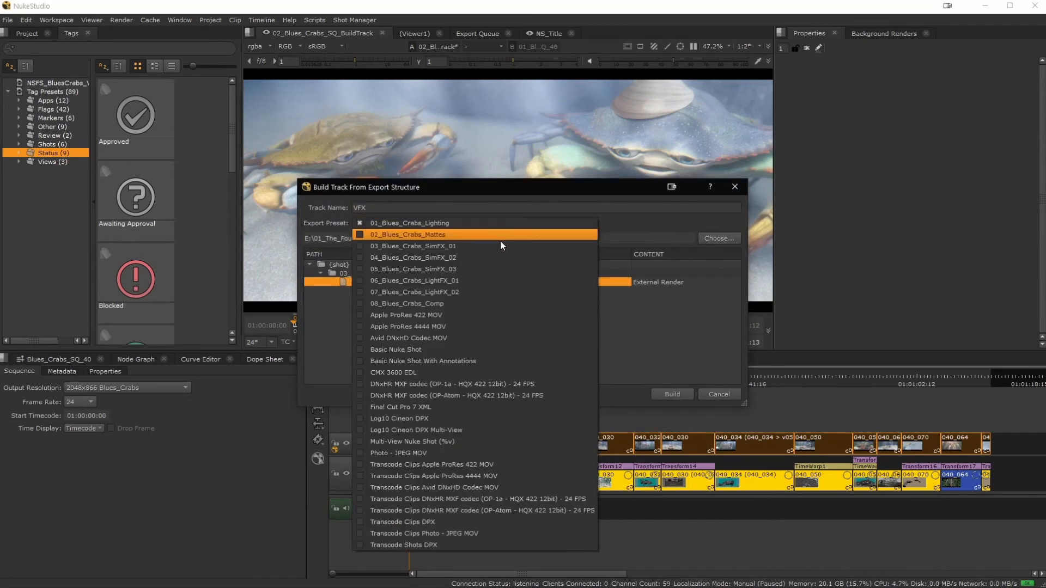
left_click(486, 279)
double_click(359, 207)
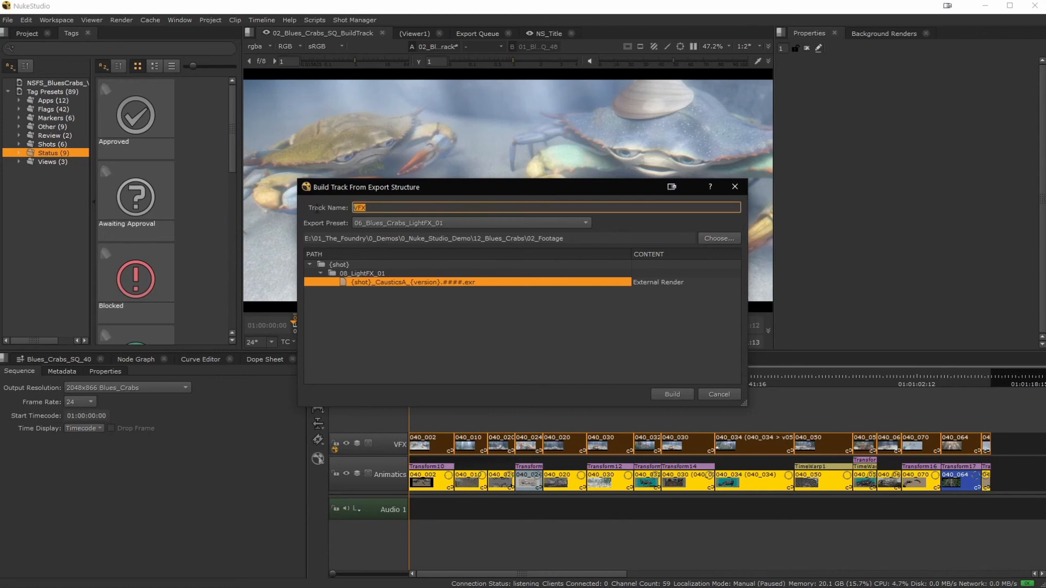
type("FX")
left_click(671, 394)
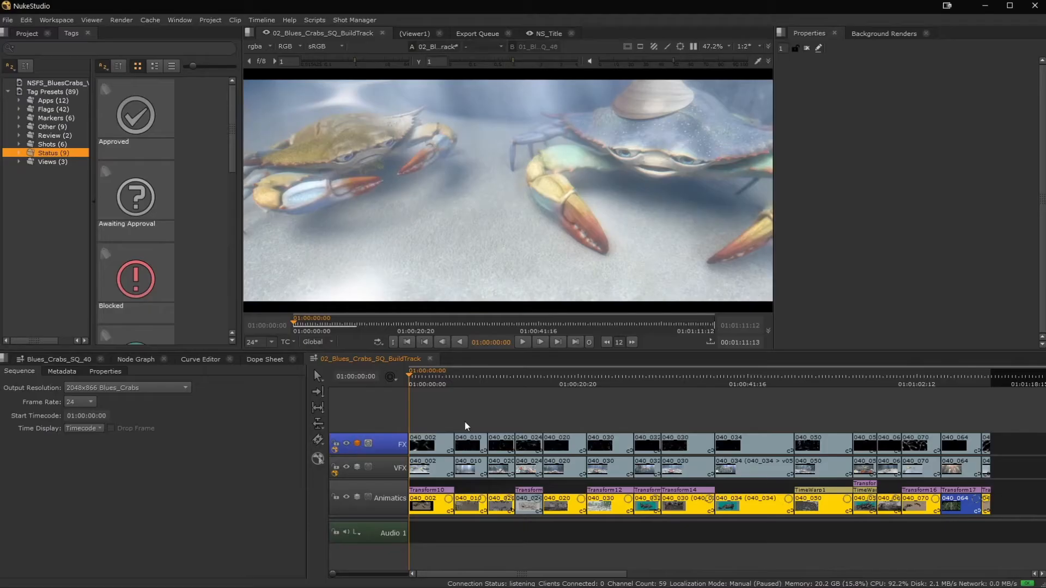
key("space")
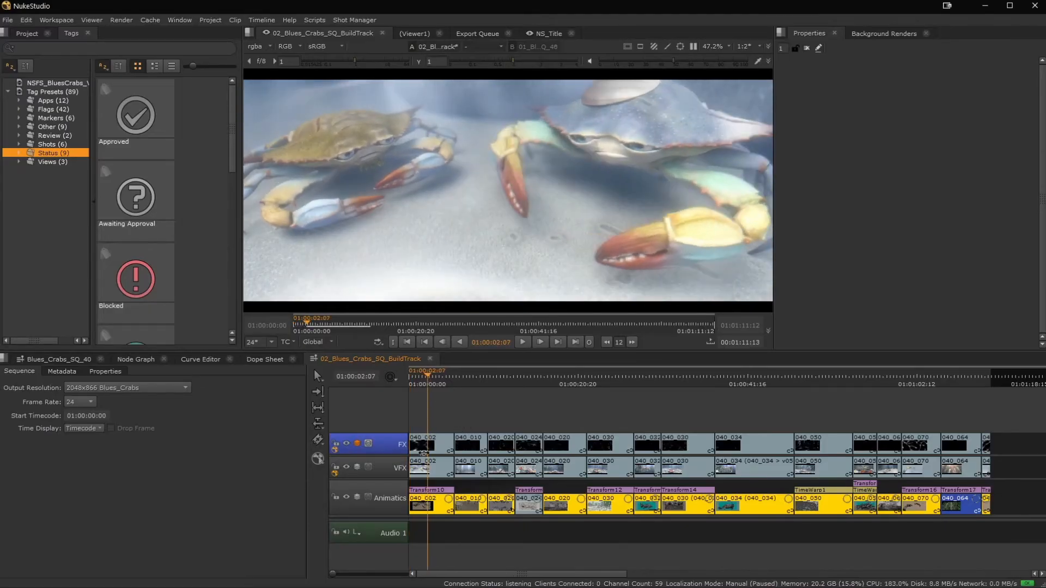
Create a single comp from the 040_002 clips on the VFX and FX tracks, with the VFX clip as master shot.
left_click(437, 461)
left_click(437, 445, "shift")
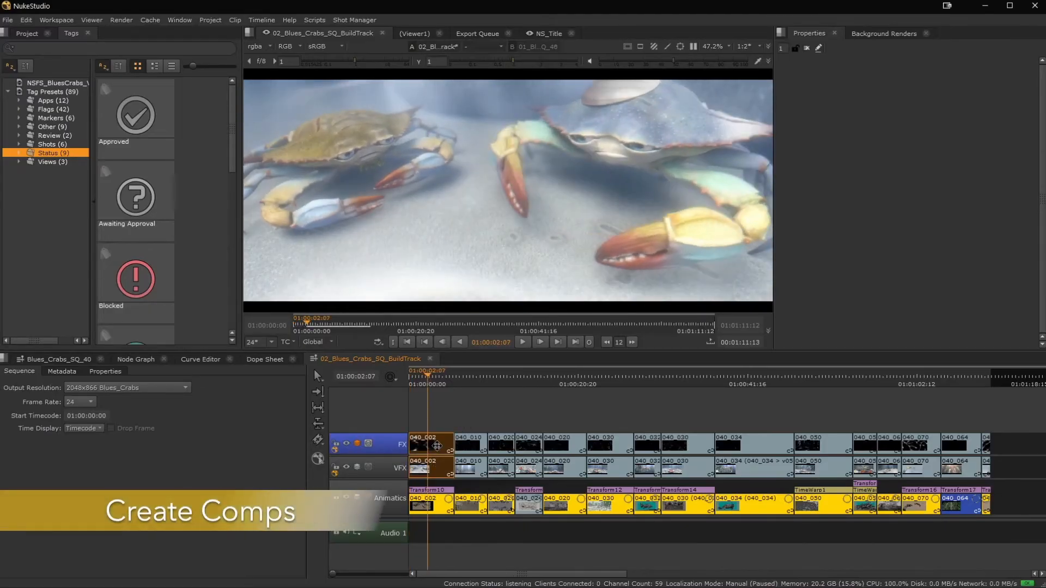
right_click(436, 447)
mouse_move(456, 442)
left_click(632, 422)
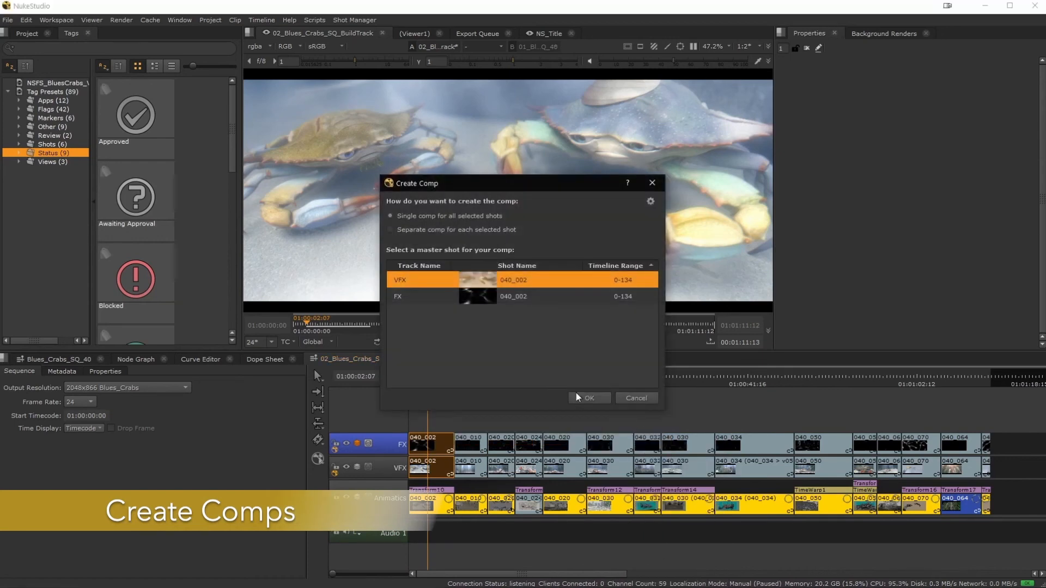
left_click(587, 398)
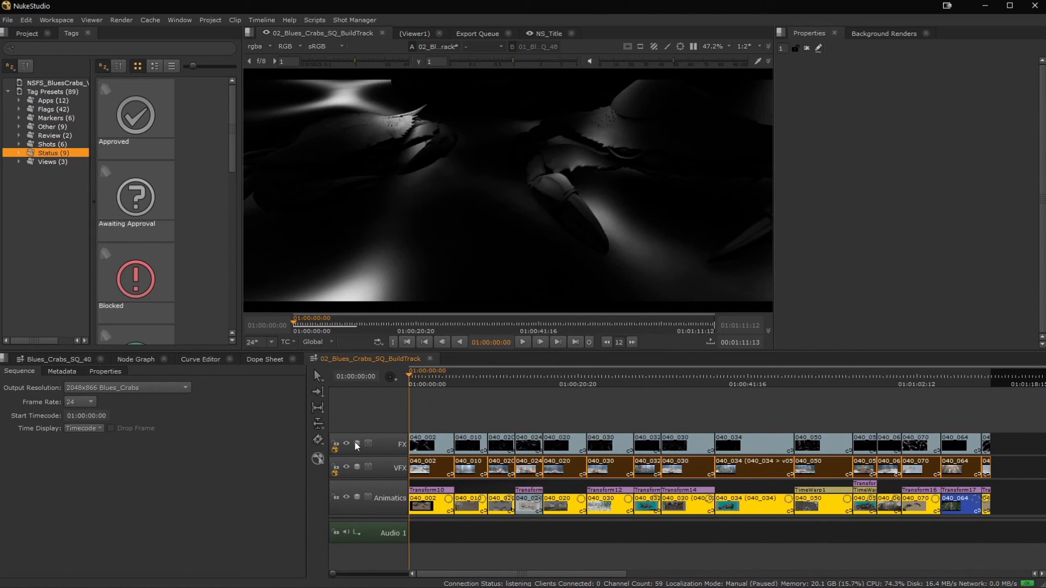
Set the FX track's blend mode to Screen and scrub the sequence to 01:00:02:07.
left_click(357, 467)
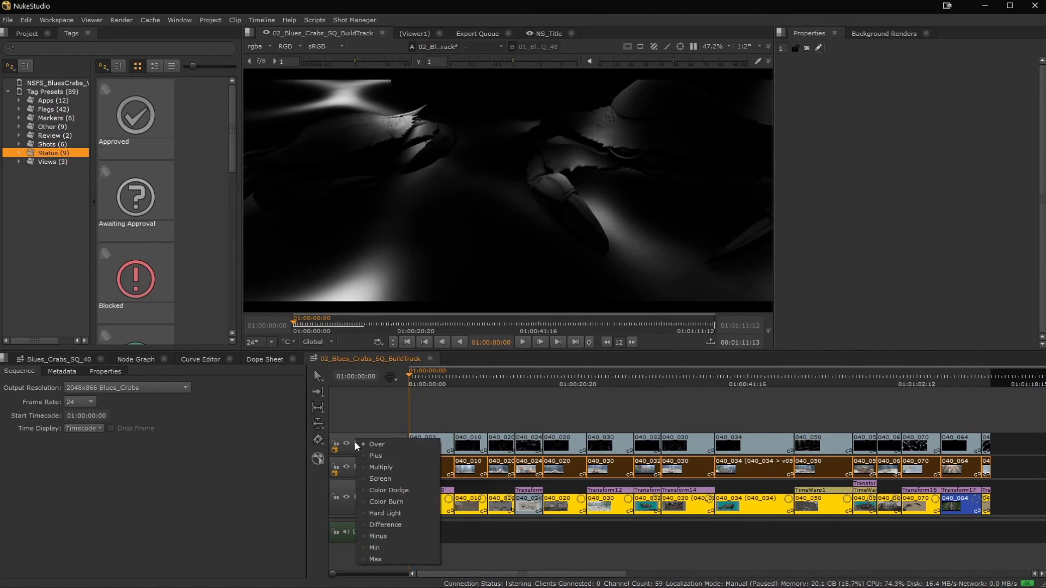
left_click(381, 478)
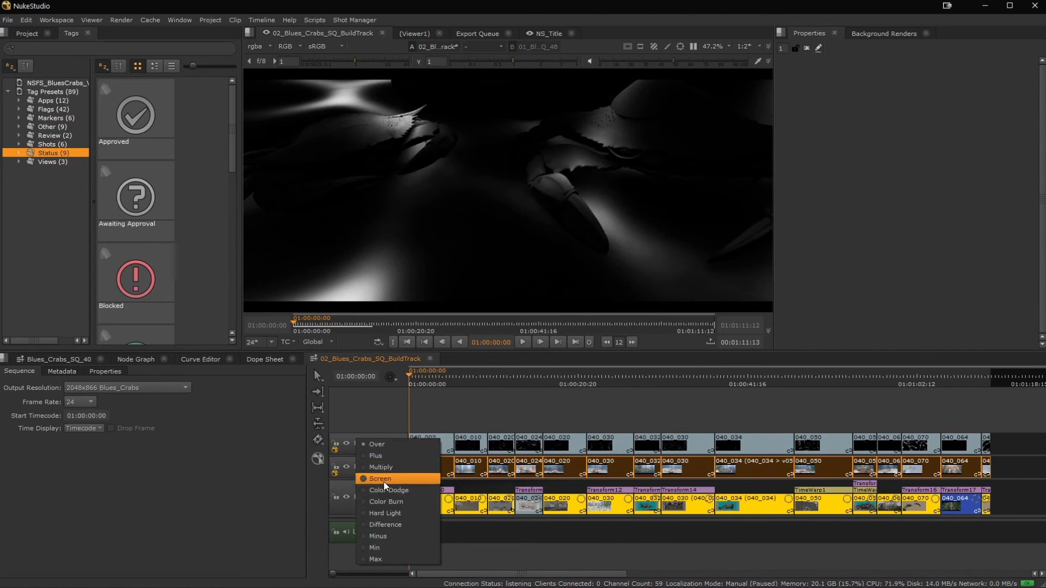
left_click(465, 422)
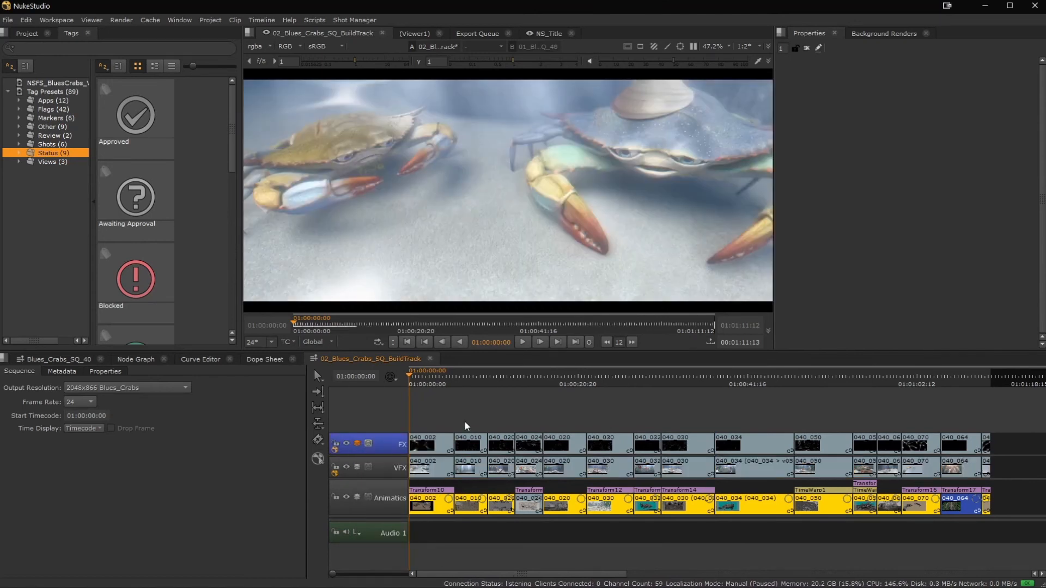
left_click_drag(420, 375, 427, 378)
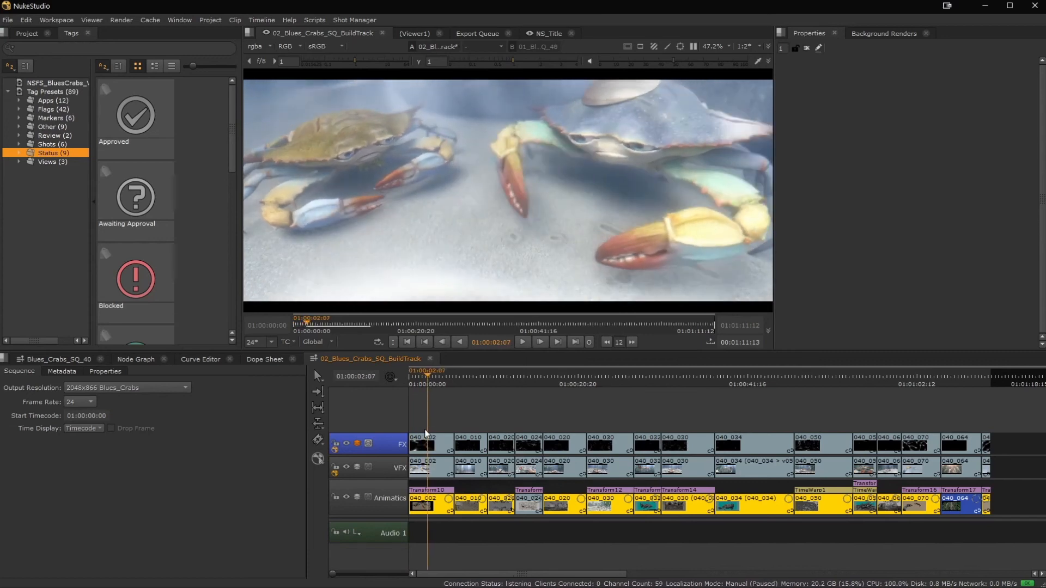
Open the 040_002 comp from the VFX 2 track, discarding unsaved comp changes, and view its FX and lighting Read nodes in turn.
double_click(438, 467)
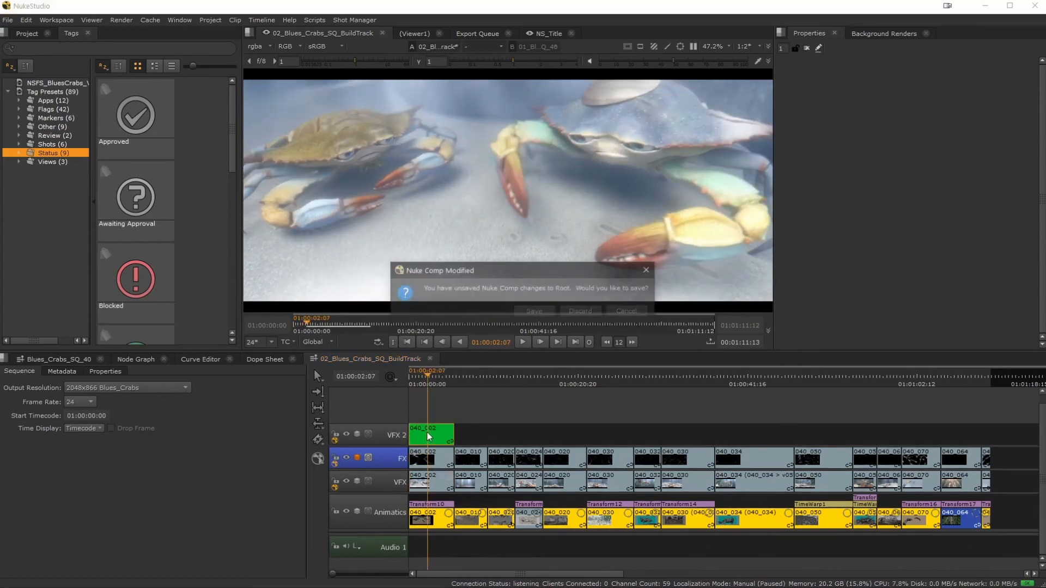
left_click(591, 312)
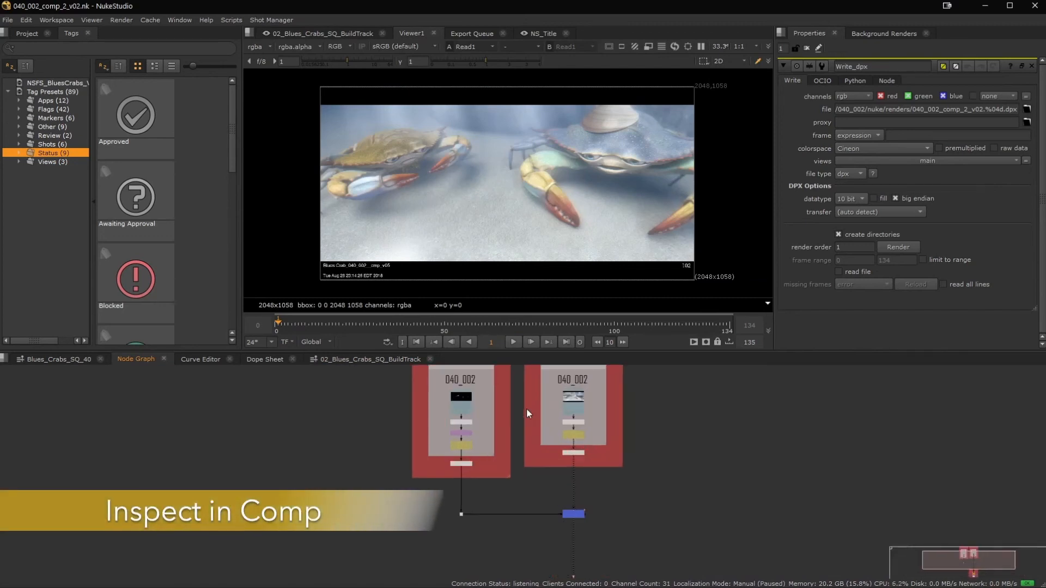
scroll(492, 401, "up", 6)
key("1")
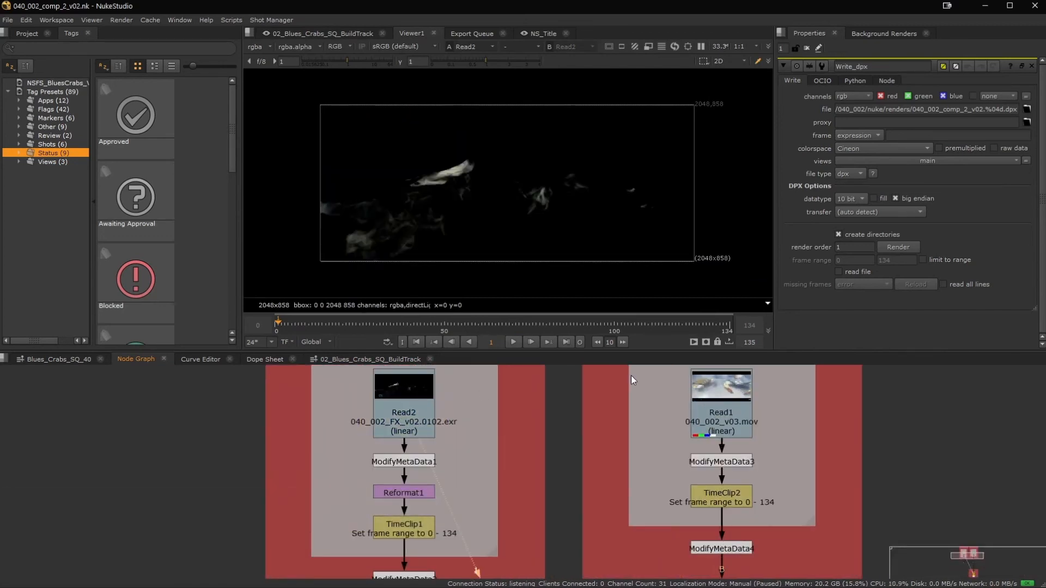
left_click(726, 403)
key("1")
left_click(829, 446)
View the Merge1 output that combines both 040_002 branches and examine the path to the 040_002_Render group.
scroll(829, 446, "down", 3)
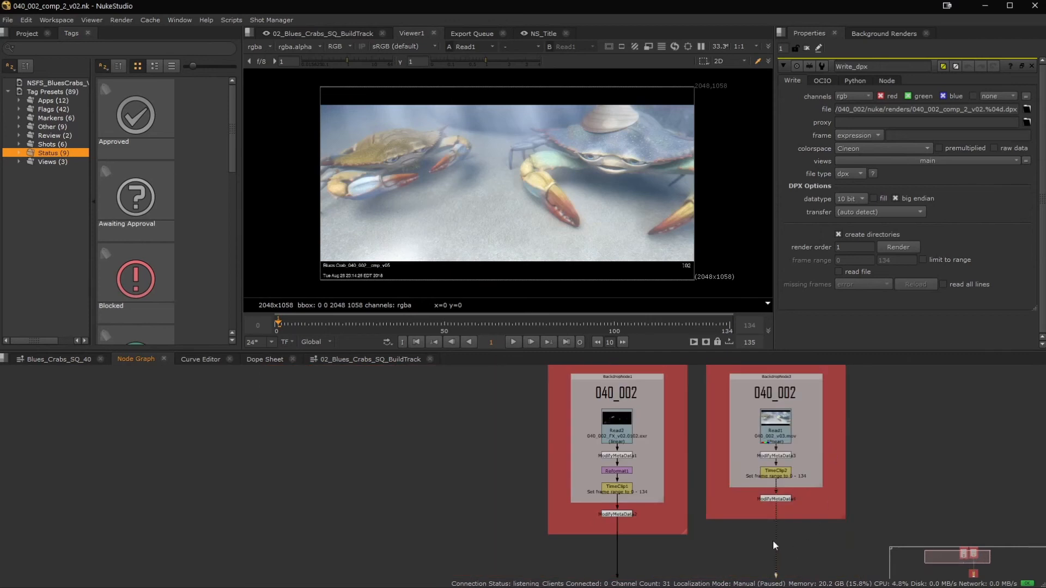
middle_click_drag(774, 568, 697, 419)
left_click(699, 433)
key("1")
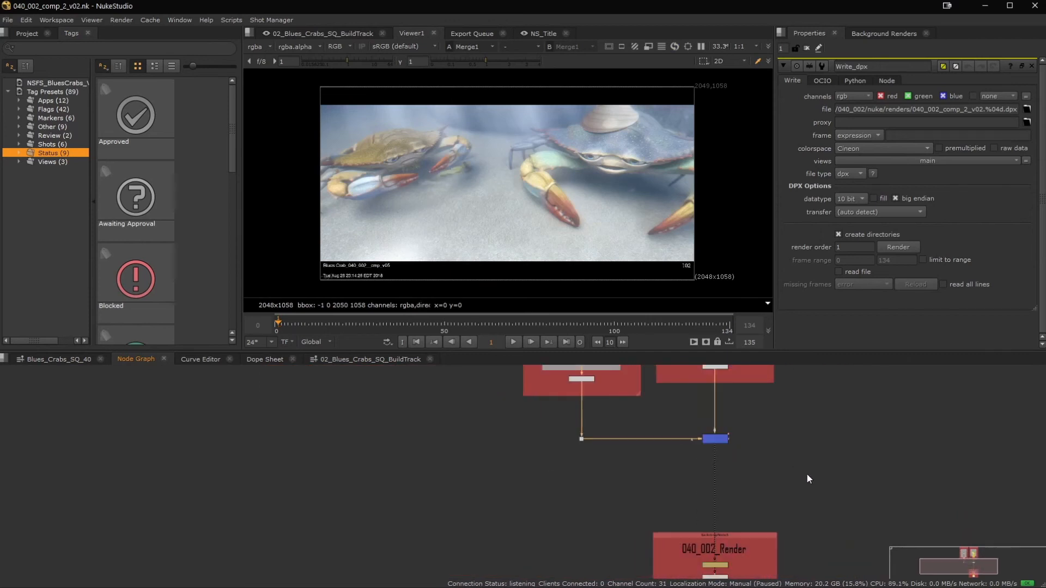
scroll(806, 473, "down", 1)
middle_click_drag(816, 516, 800, 482)
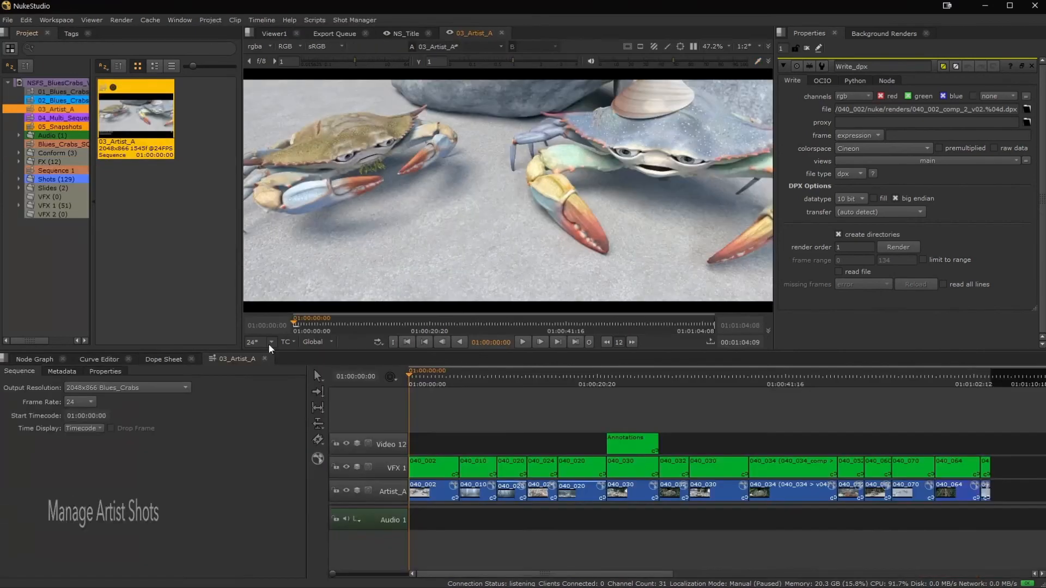
Scrub the 03_Artist_A sequence to 01:00:26:05 and open the Annotations comp for shot 040_030 from the Video 12 track.
left_click_drag(425, 378, 645, 370)
scroll(617, 427, "up", 1)
scroll(617, 426, "up", 3)
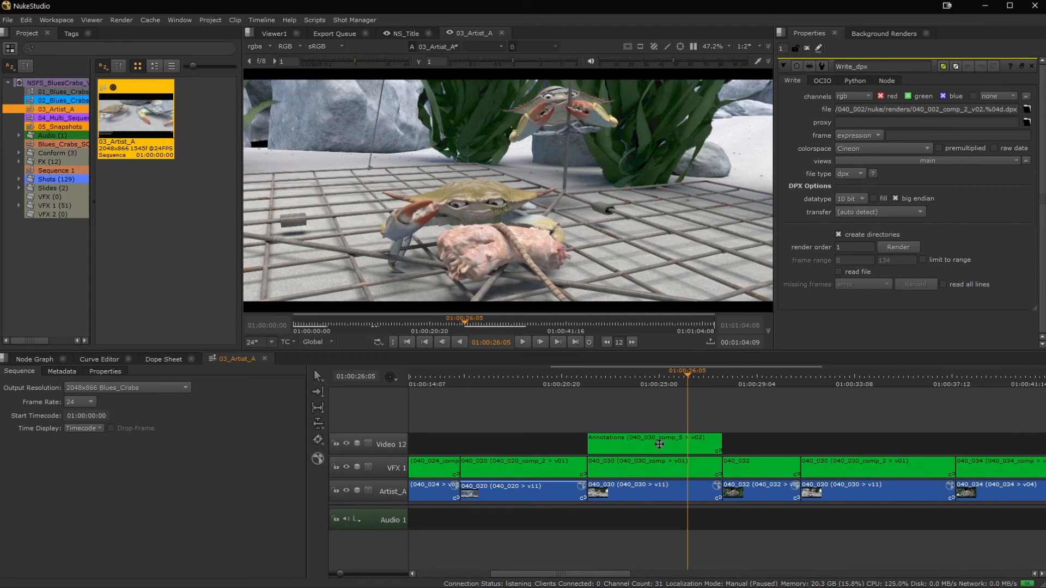
double_click(658, 445)
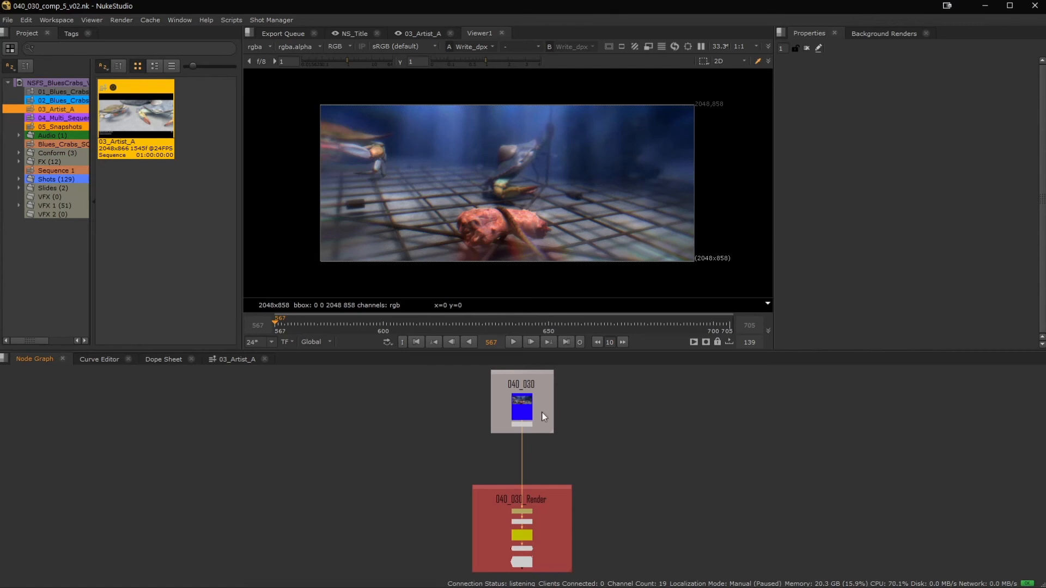
View the Precomp1 annotations node from the 040_030_Render group and open its properties.
scroll(539, 430, "up", 3)
scroll(527, 433, "up", 3)
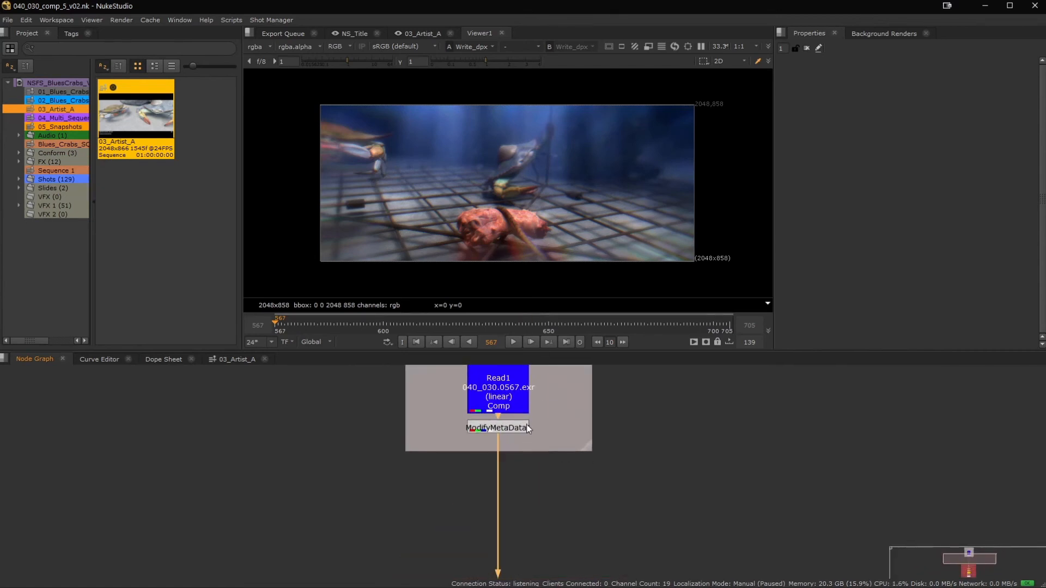
scroll(580, 485, "down", 3)
middle_click_drag(581, 557, 479, 378)
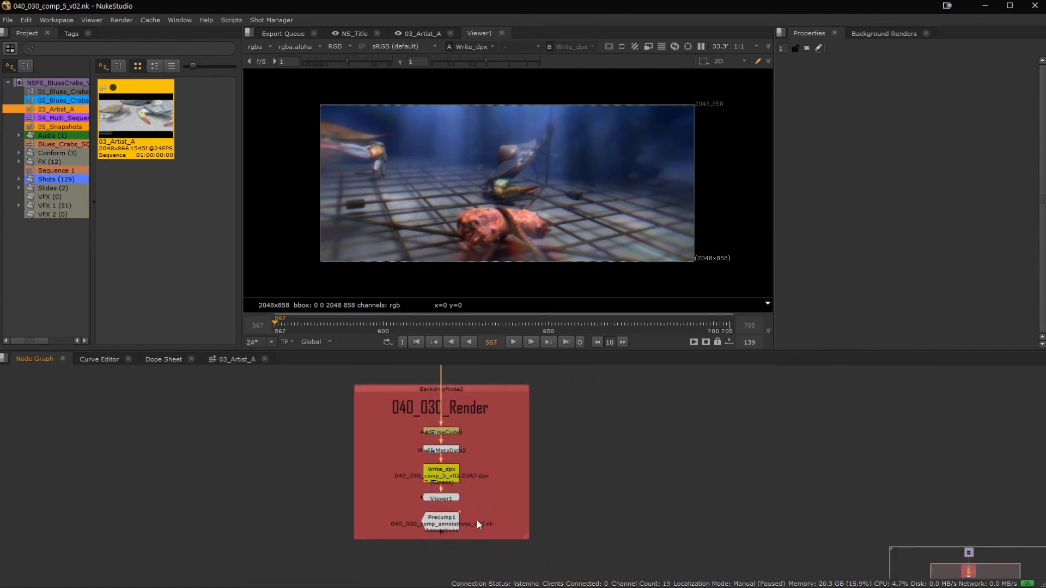
middle_click_drag(476, 521, 550, 488)
scroll(526, 244, "up", 1)
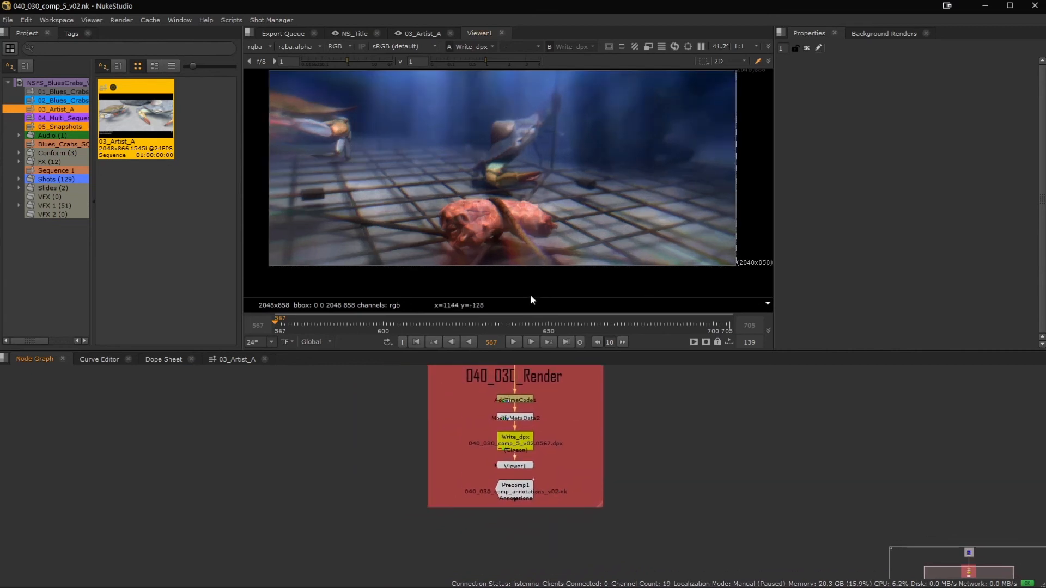
left_click(518, 491)
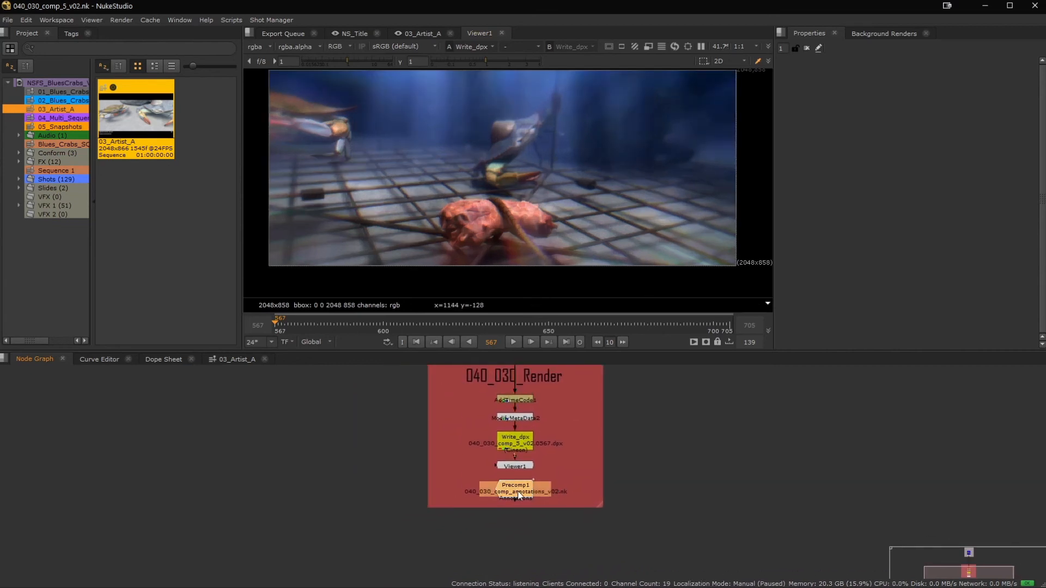
key("1")
double_click(517, 492)
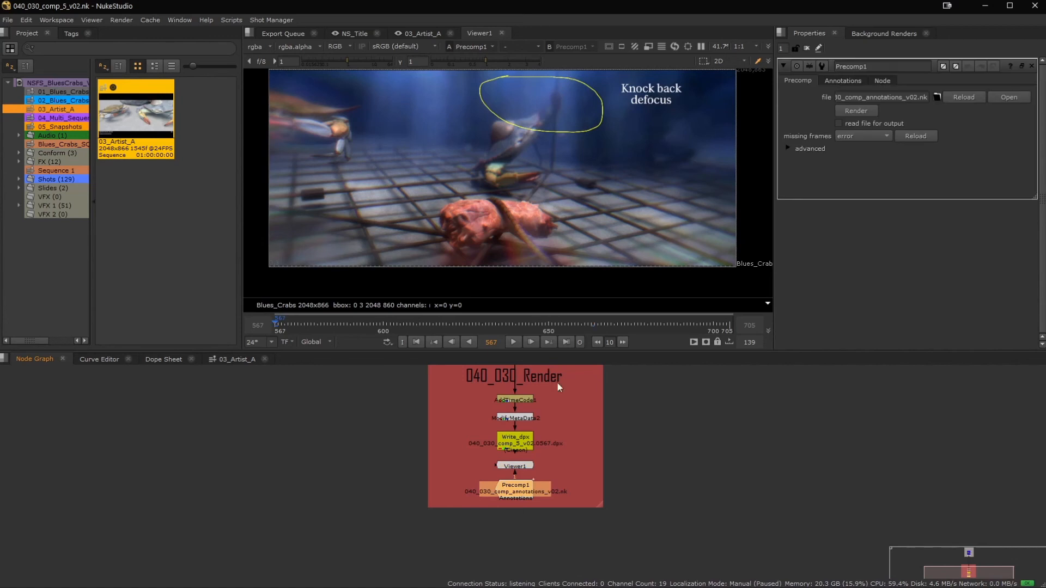
Reframe the annotated image and advance Precomp1 to annotation 2.
middle_click_drag(543, 148, 543, 172)
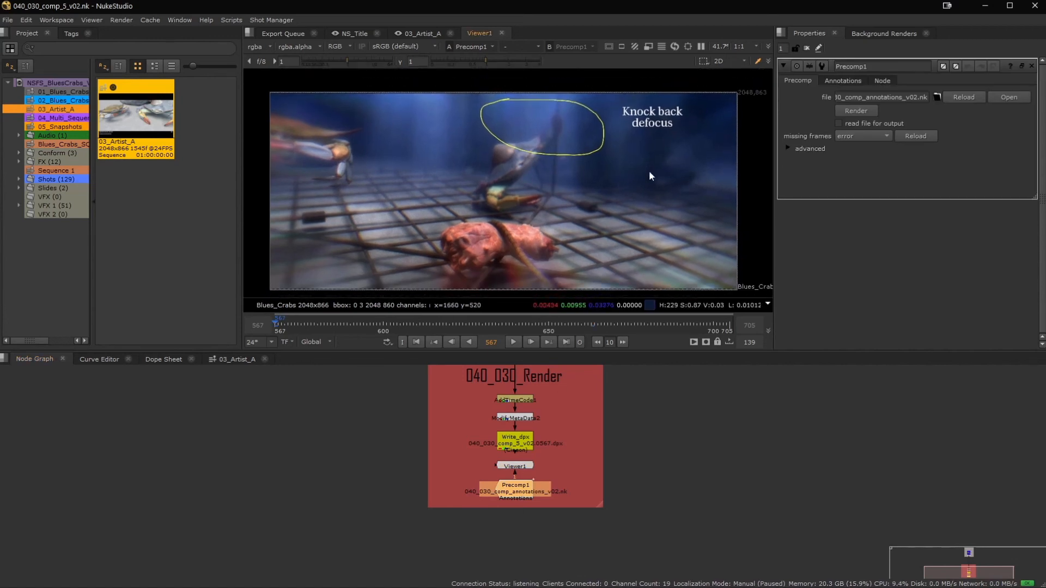
left_click(862, 81)
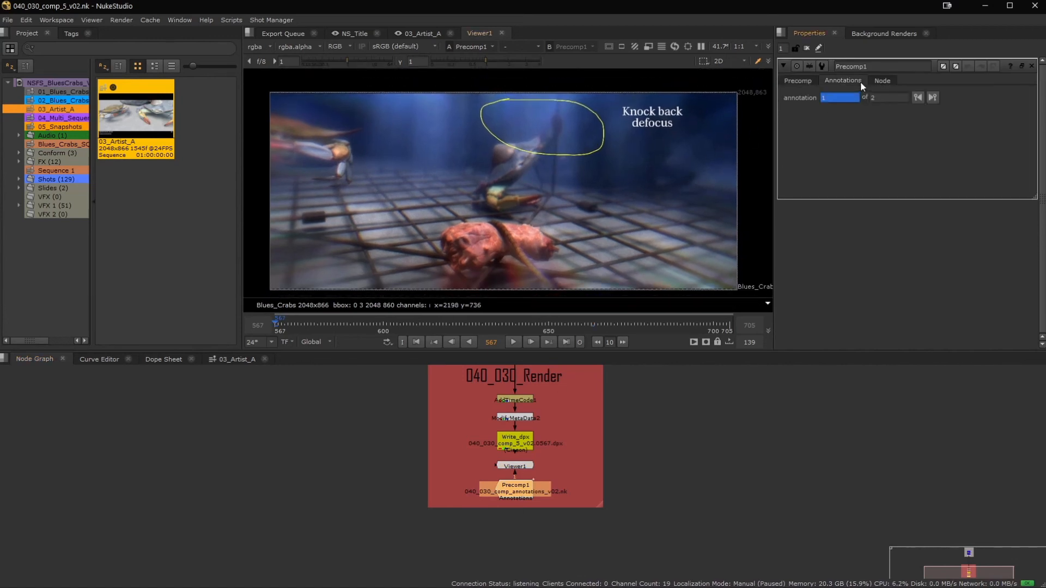
left_click(933, 98)
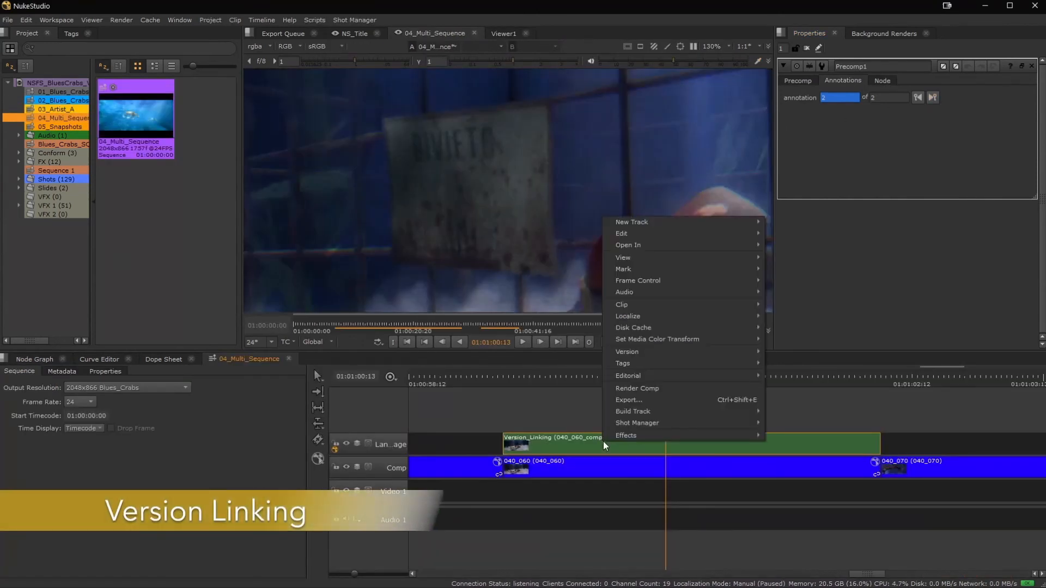
Version up the Version_Linking clip above shot 040_060 in 04_Multi_Sequence to v03 and inspect its sign close up.
mouse_move(683, 353)
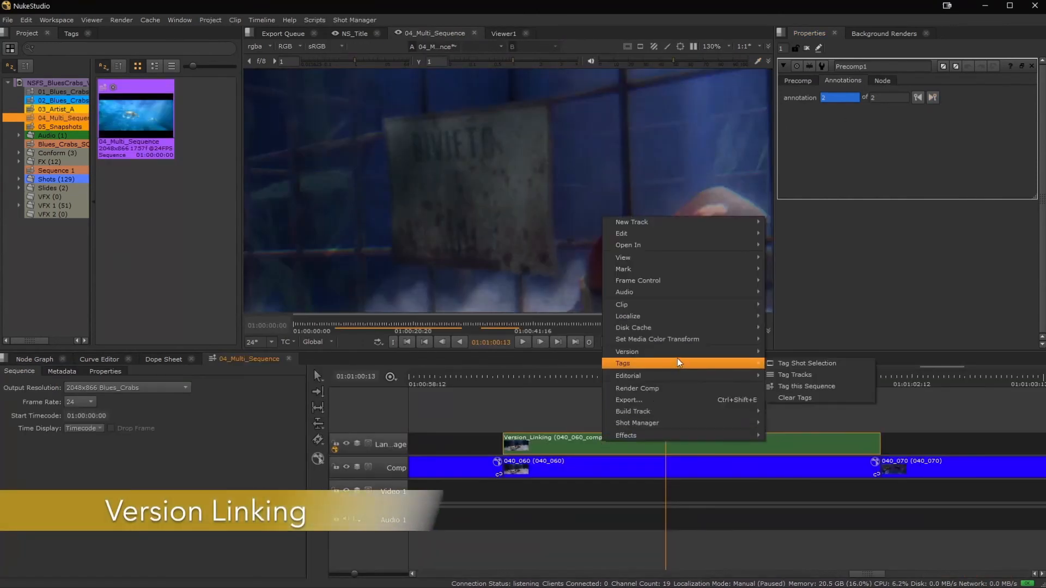
left_click(798, 363)
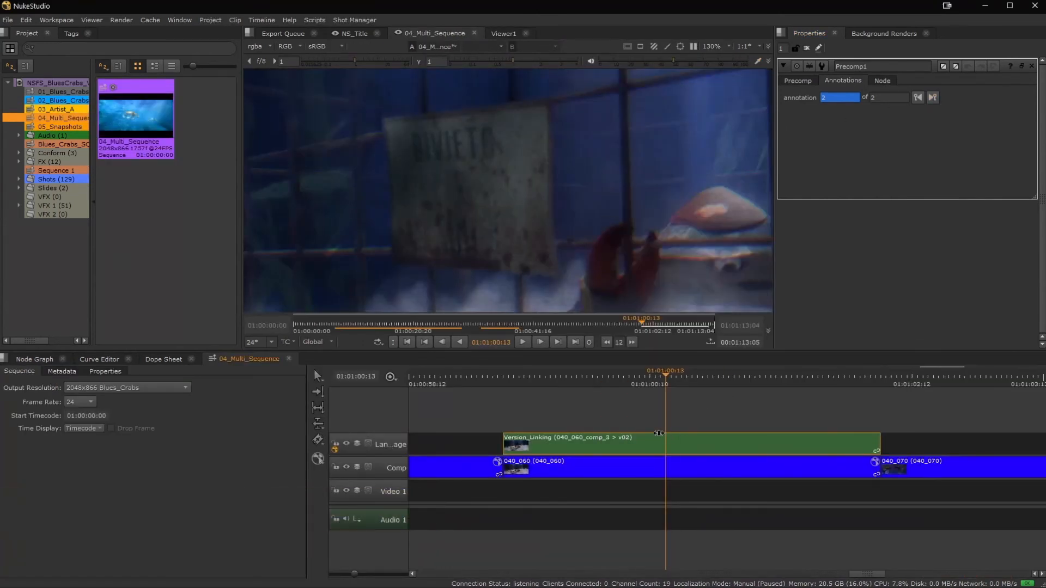
key("alt+Up")
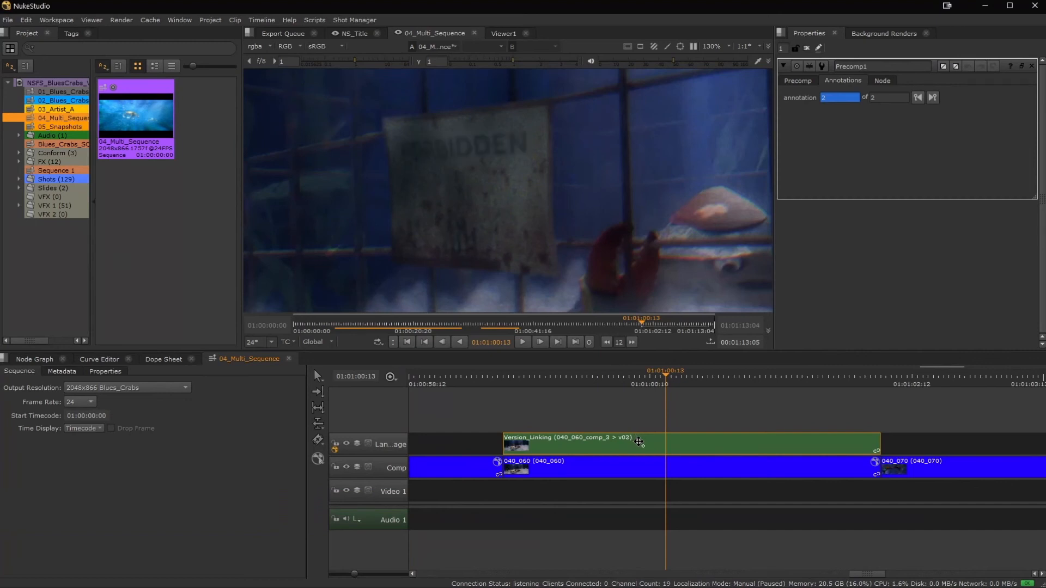
scroll(518, 185, "up", 3)
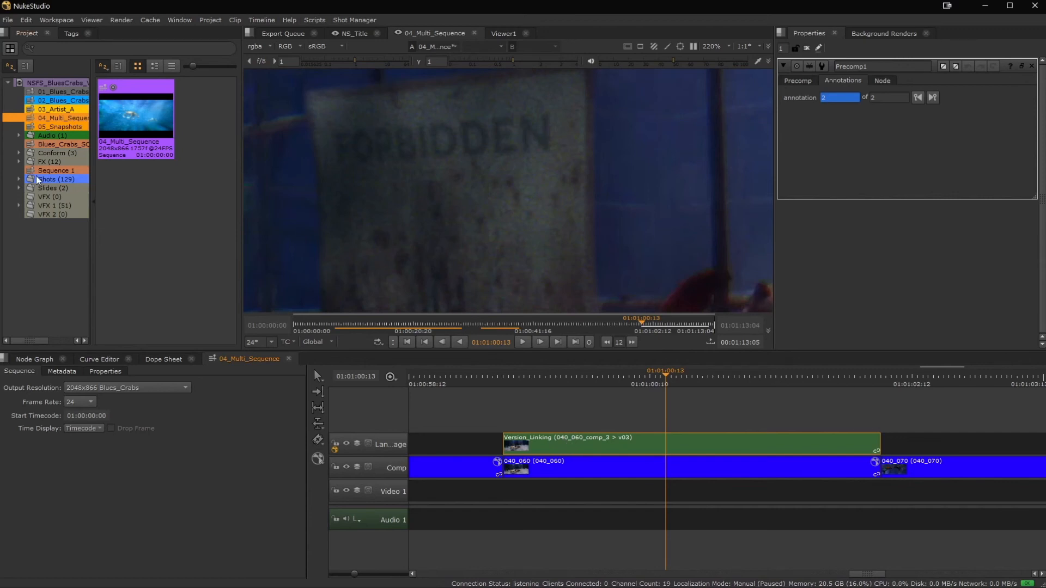
Restore the "Rought Cut 01" snapshot of the 05_Snapshots sequence and scrub its timeline to 01:00:25:05.
left_click(33, 129)
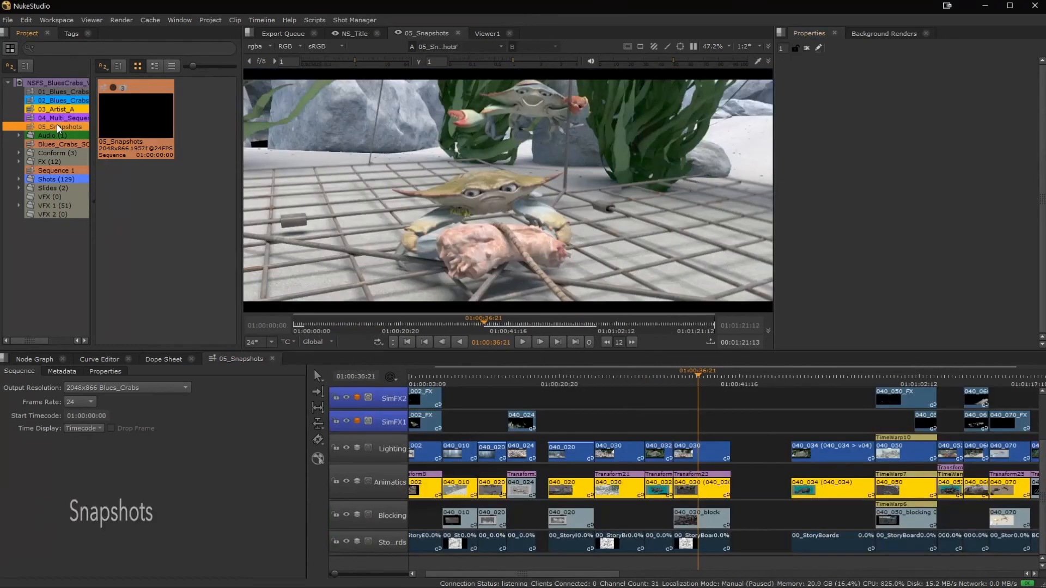
right_click(56, 127)
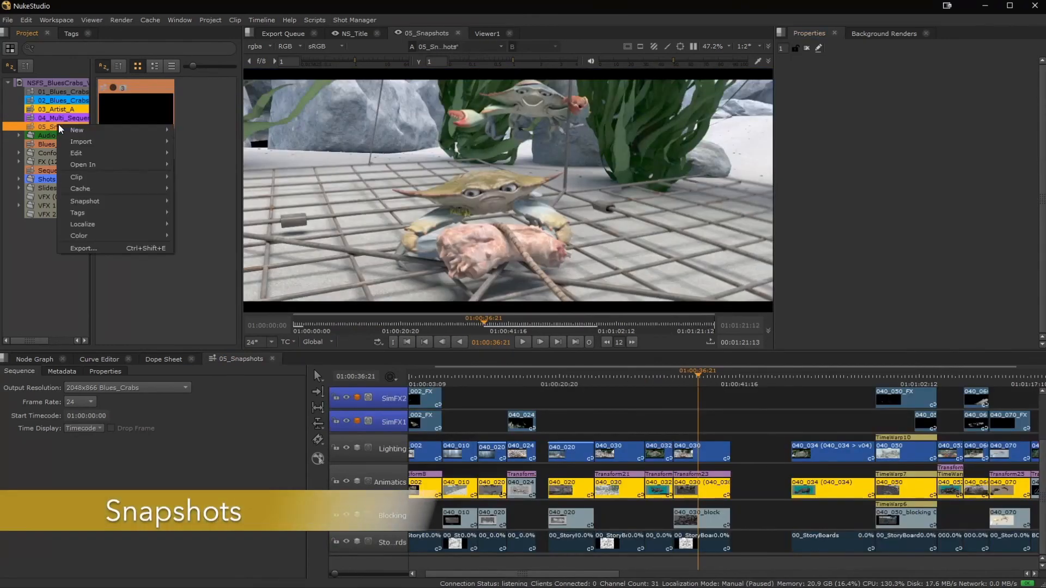
mouse_move(94, 201)
mouse_move(215, 212)
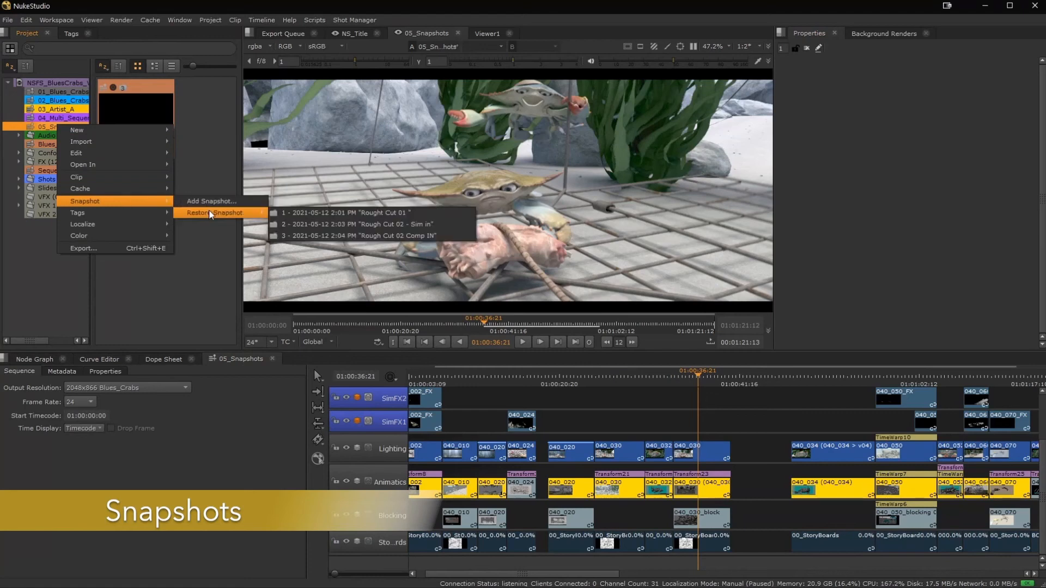
left_click(329, 214)
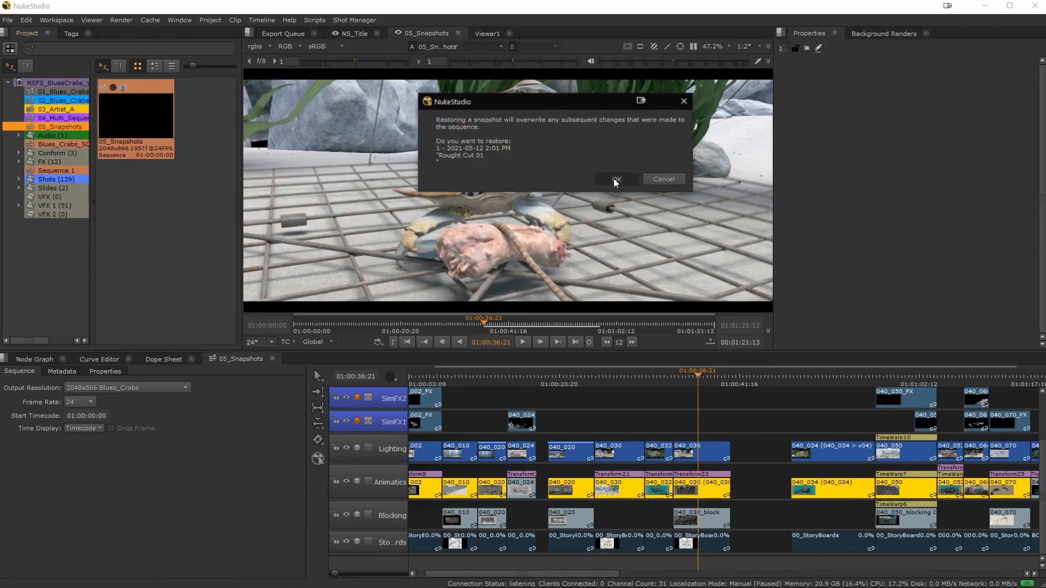
left_click(614, 180)
left_click_drag(511, 374, 607, 371)
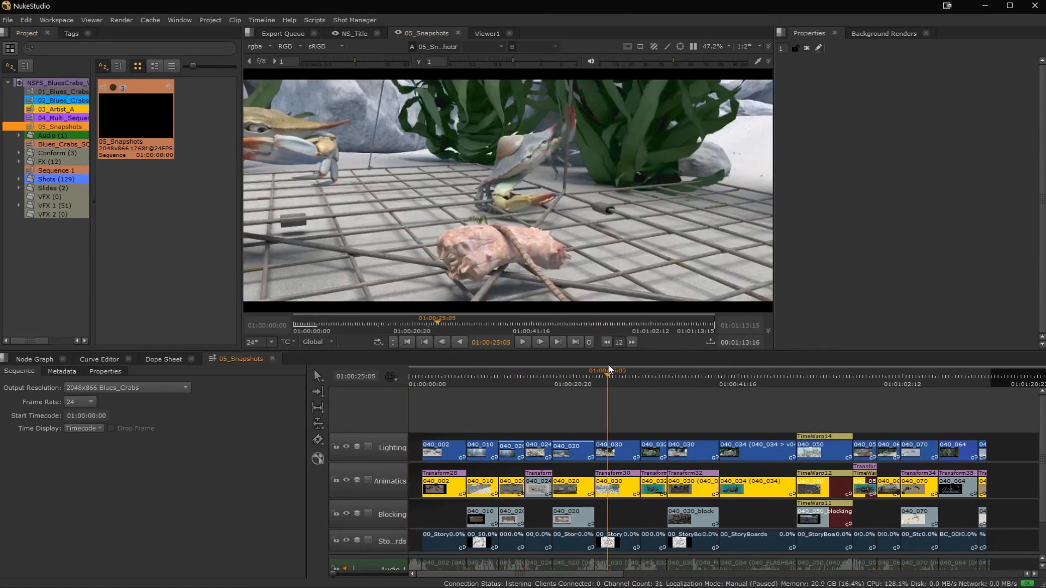
Restore the first snapshot in the 05_Snapshots list again and scrub through the resulting sequence.
right_click(64, 128)
mouse_move(109, 203)
mouse_move(270, 215)
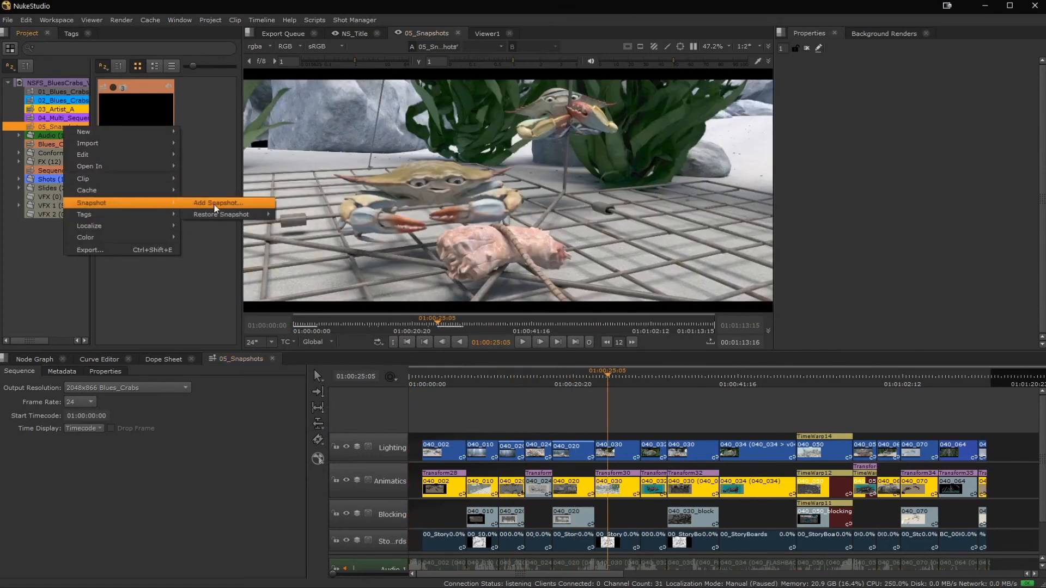
left_click(327, 214)
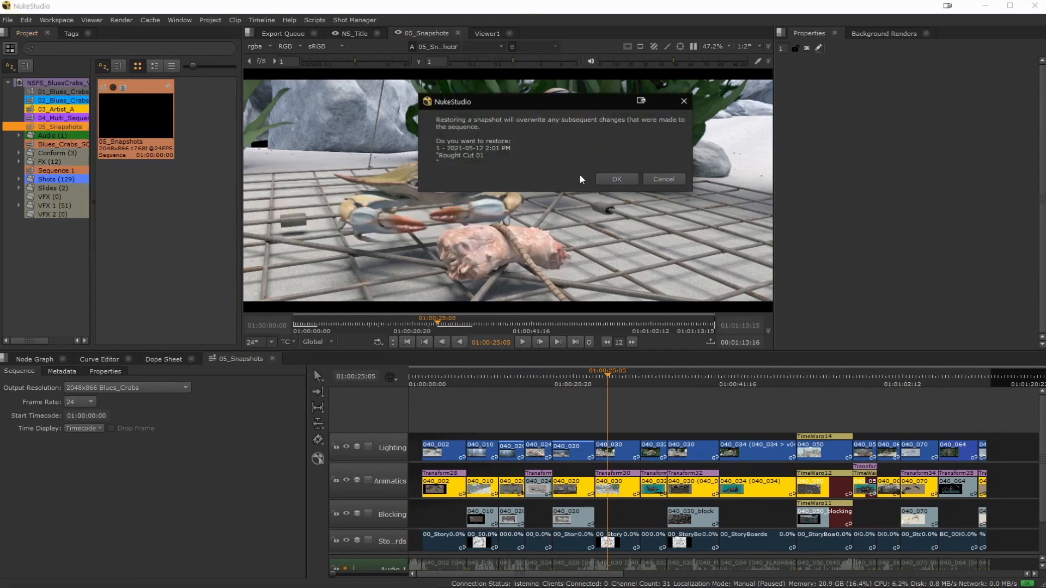
left_click(624, 182)
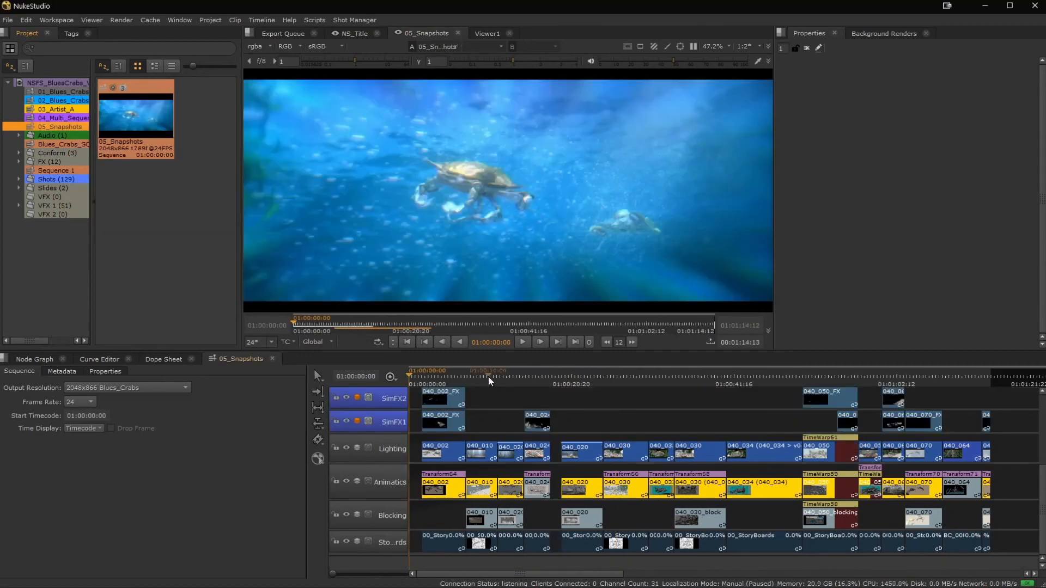
left_click(517, 377)
mouse_move(522, 380)
left_mouse_down()
mouse_move(555, 379)
mouse_move(541, 379)
left_mouse_up()
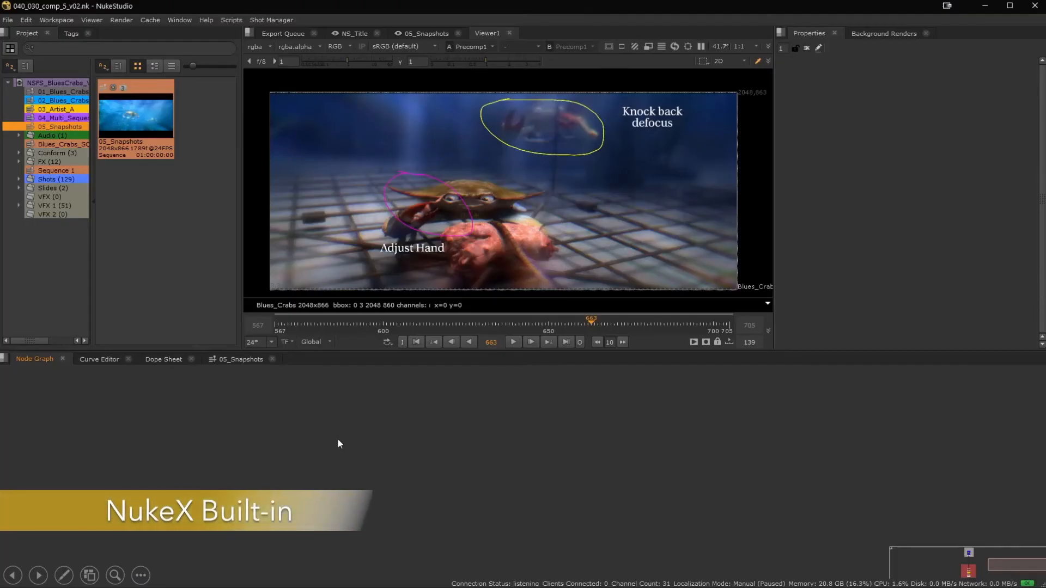
Add a SmartVector node in an empty area of the 040_030 comp's node graph.
key("Tab")
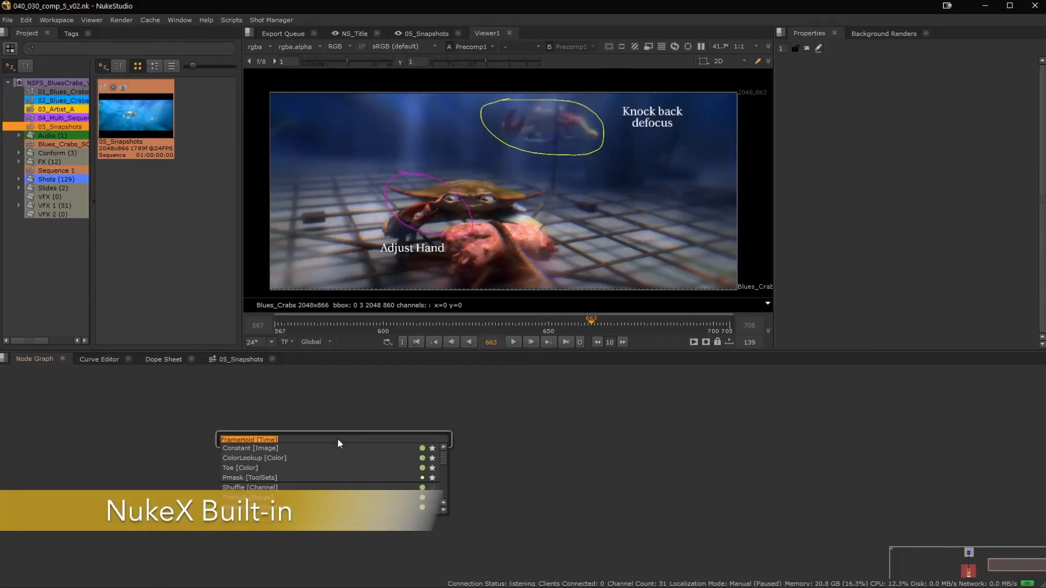
type("smart")
key("Return")
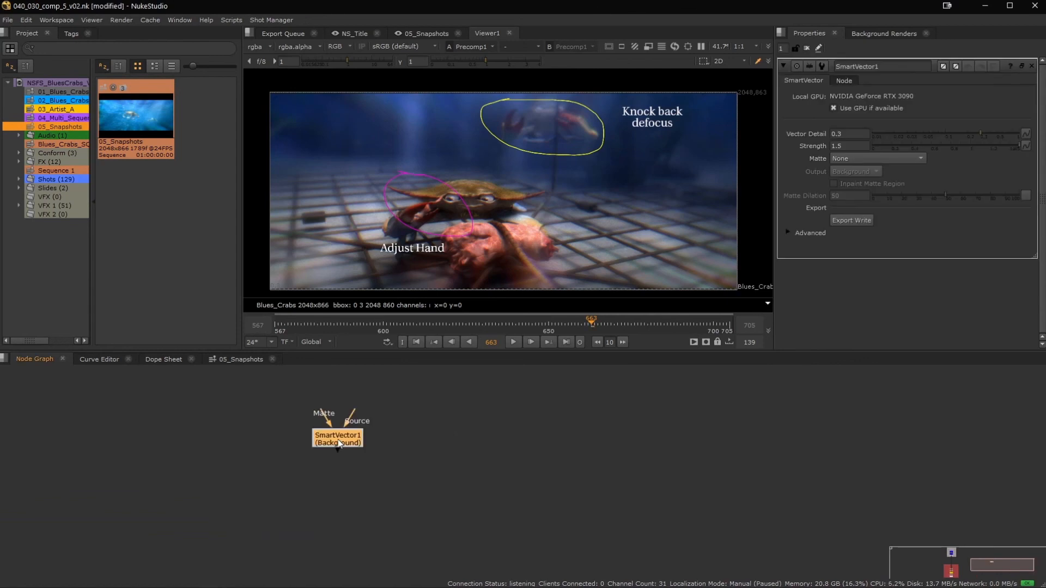
Add a CameraTracker node beside the SmartVector node in the node graph.
key("Tab")
type("camera")
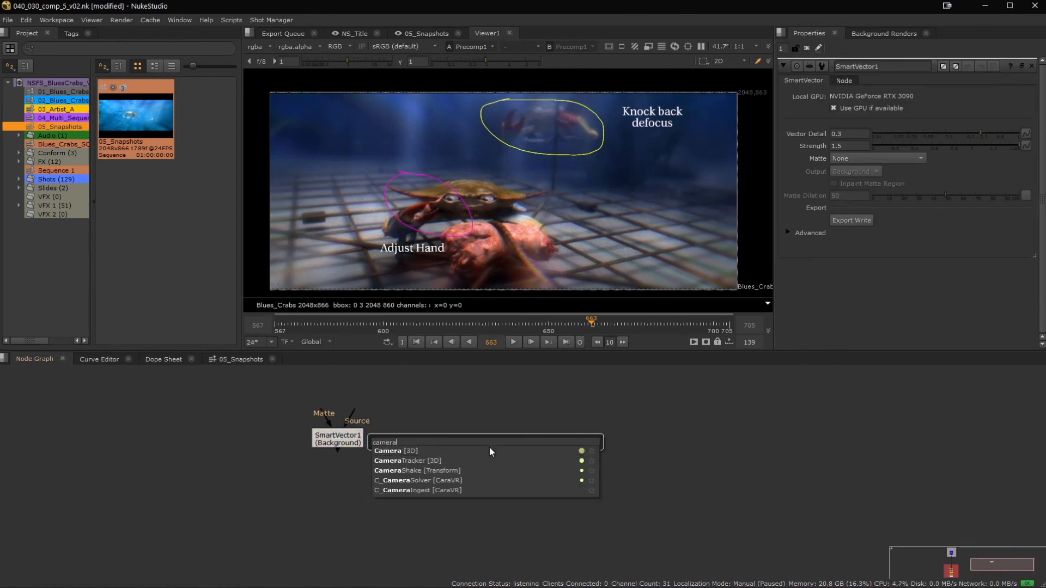
key("Down")
key("Return")
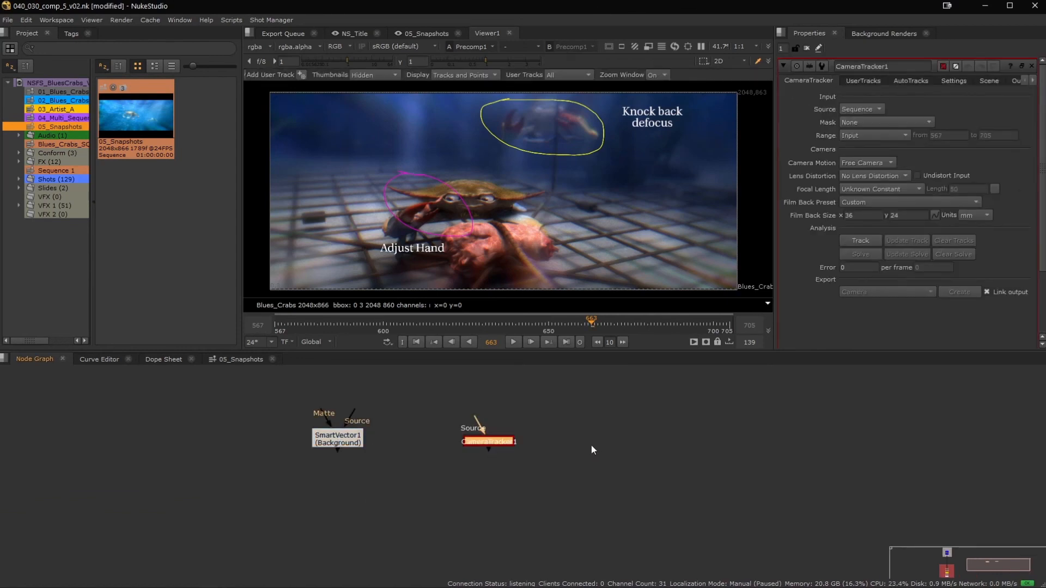
Add a CopyCat node in the empty area beside the CameraTracker node.
middle_click_drag(590, 446, 375, 425)
key("Tab")
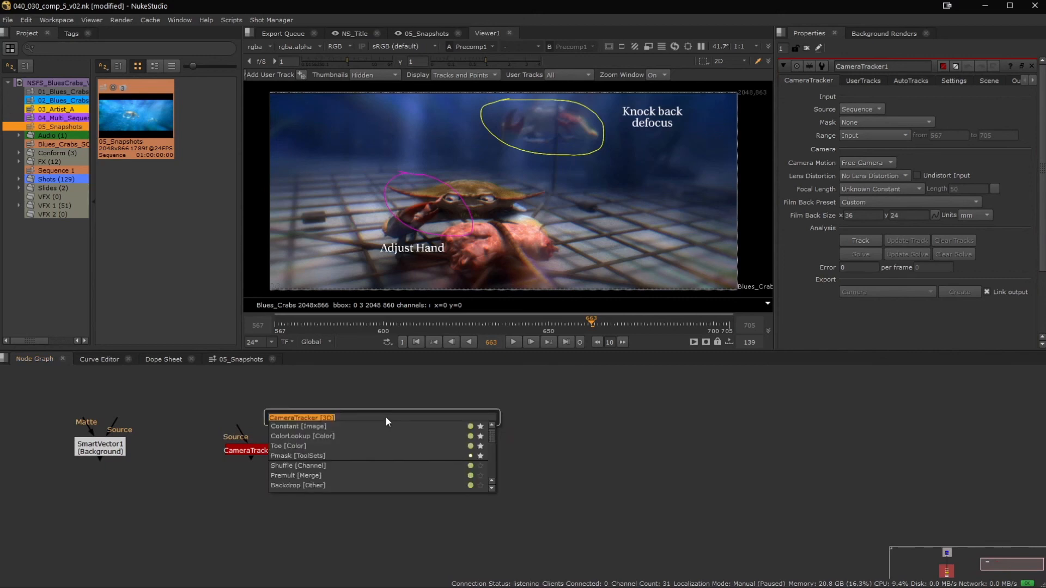
type("copycat")
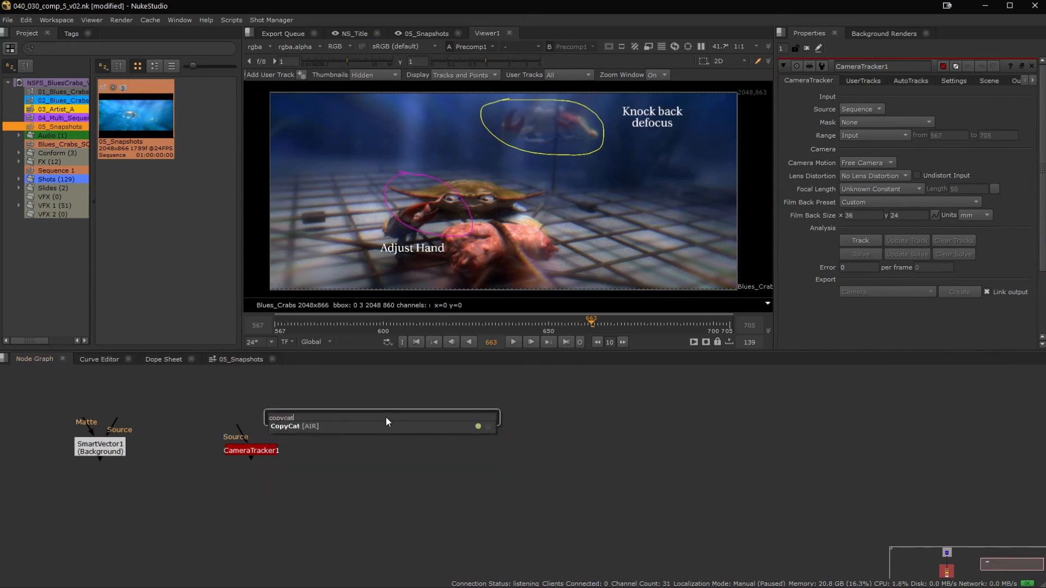
key("Return")
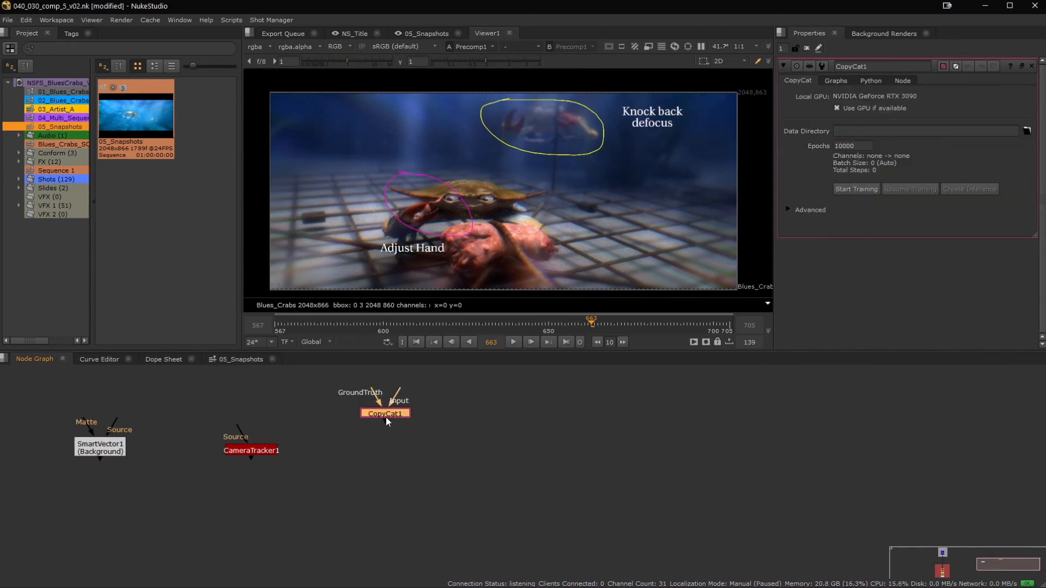
Add an Inference node in the empty area beyond the CopyCat node.
left_click(566, 449)
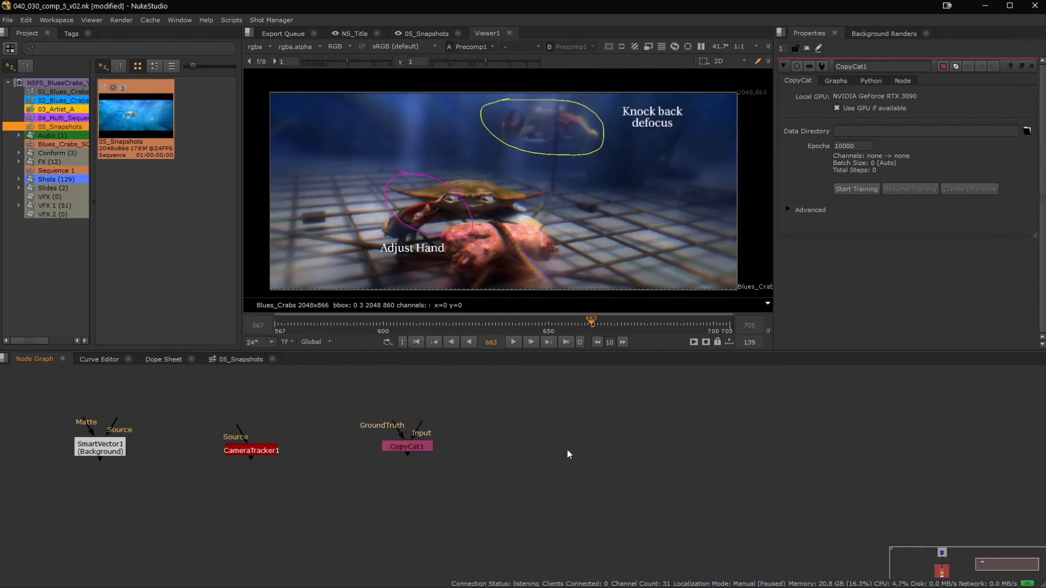
key("Tab")
type("inference")
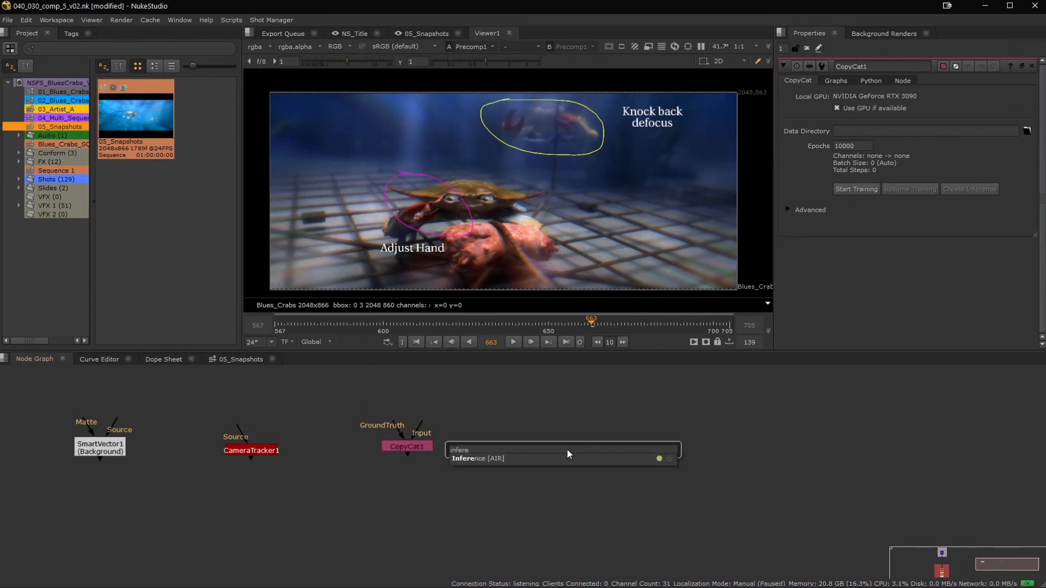
key("Return")
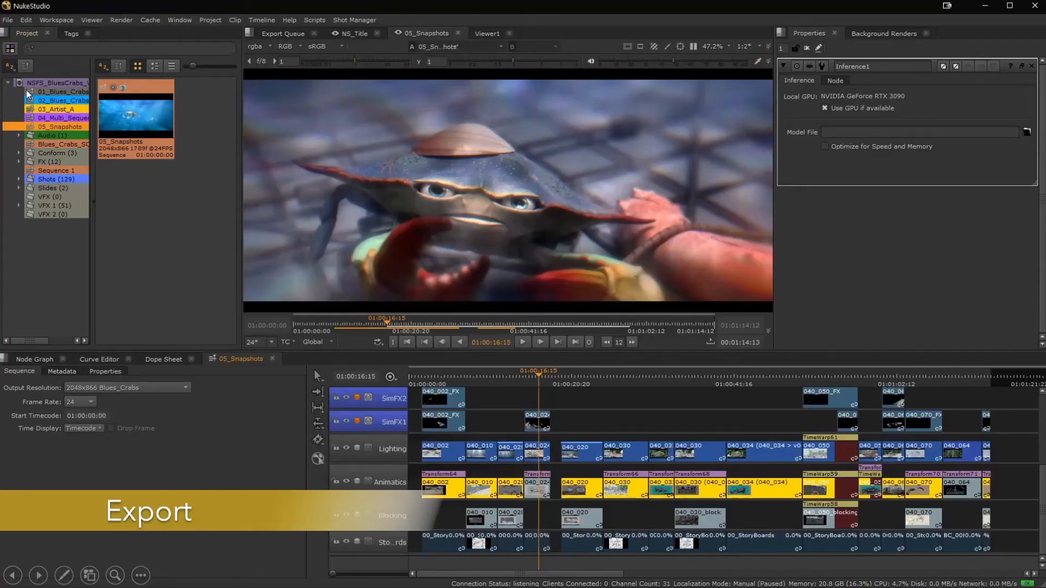
Start an export of the 01_Blues_Crabs_SQ_40 sequence and choose the Final Cut Pro 7 XML preset.
left_click(39, 94)
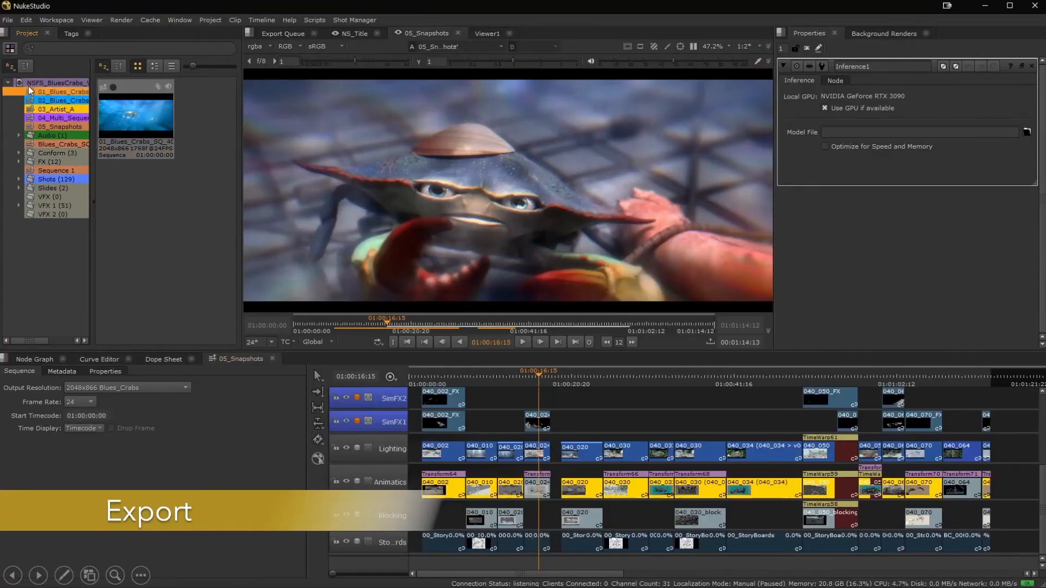
right_click(57, 99)
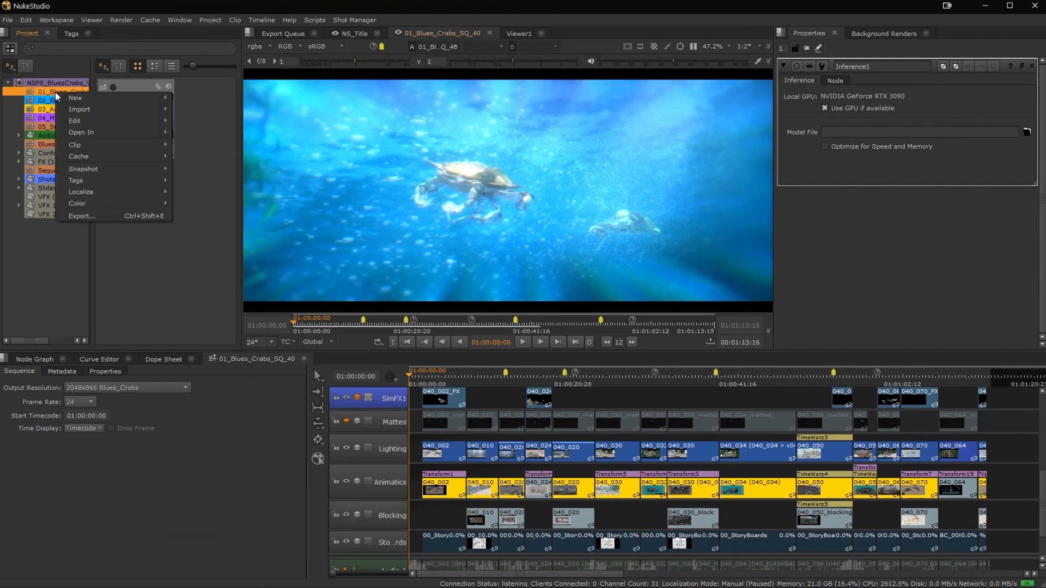
left_click(81, 215)
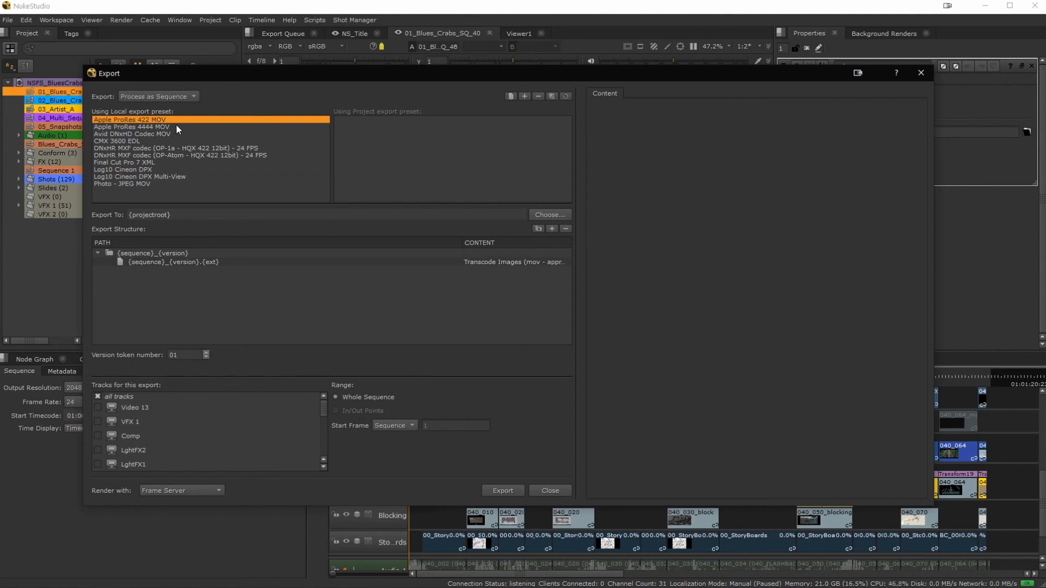
left_click(149, 161)
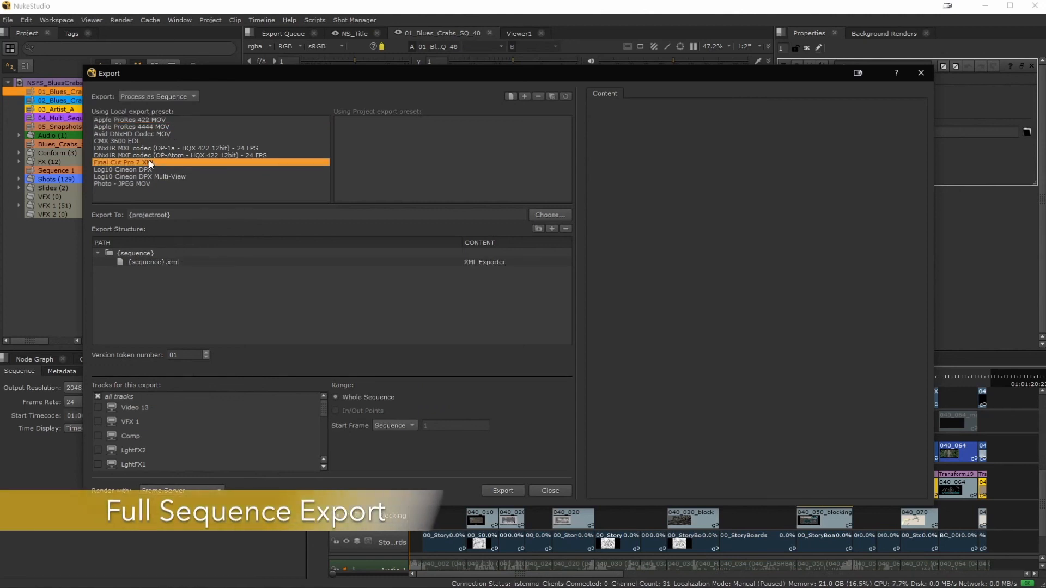
Switch the export to Process as Shots and choose the Transcode Shots DPX preset with Transcode Images content.
left_click(169, 96)
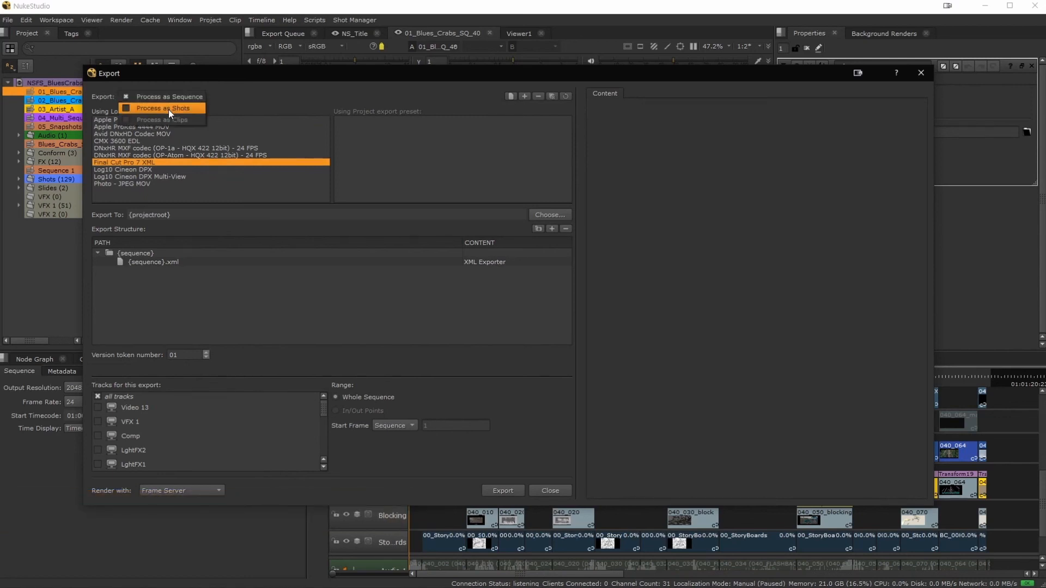
left_click(168, 108)
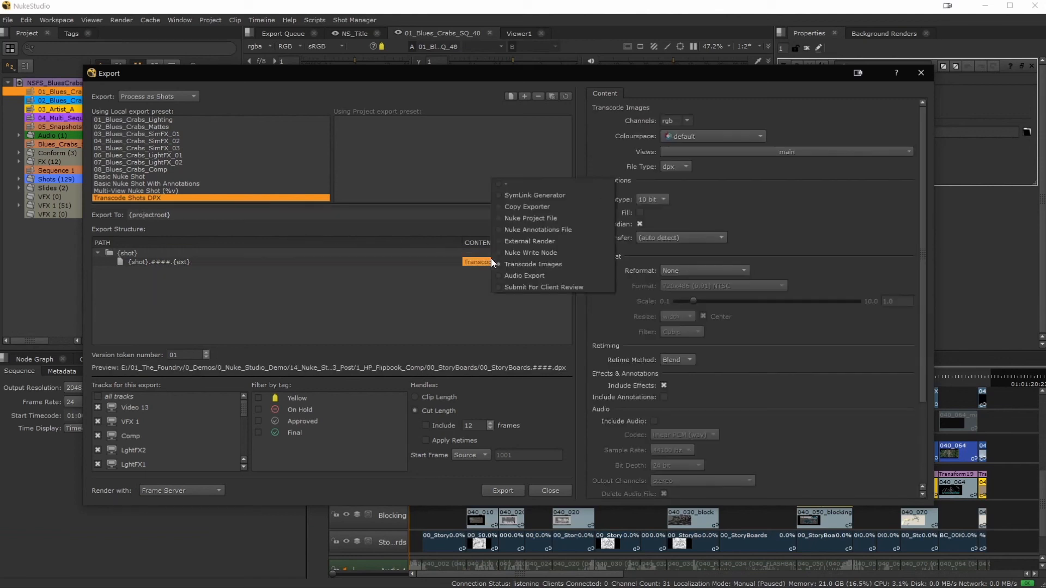
left_click(779, 199)
Set the transcode's file type to exr and its compression to DWAA.
left_click(680, 167)
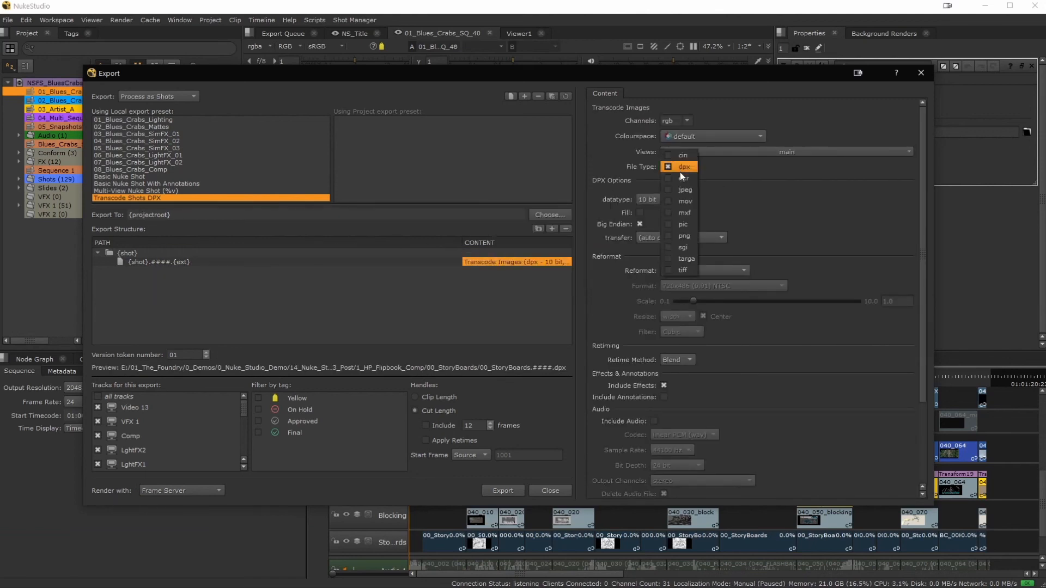
left_click(681, 178)
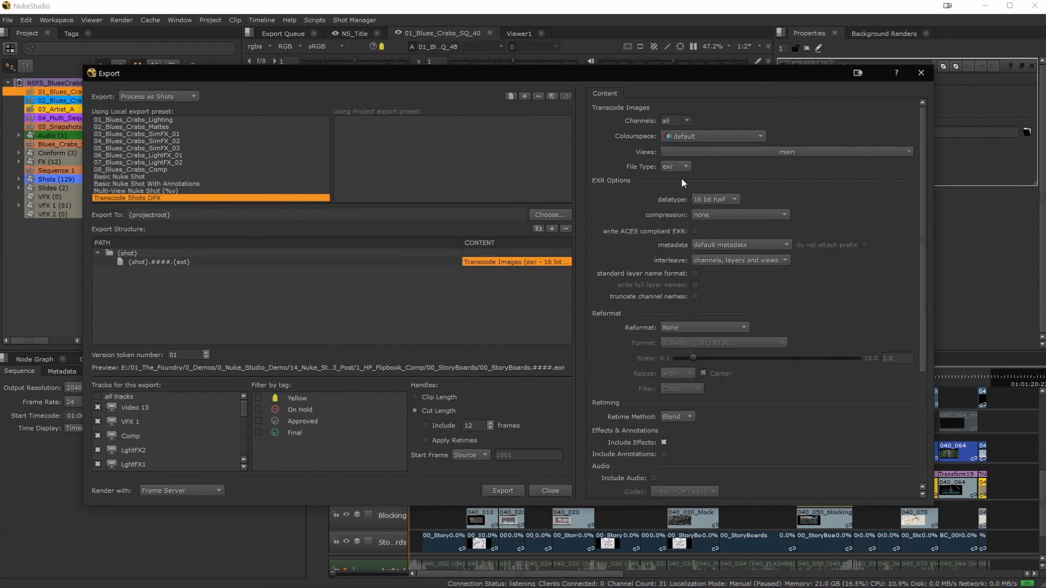
left_click(710, 213)
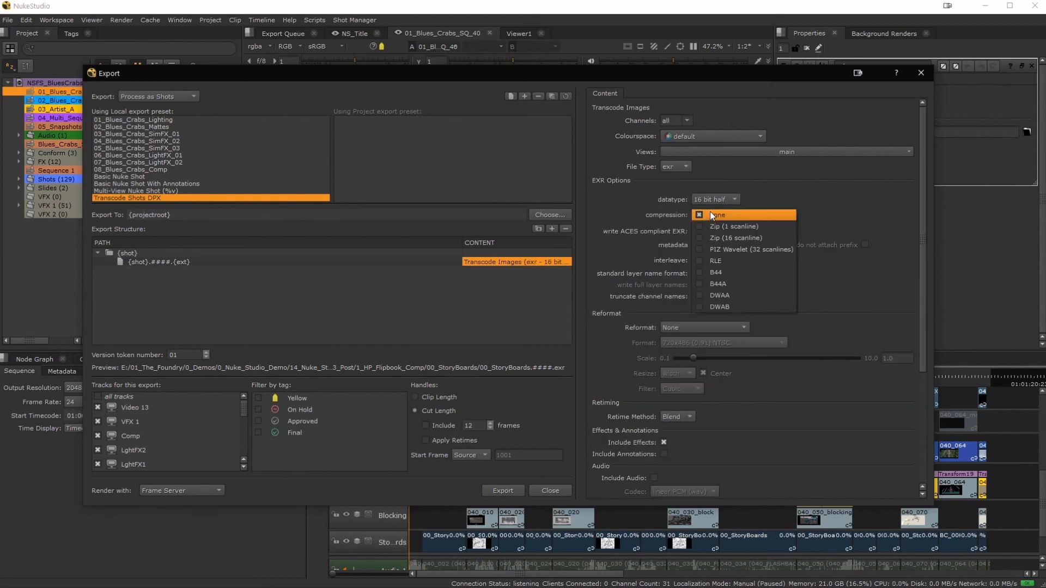
left_click(724, 297)
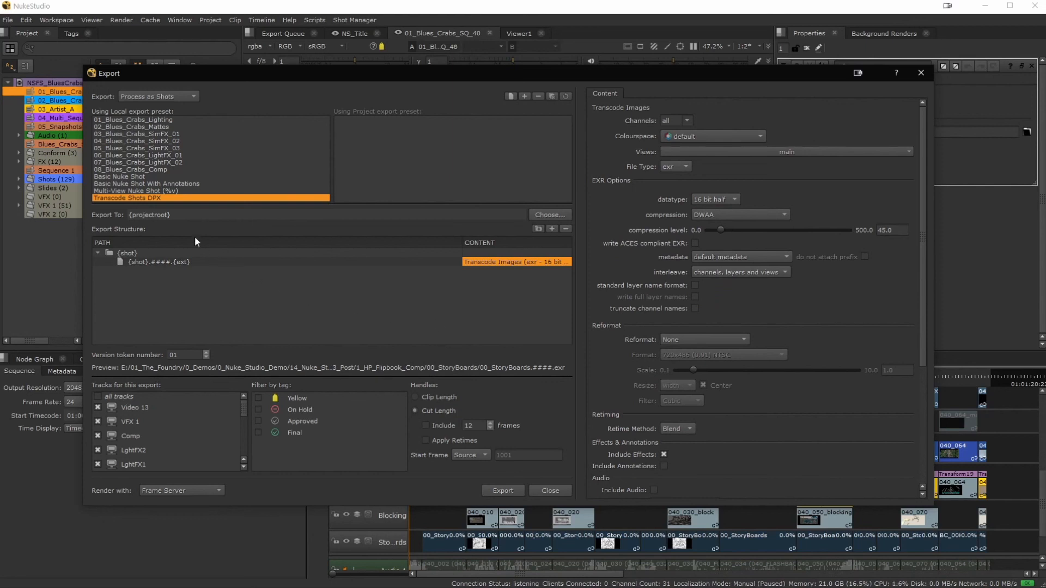
Choose the Basic Nuke Shot preset and show the settings of its Nuke Project File content.
left_click(127, 176)
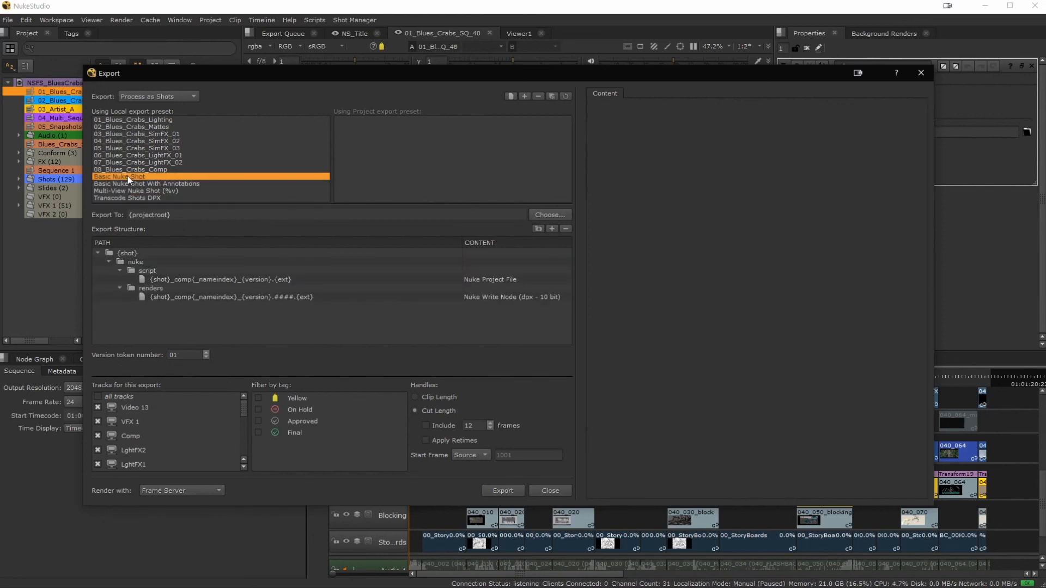
left_click(523, 279)
left_click(826, 389)
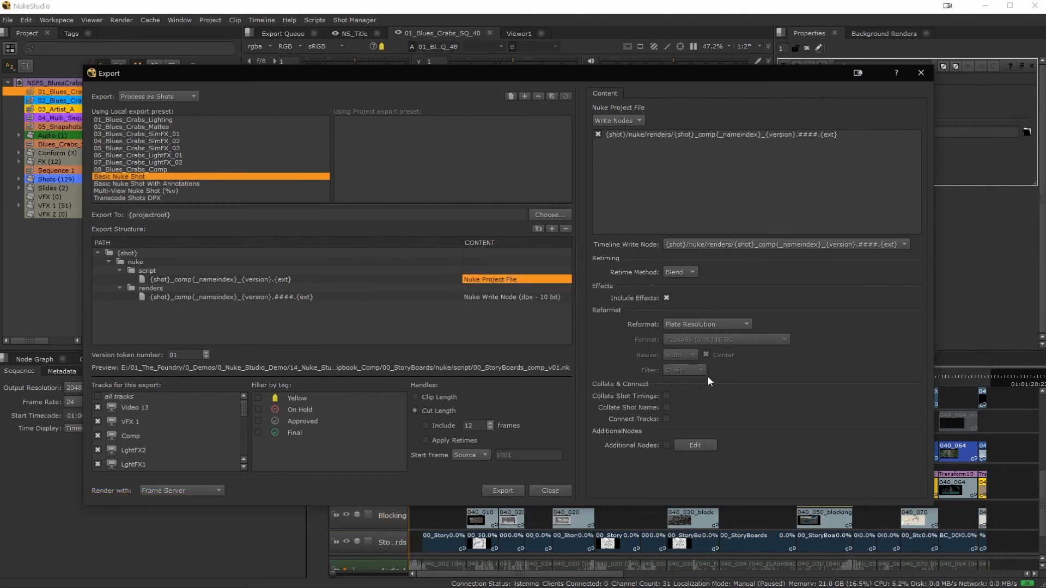
Add an entry applied to Shot in the Nuke Project File's additional nodes setup and accept it.
left_click(705, 443)
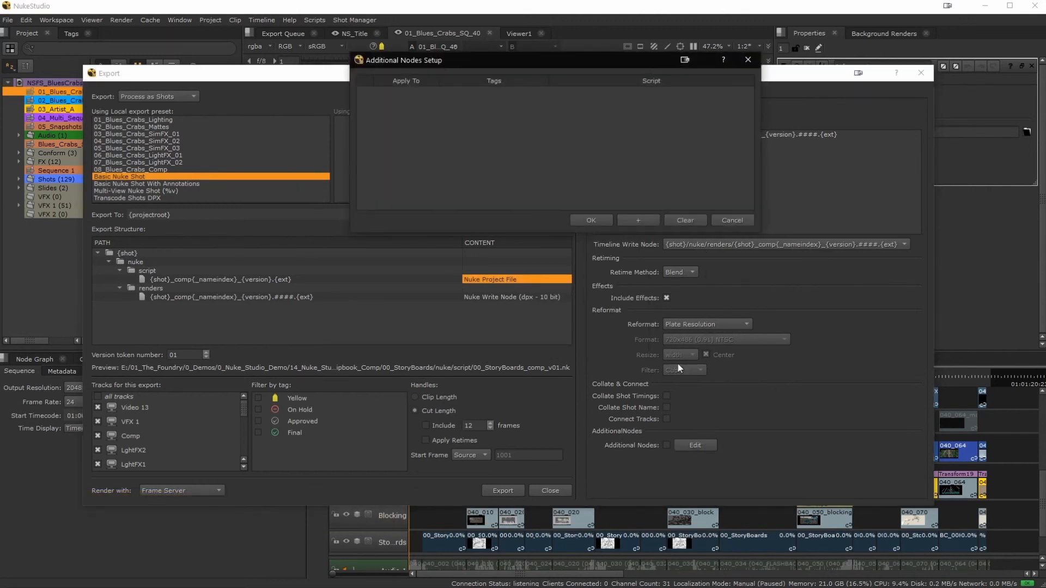
left_click(635, 221)
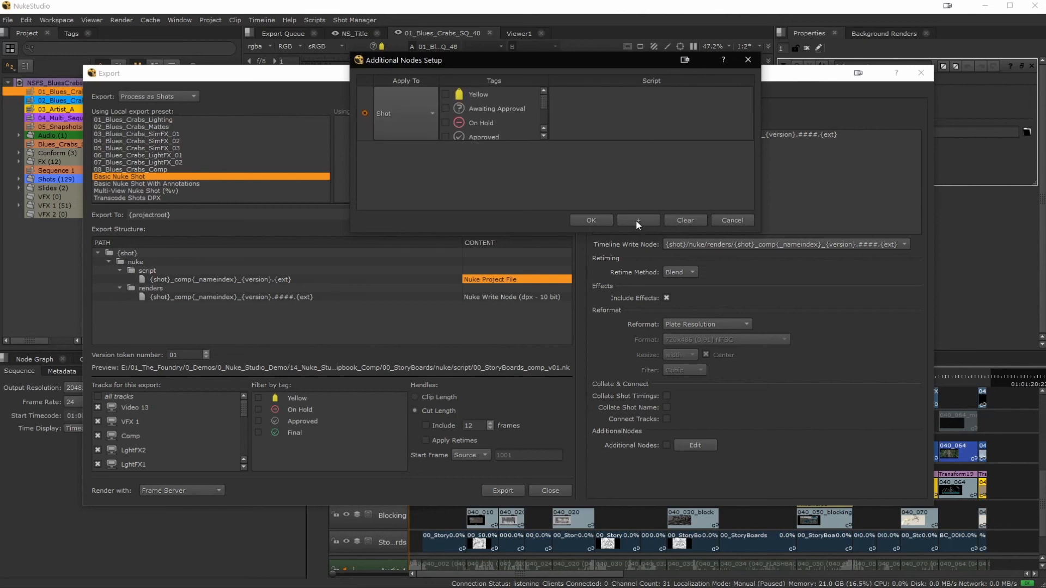
left_click(591, 219)
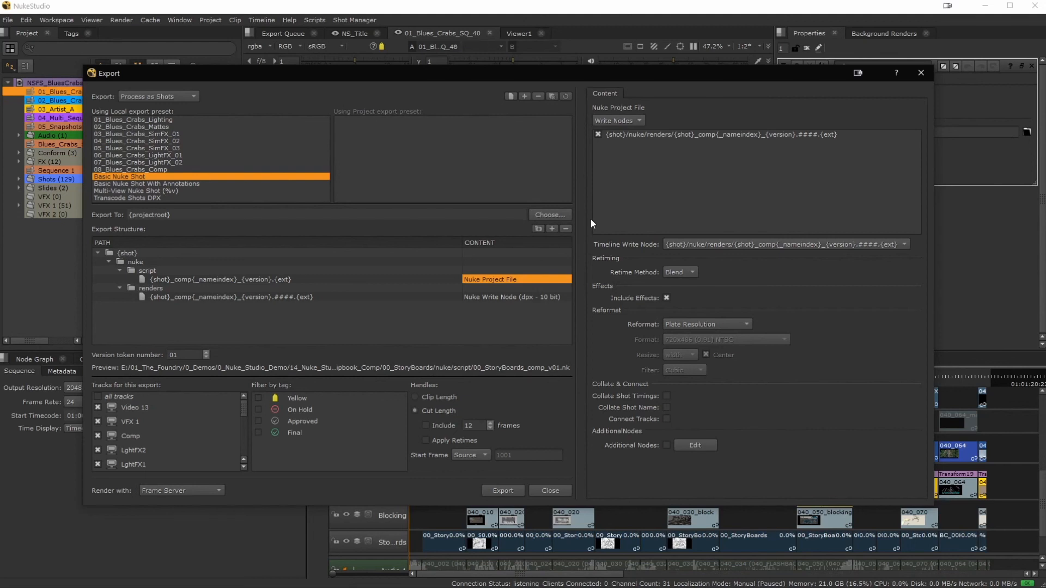
Set the Basic Nuke Shot preset's Nuke Write Node to rgb channels and the texture_paint (sRGB) colourspace.
left_click(512, 295)
left_click(621, 422)
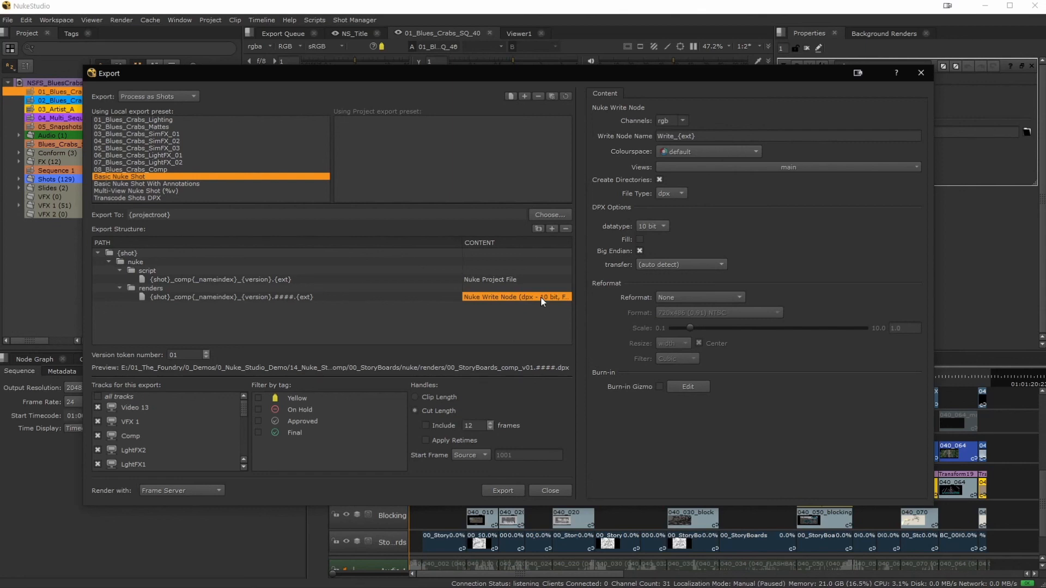
left_click(683, 122)
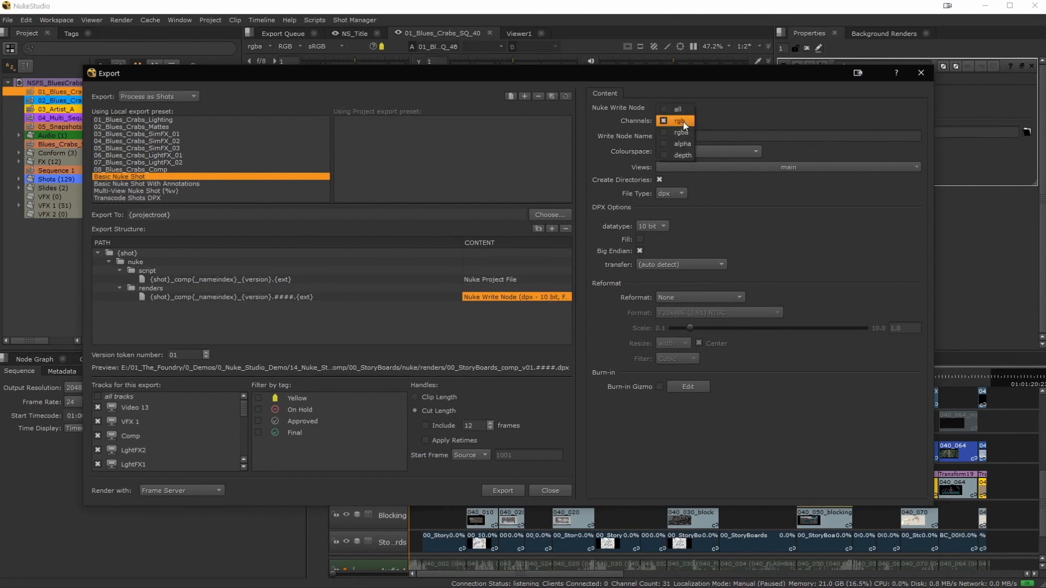
left_click(683, 122)
left_click(706, 151)
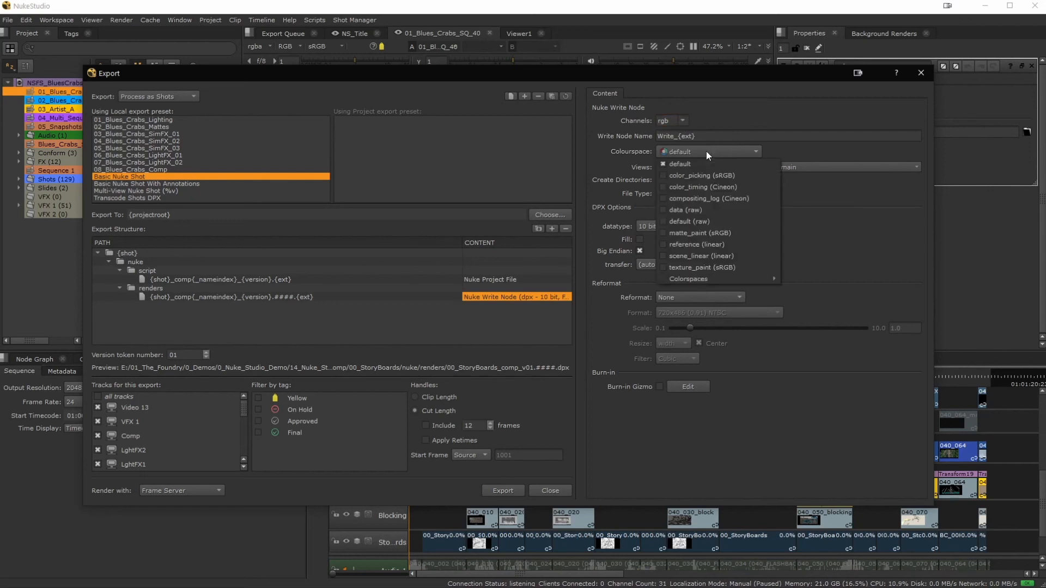
left_click(704, 267)
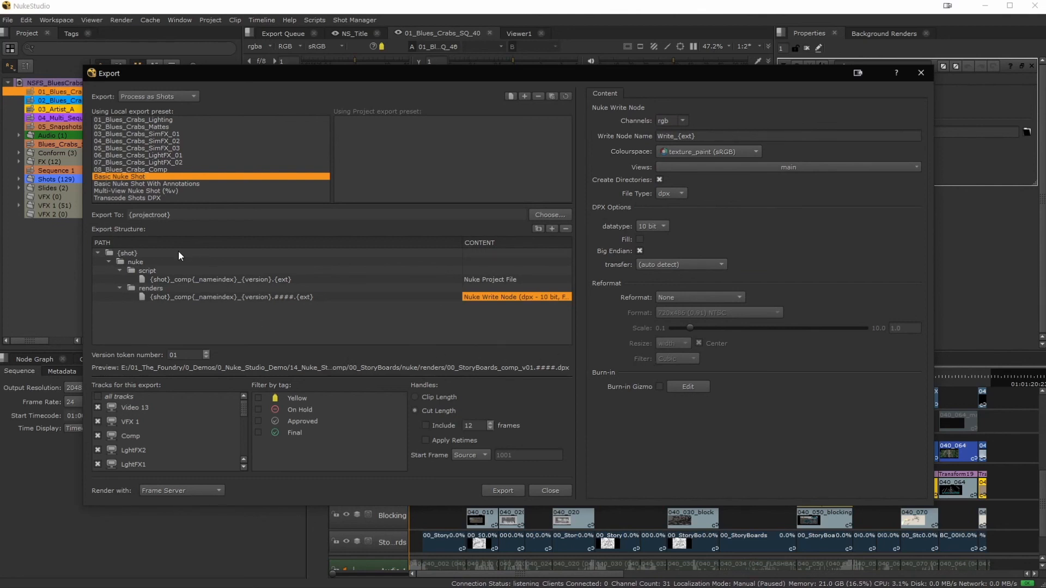
Enable the all tracks option for this shot export.
mouse_move(179, 254)
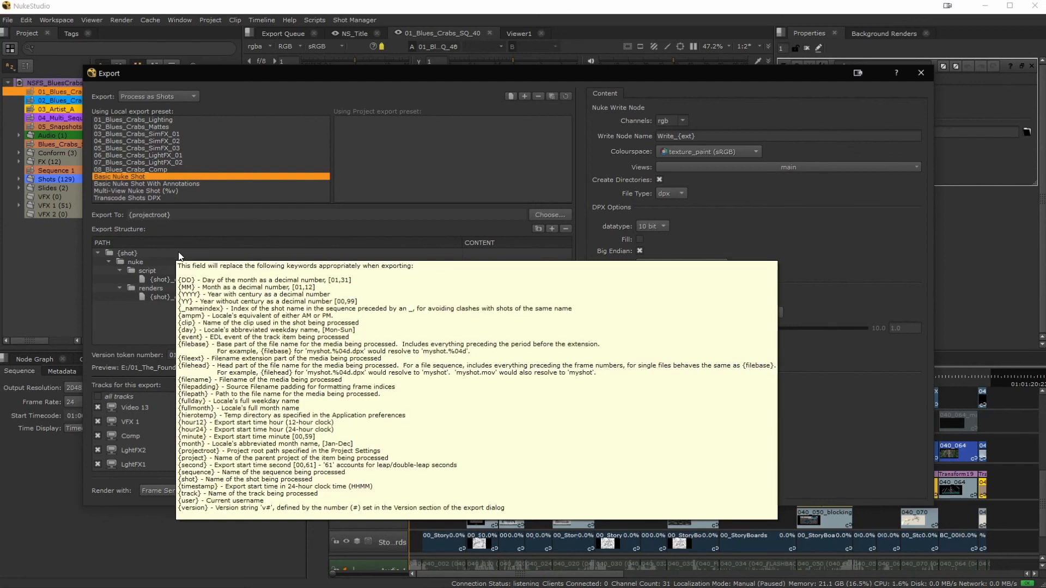
left_click(98, 397)
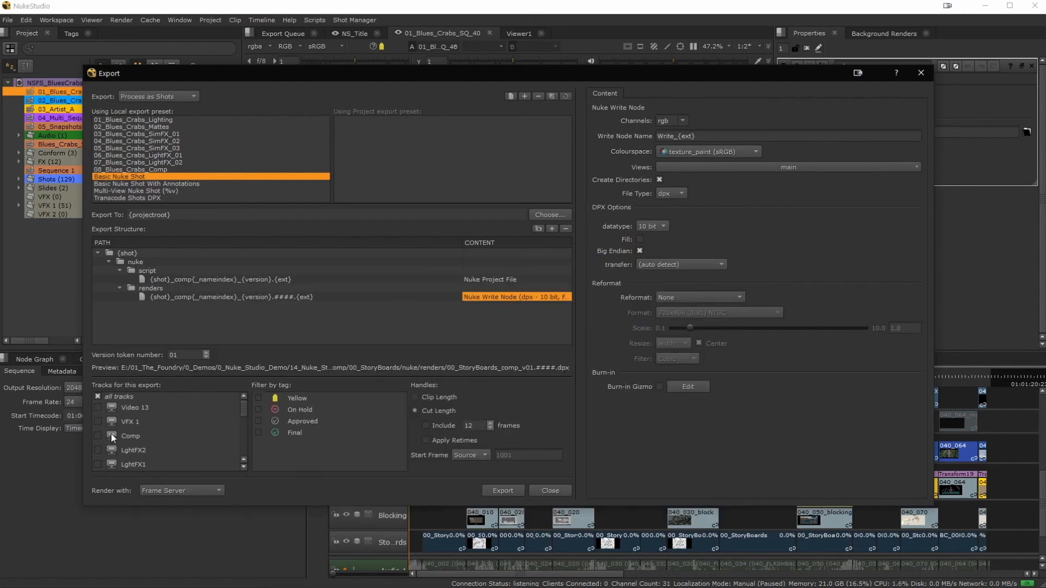